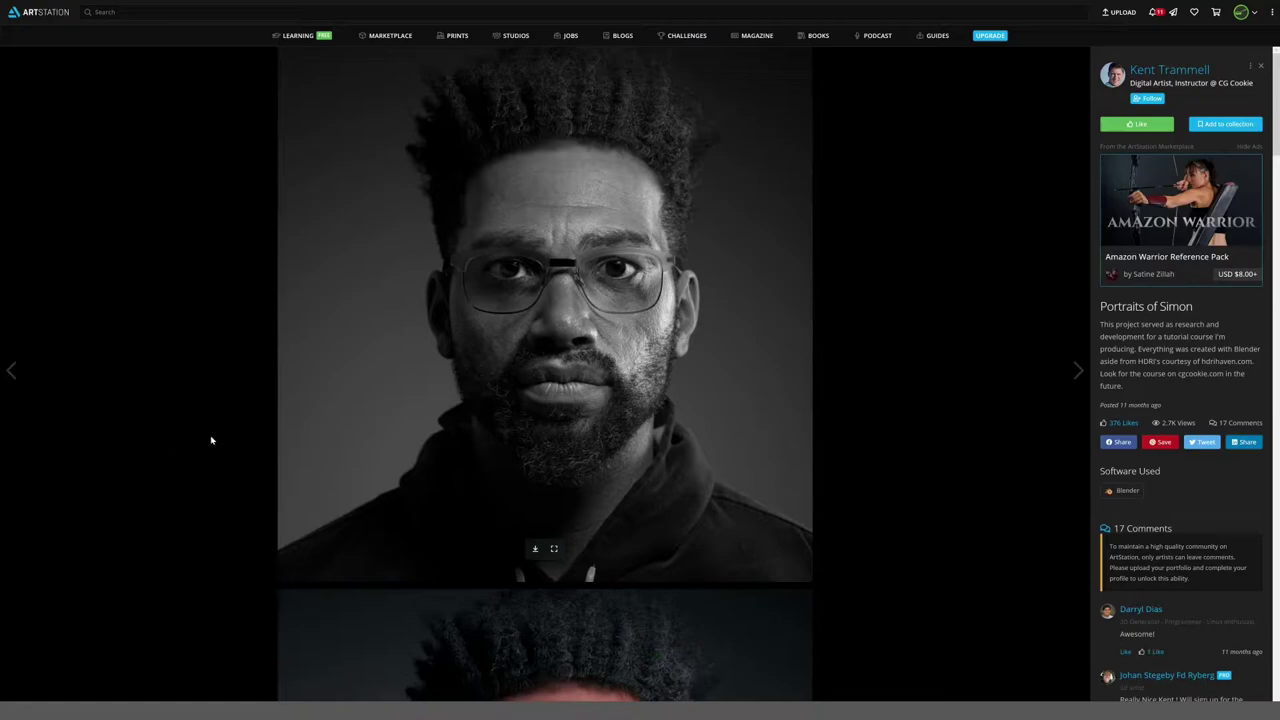
# Step: Scroll down the Portraits of Simon gallery to the Wikipedia photo of a small garden Moai
pyautogui.scroll(-2, 256, 432)
pyautogui.scroll(-2, 256, 432)
pyautogui.scroll(-1, 256, 432)
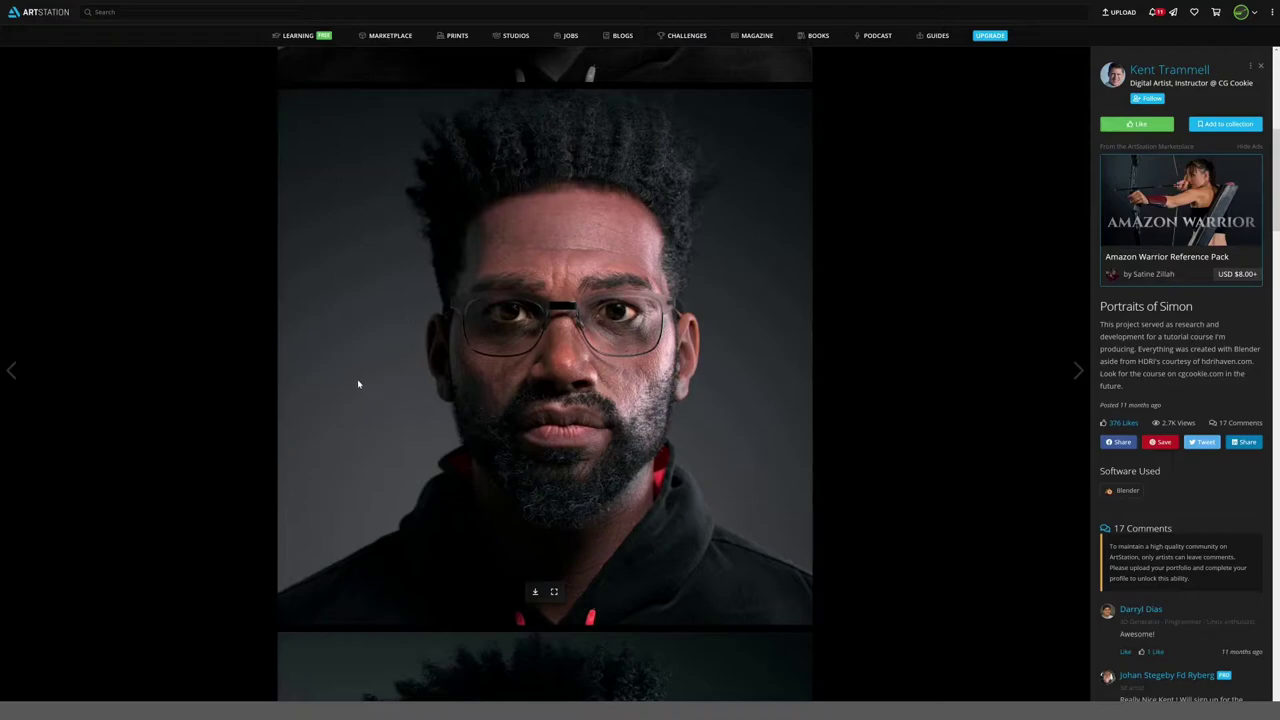
pyautogui.scroll(-1, 356, 377)
pyautogui.scroll(-2, 356, 377)
pyautogui.scroll(-1, 360, 377)
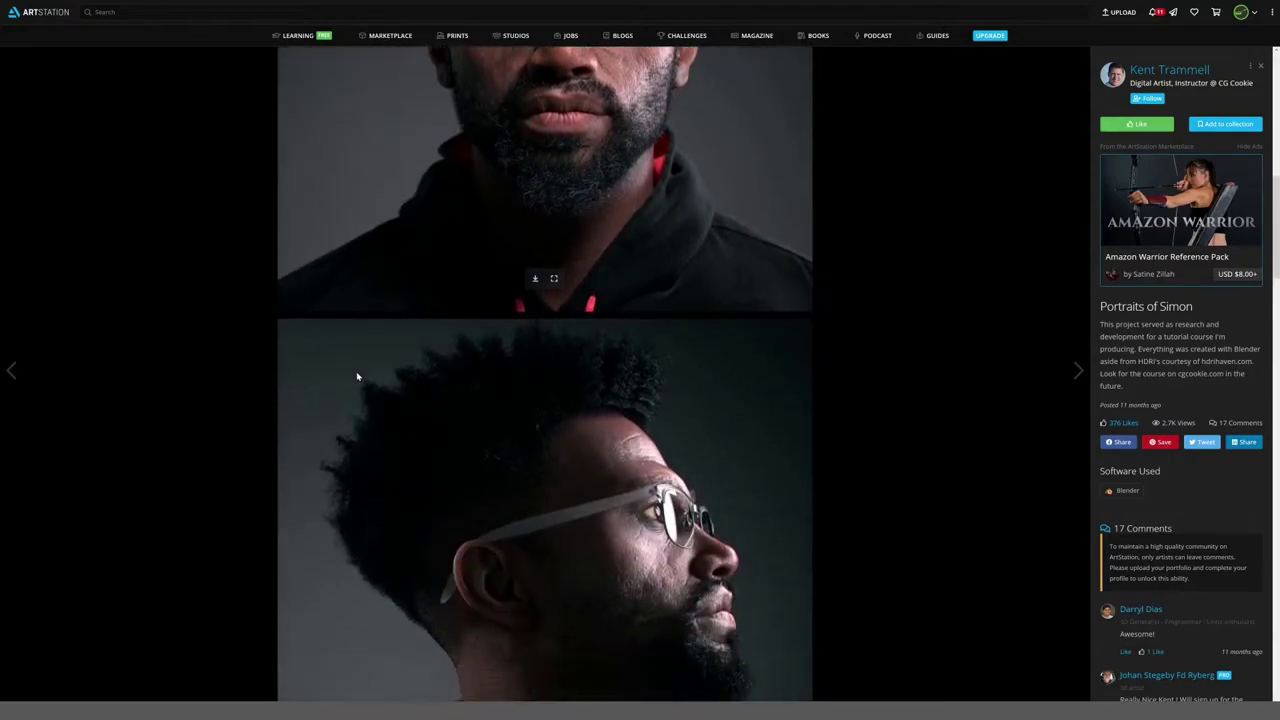
pyautogui.scroll(-1, 365, 377)
pyautogui.moveTo(545, 500)
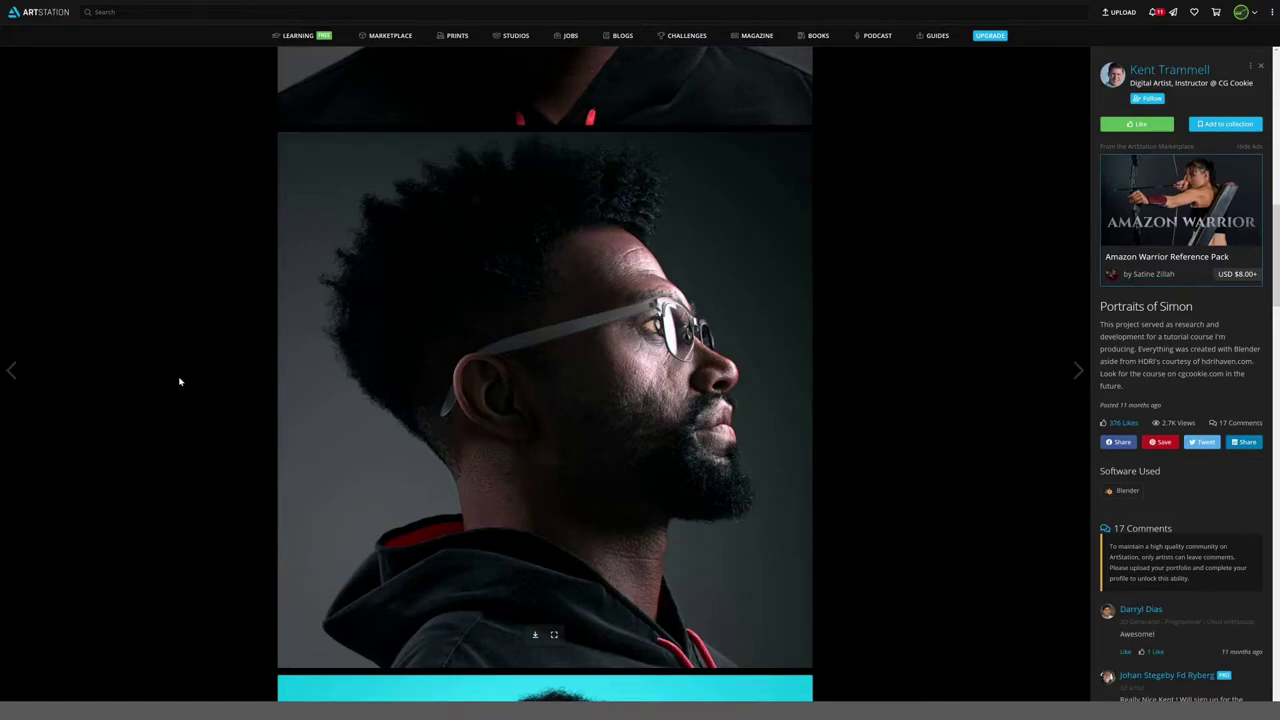
pyautogui.scroll(-2, 262, 444)
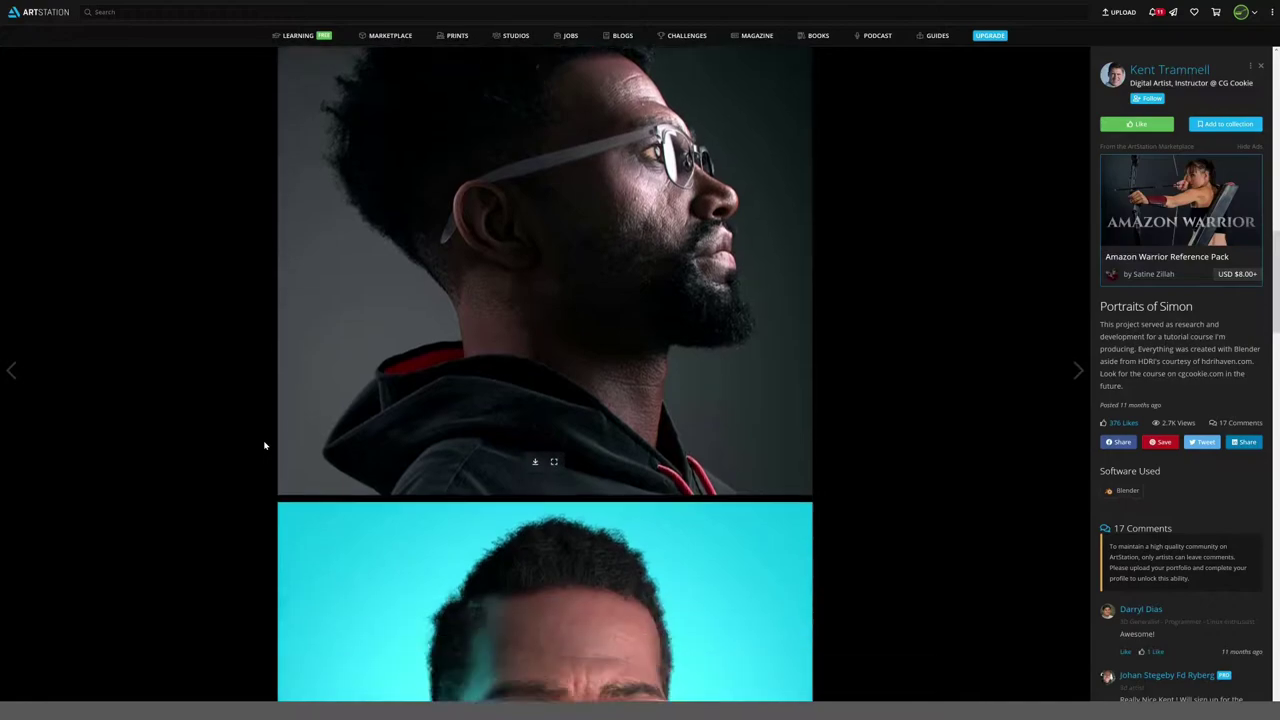
pyautogui.scroll(-1, 264, 445)
pyautogui.scroll(-2, 264, 445)
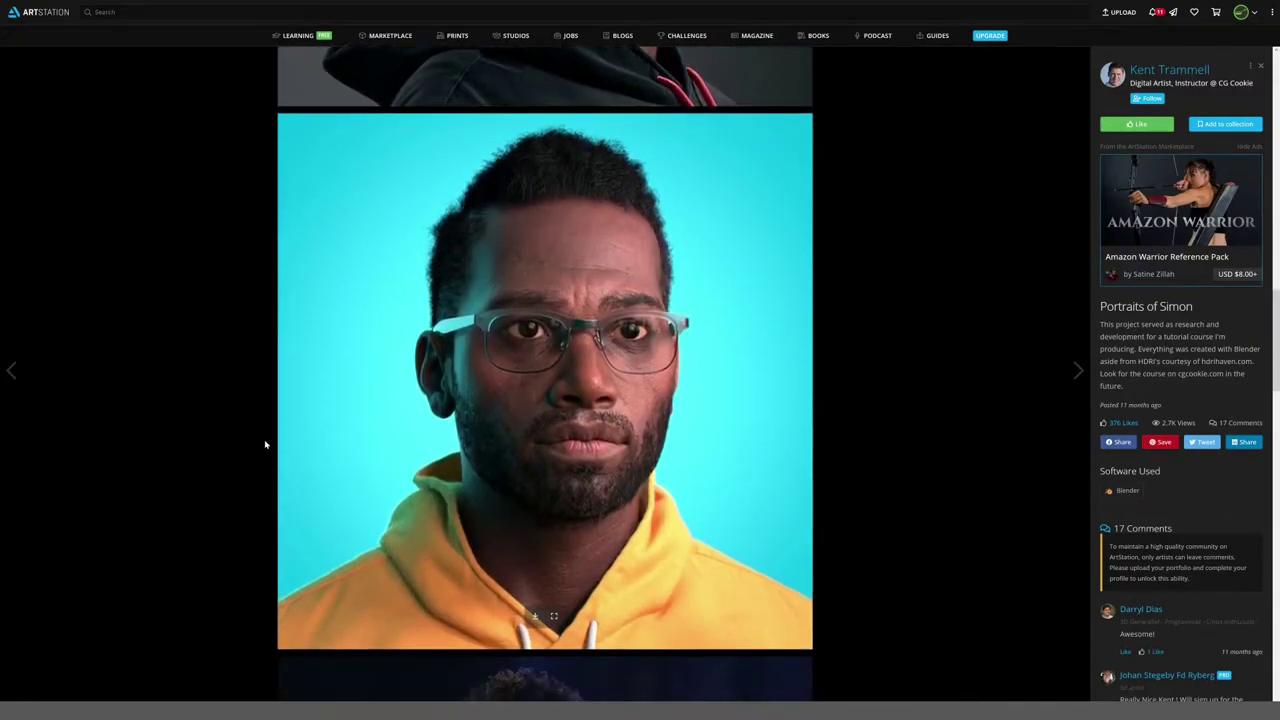
pyautogui.scroll(-1, 265, 444)
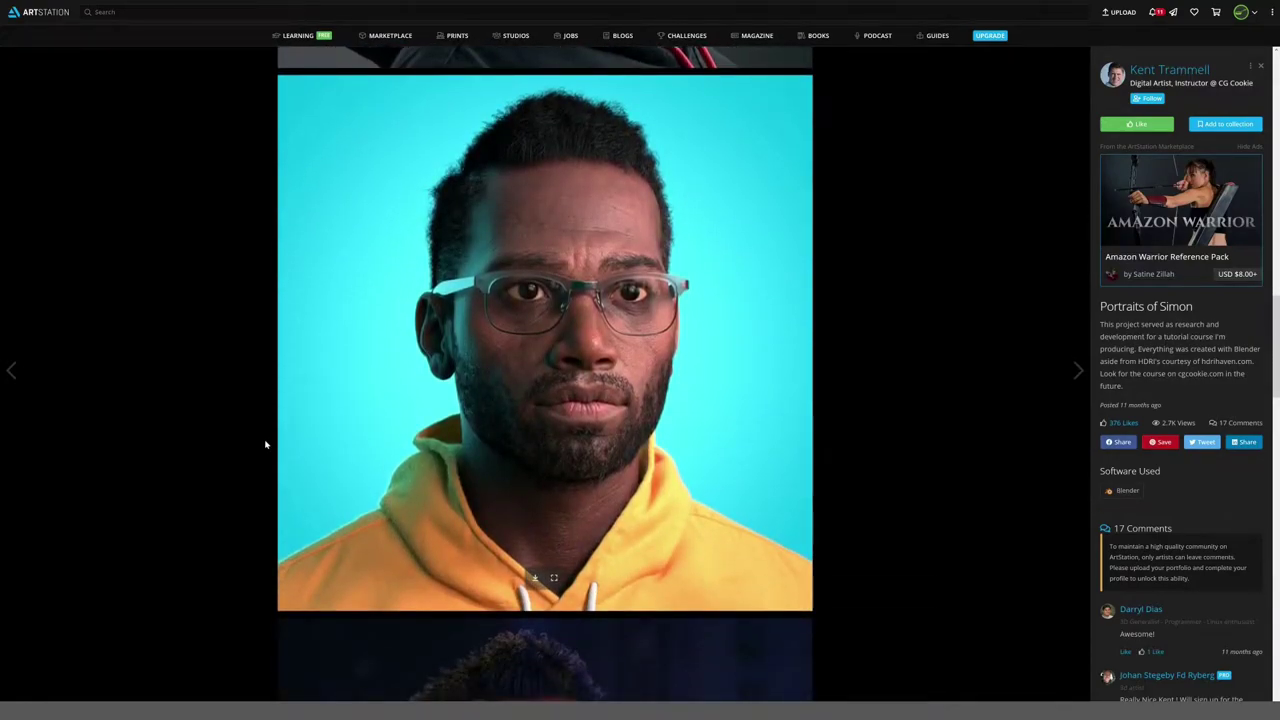
pyautogui.scroll(-5, 245, 435)
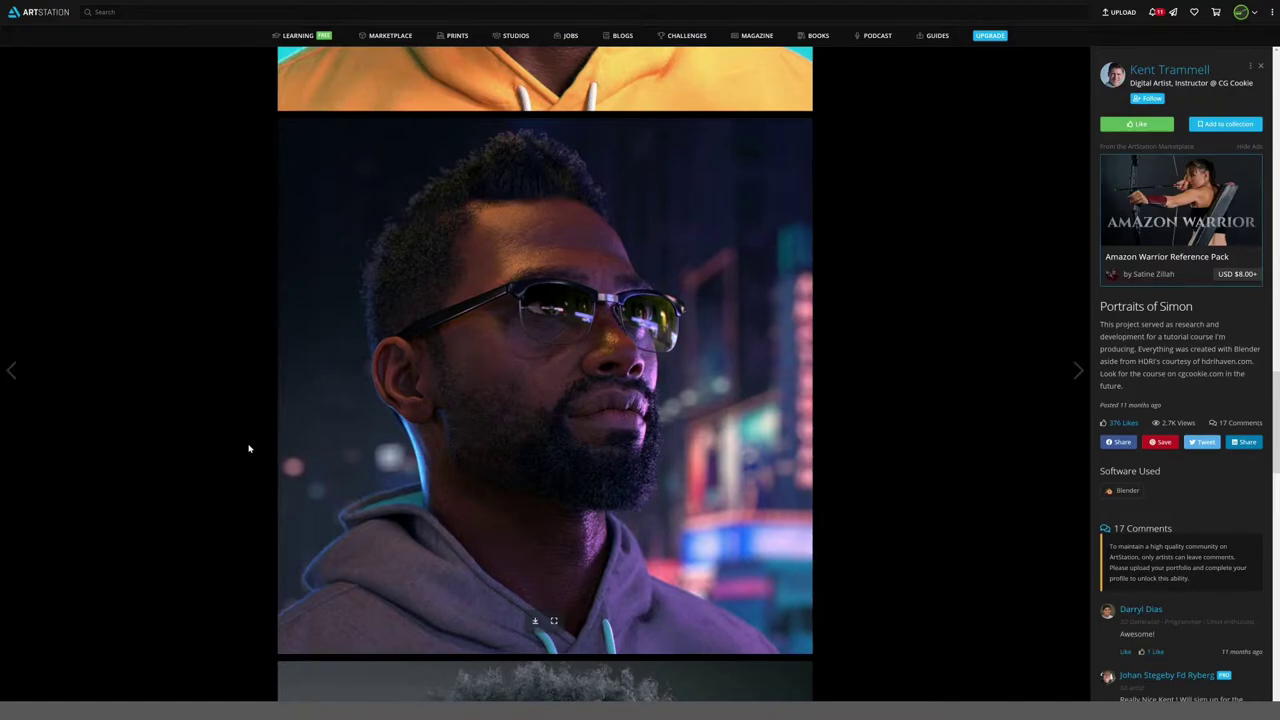
pyautogui.scroll(-2, 249, 448)
pyautogui.scroll(-1, 249, 448)
pyautogui.scroll(-2, 249, 448)
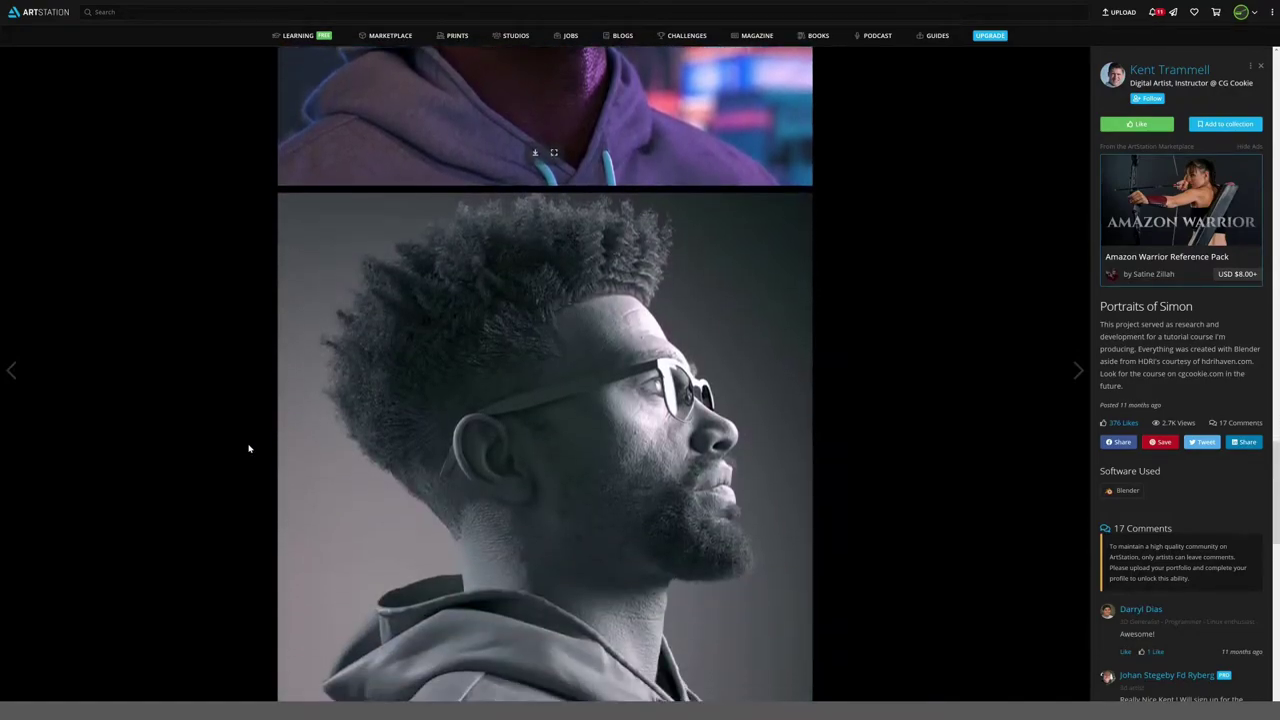
pyautogui.scroll(-1, 249, 448)
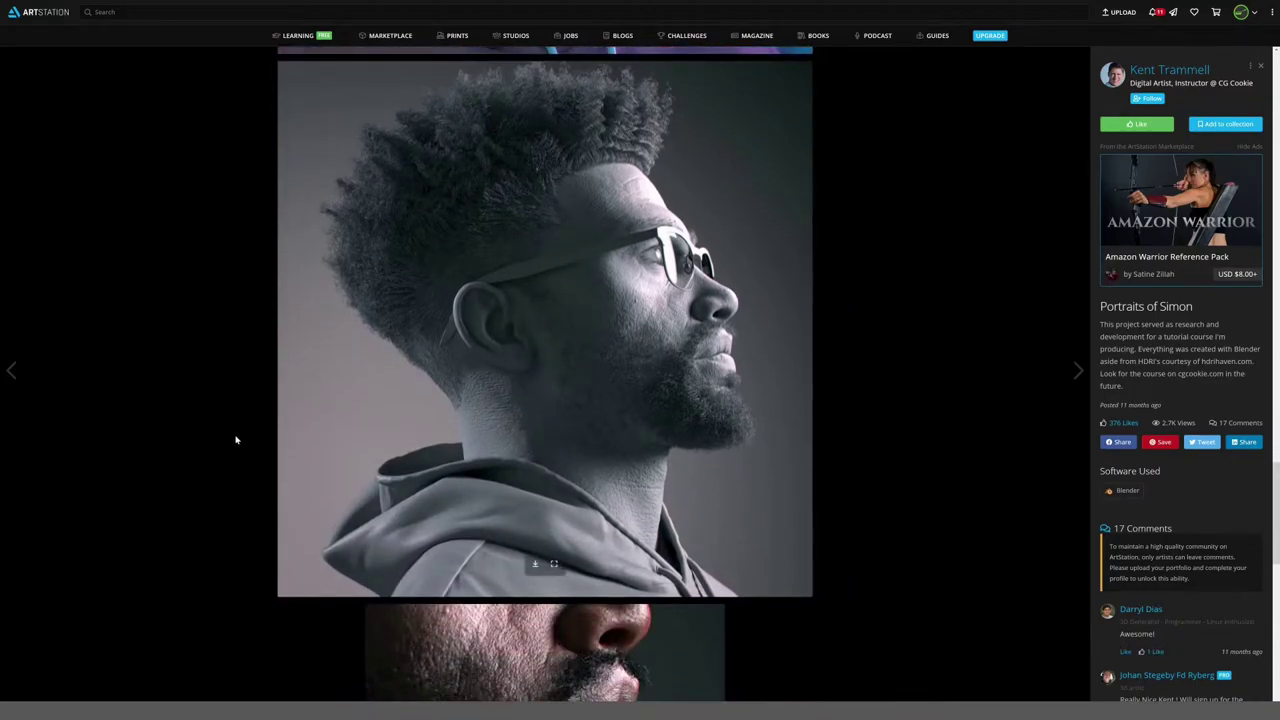
pyautogui.scroll(-2, 237, 437)
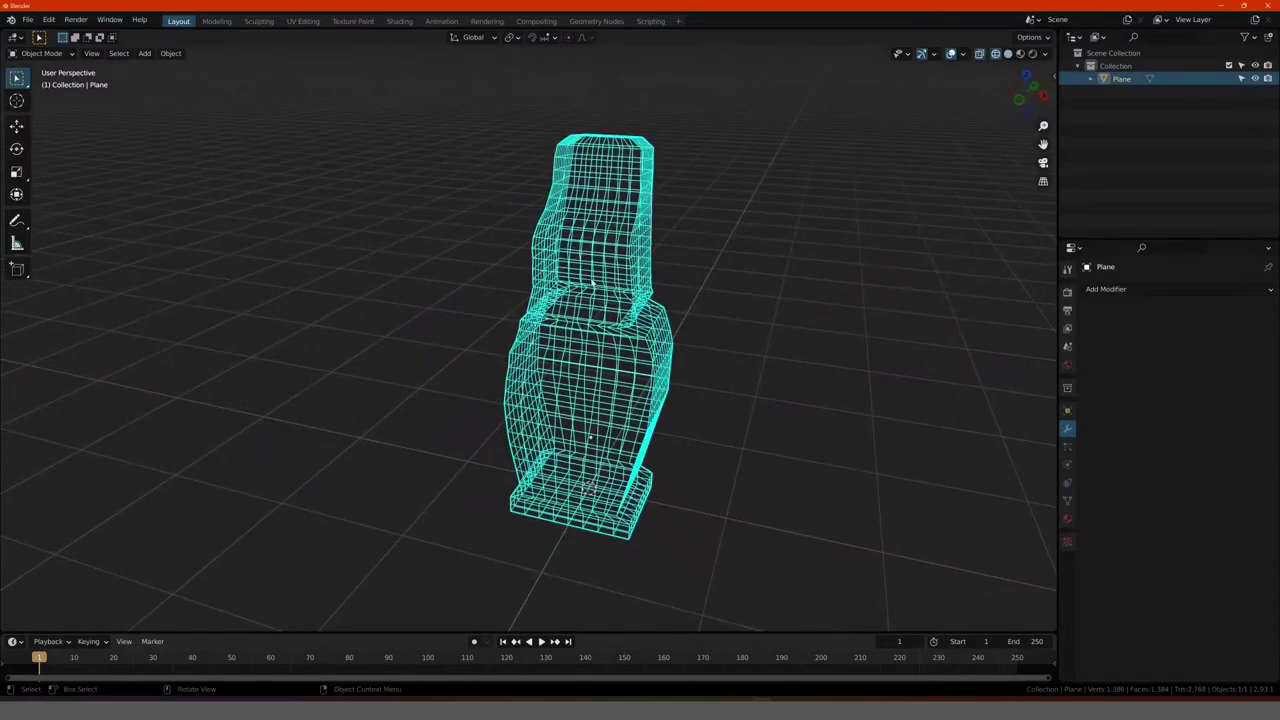
# Step: Orbit around the blocky Moai base mesh to inspect its gridded faces
pyautogui.moveTo(594, 283); pyautogui.dragTo(414, 286, button='middle')
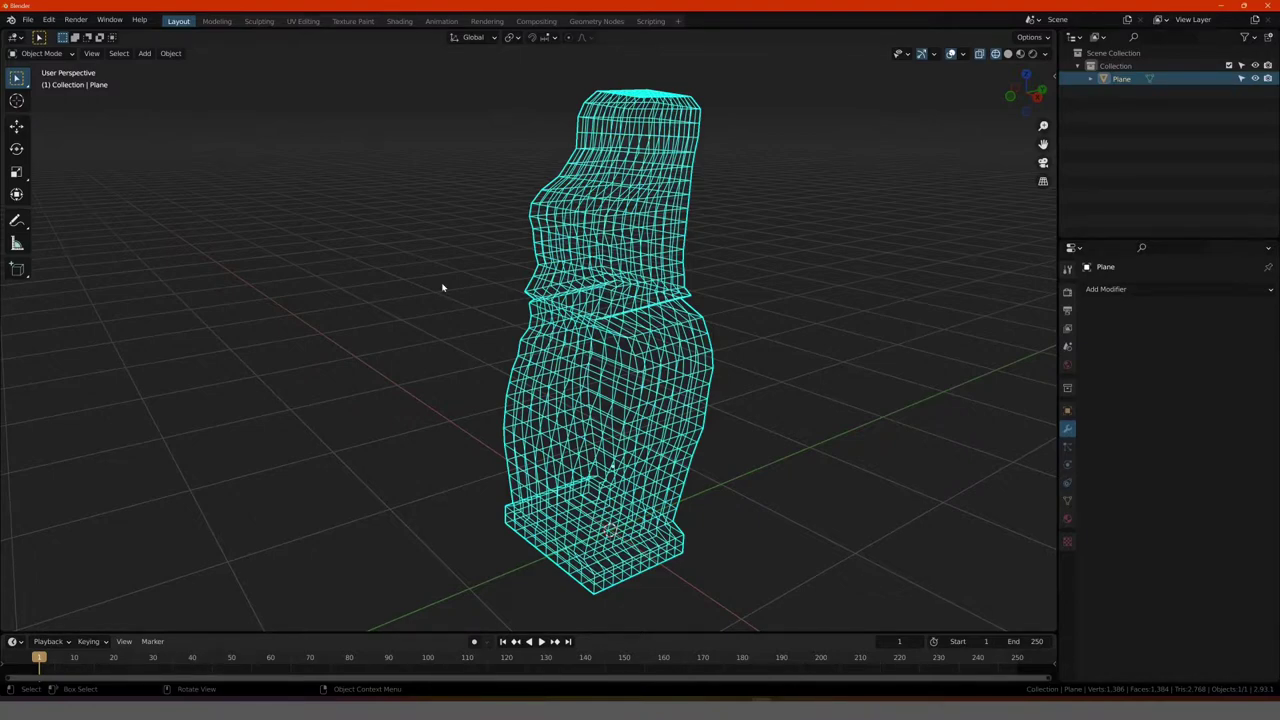
# Step: Inspect the Moai mesh from the front and right orthographic views
pyautogui.moveTo(427, 287); pyautogui.dragTo(514, 301, button='middle')
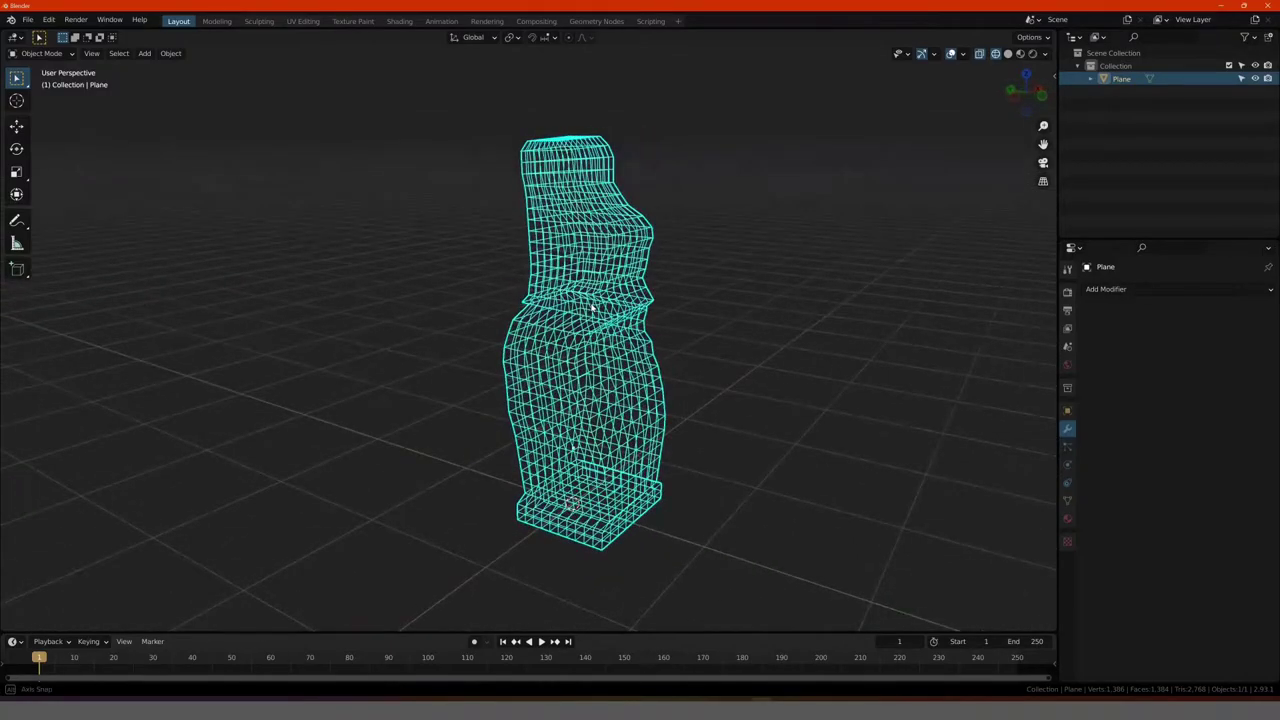
pyautogui.moveTo(514, 301); pyautogui.dragTo(535, 283, button='middle')
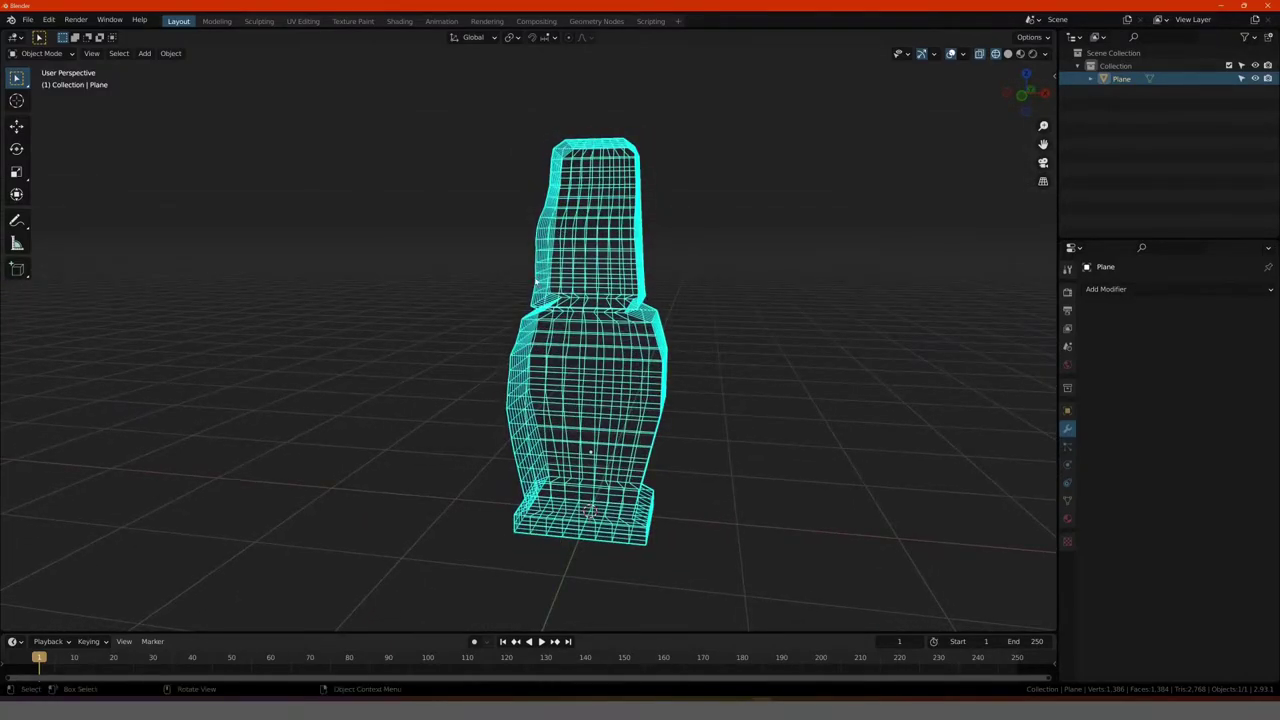
pyautogui.press('KP_1')
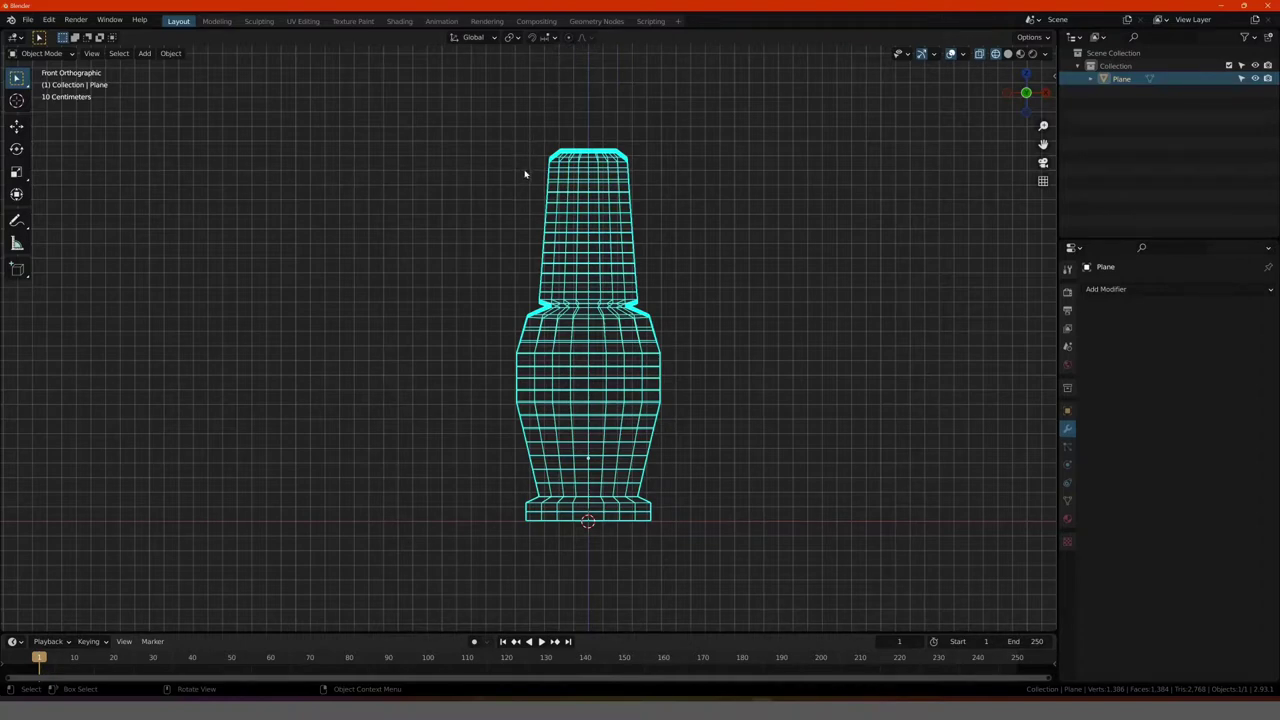
pyautogui.press('KP_3')
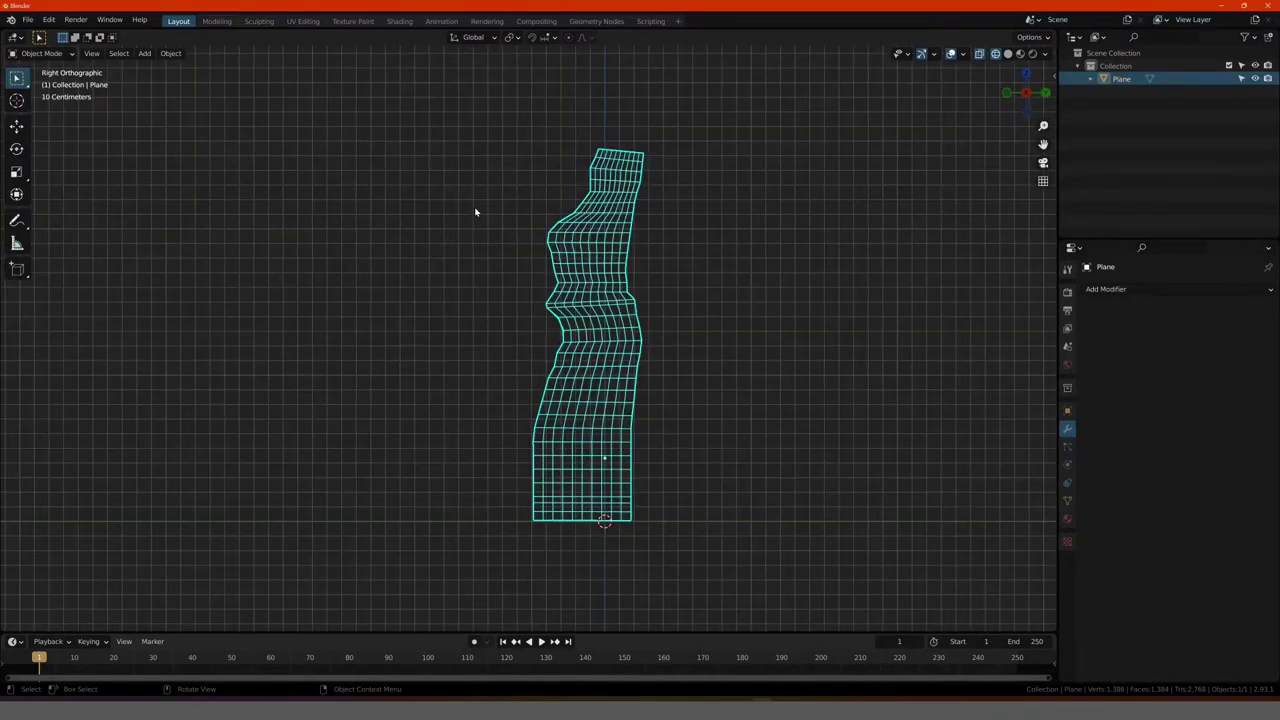
pyautogui.press('KP_1')
pyautogui.moveTo(475, 212)
pyautogui.mouseDown(button='middle')
pyautogui.moveTo(380, 243)
pyautogui.moveTo(400, 246)
pyautogui.mouseUp(button='middle')
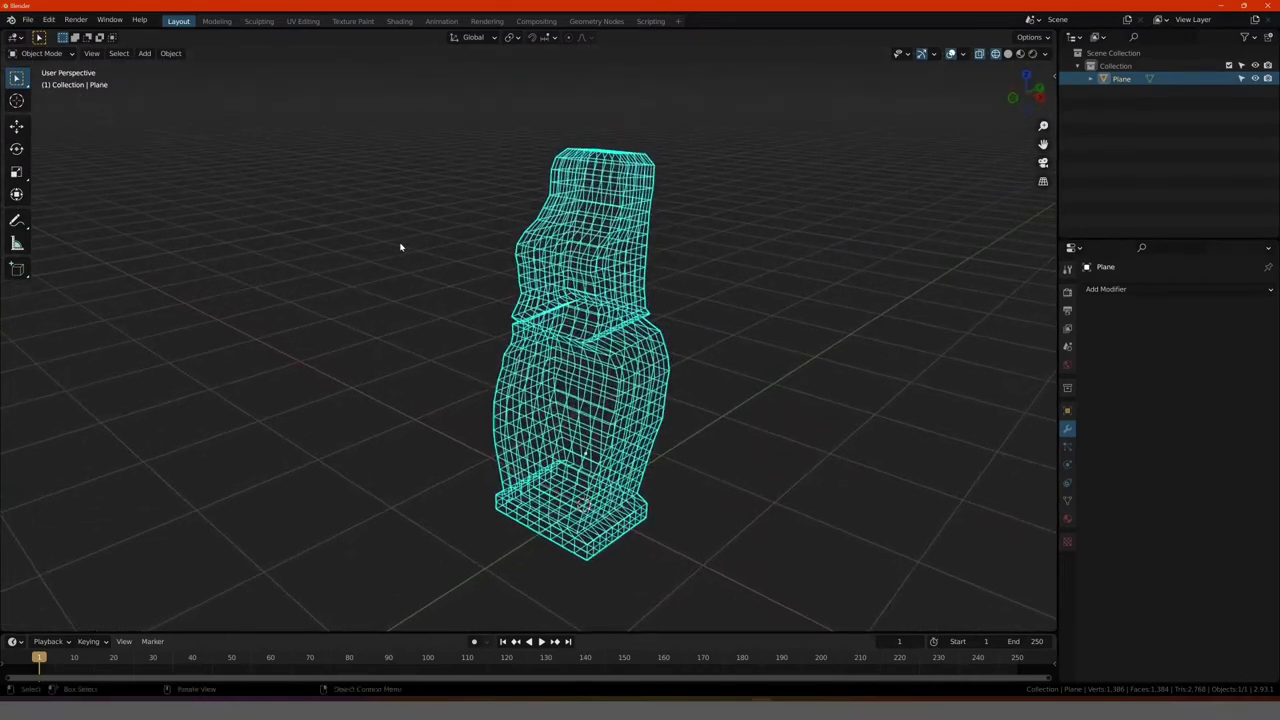
# Step: Zoom in and turn X-Ray off so only front-facing wireframe edges show
pyautogui.scroll(4, 400, 246)
pyautogui.scroll(2, 414, 240)
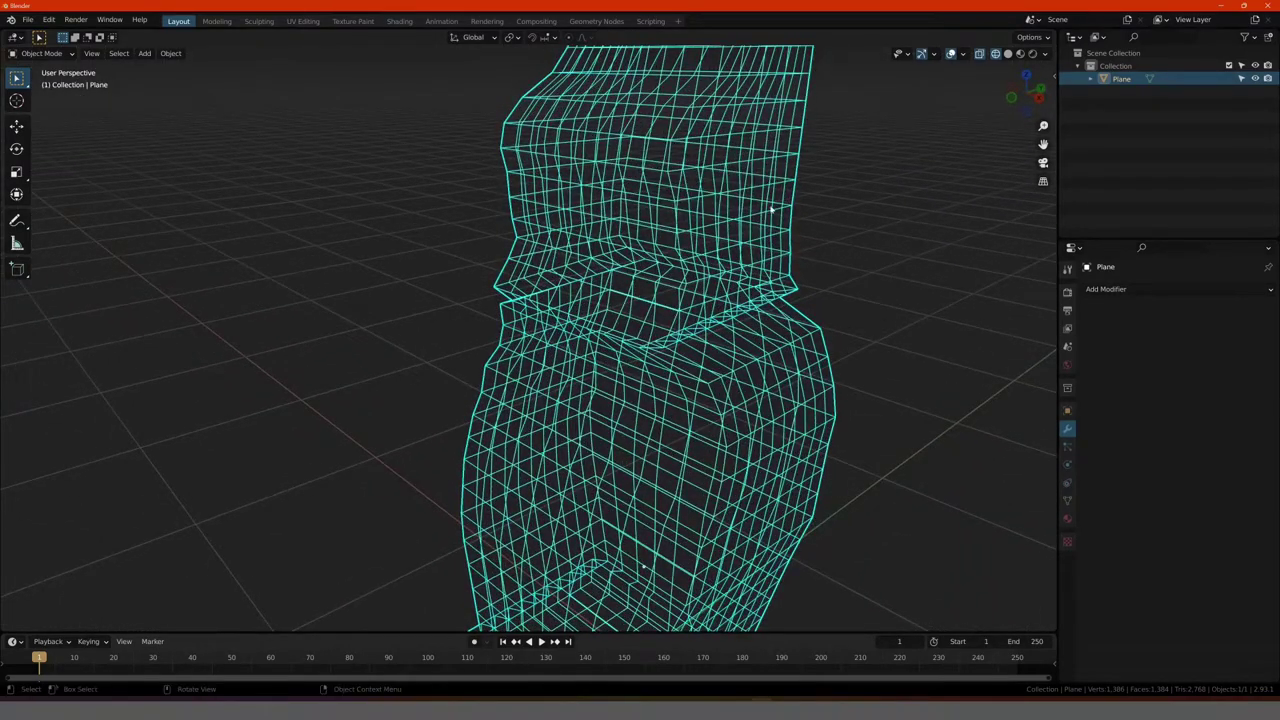
pyautogui.click(980, 54)
pyautogui.moveTo(720, 210)
pyautogui.mouseDown(button='middle')
pyautogui.moveTo(657, 201)
pyautogui.moveTo(711, 194)
pyautogui.moveTo(752, 217)
pyautogui.mouseUp(button='middle')
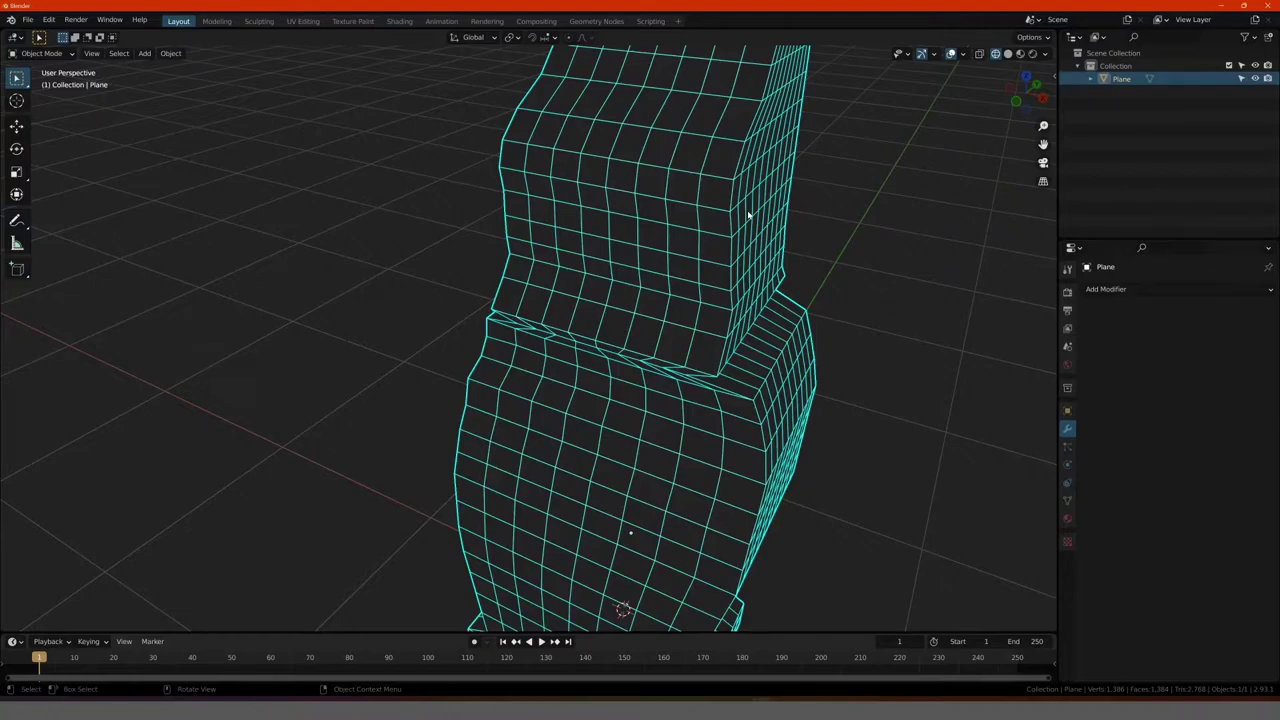
# Step: Zoom out and check the mesh from the front and right orthographic views
pyautogui.scroll(-4, 748, 215)
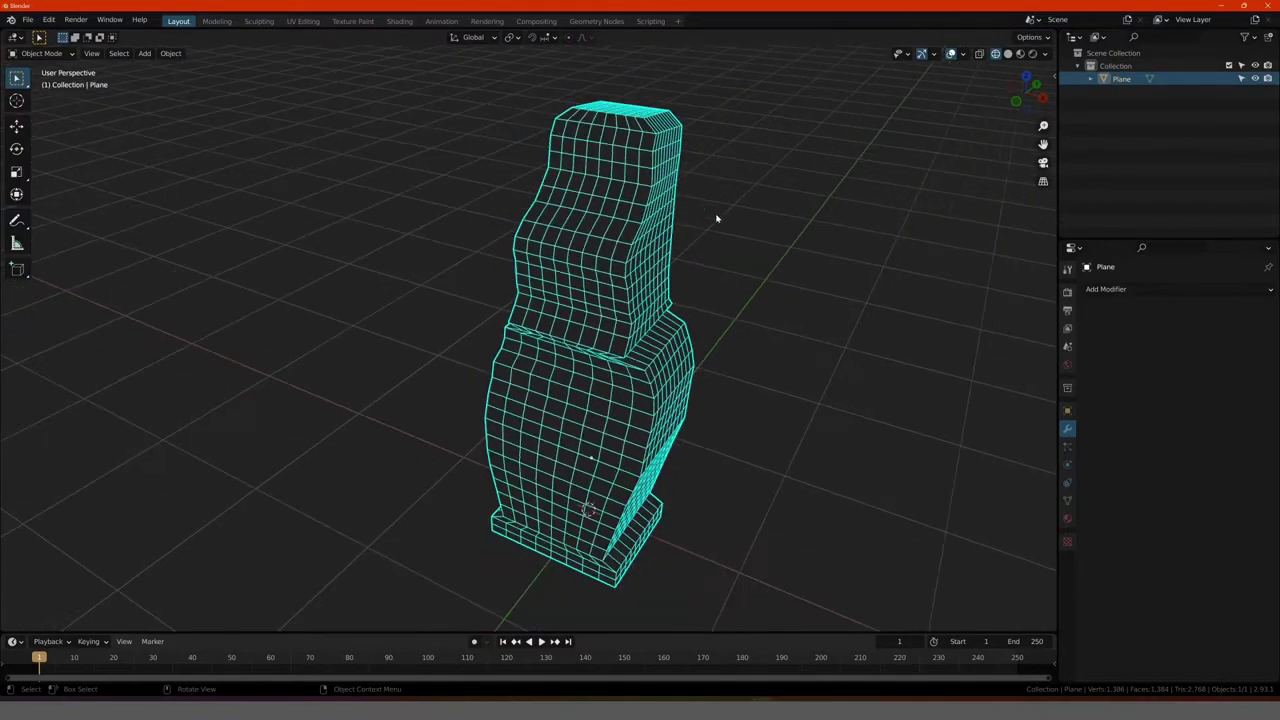
pyautogui.scroll(-2, 717, 217)
pyautogui.scroll(-2, 600, 225)
pyautogui.press('KP_1')
pyautogui.press('KP_3')
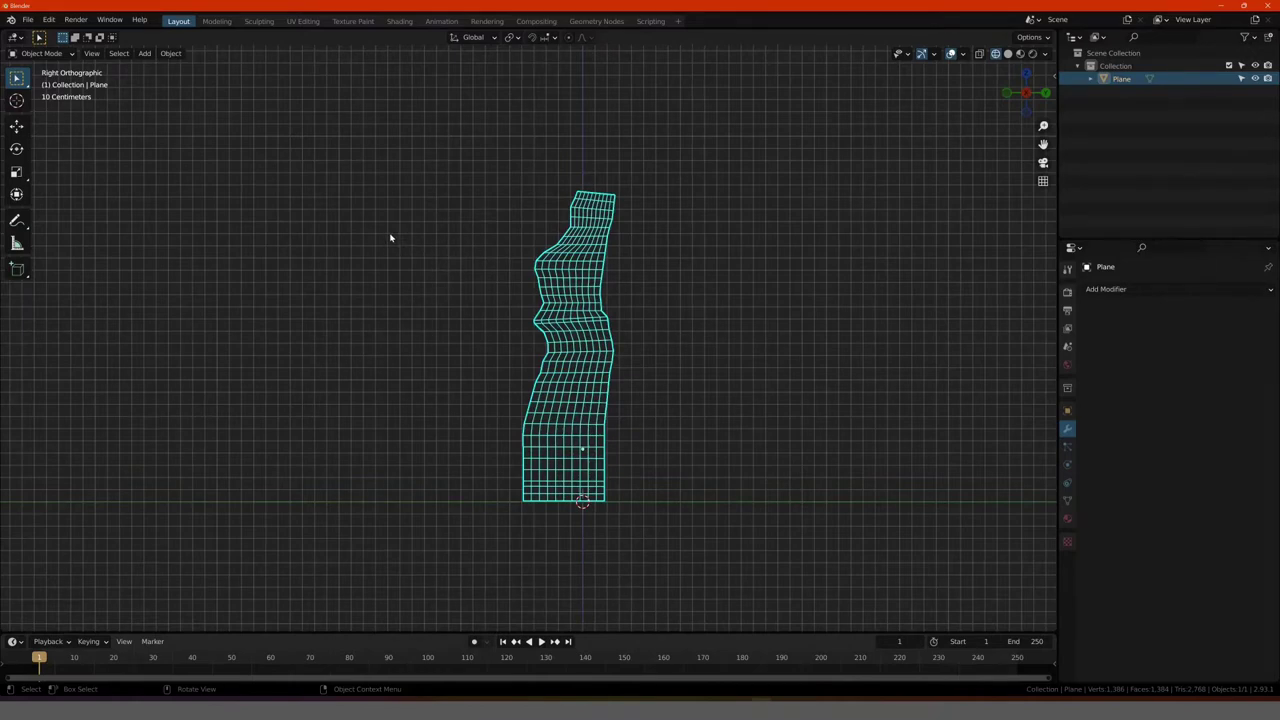
pyautogui.moveTo(391, 237); pyautogui.dragTo(461, 263, button='middle')
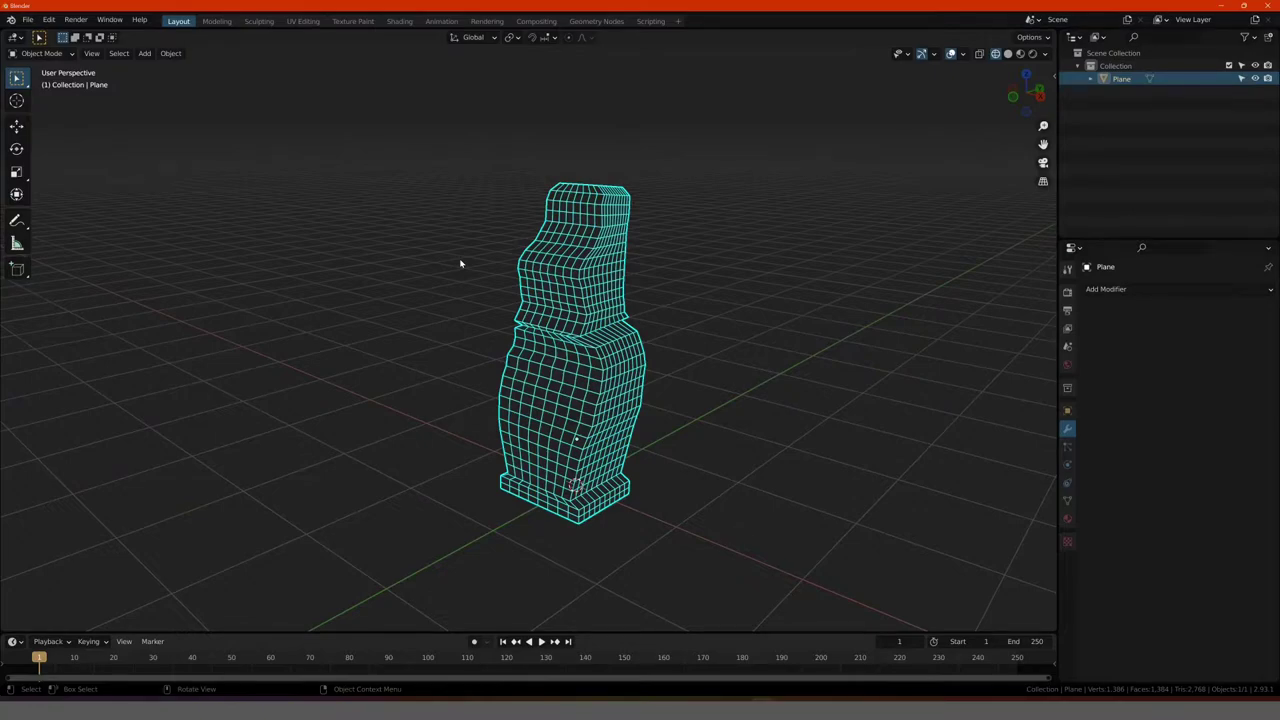
# Step: Orbit to a three-quarter view of the statue and enter the Sculpting workspace
pyautogui.moveTo(460, 264); pyautogui.dragTo(551, 363, button='middle')
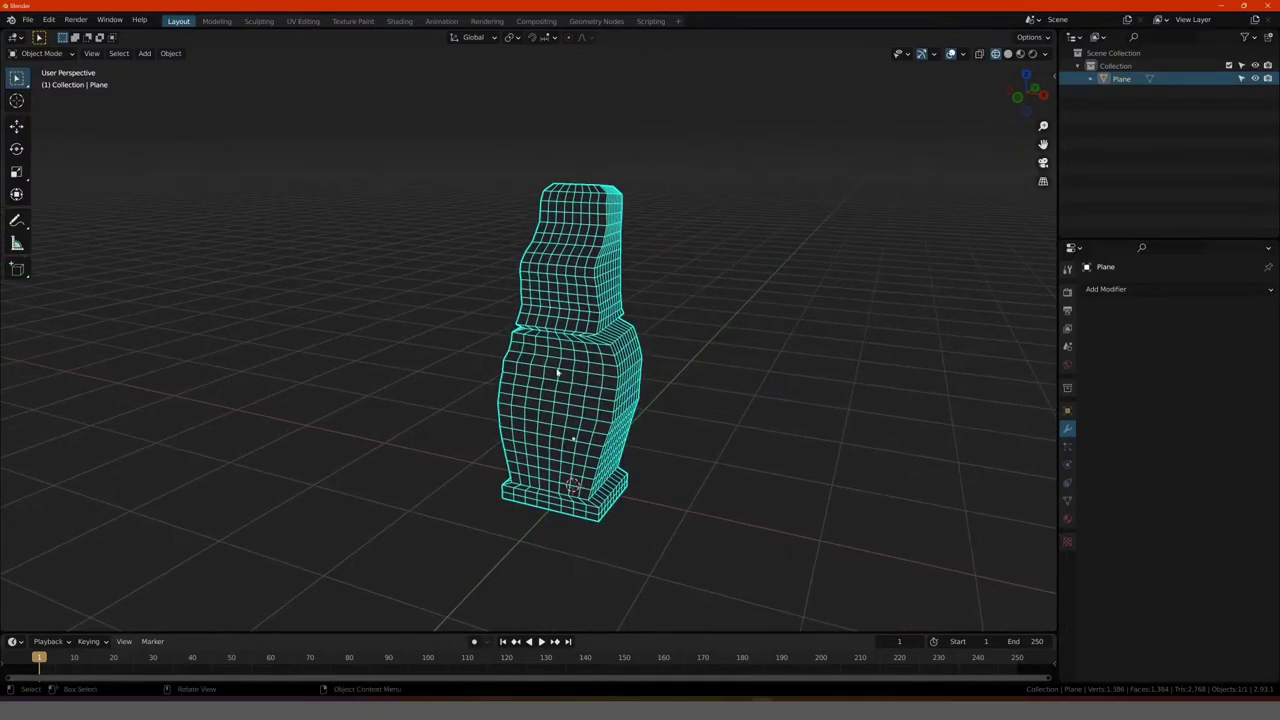
pyautogui.moveTo(394, 330)
pyautogui.mouseDown(button='middle')
pyautogui.moveTo(477, 334)
pyautogui.moveTo(352, 321)
pyautogui.mouseUp(button='middle')
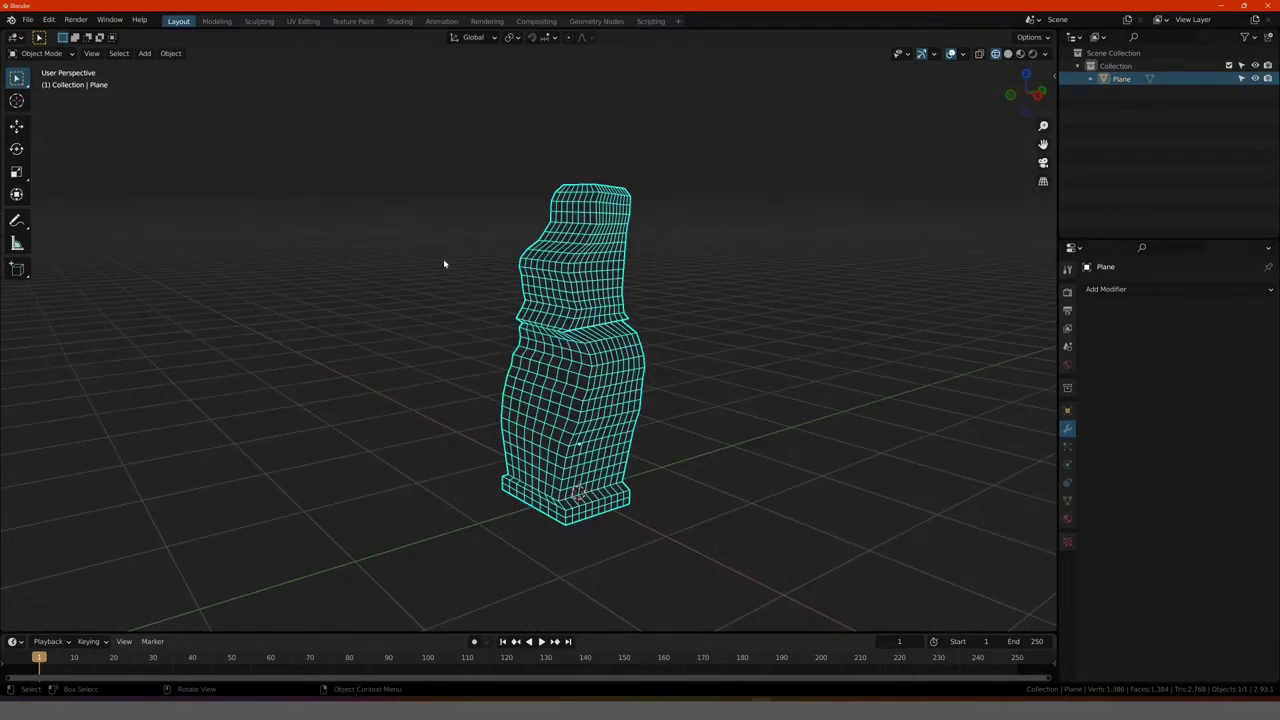
pyautogui.moveTo(443, 263)
pyautogui.mouseDown(button='middle')
pyautogui.moveTo(285, 264)
pyautogui.moveTo(457, 274)
pyautogui.mouseUp(button='middle')
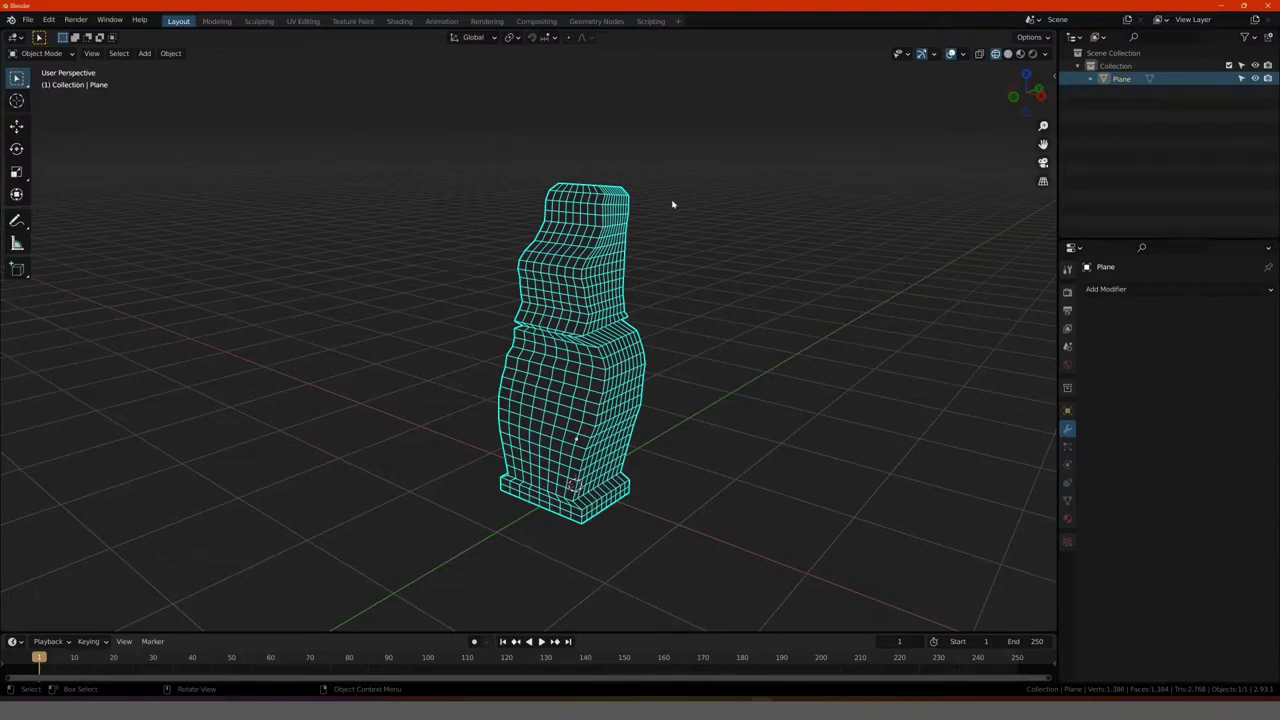
pyautogui.moveTo(471, 289)
pyautogui.mouseDown(button='middle')
pyautogui.moveTo(620, 294)
pyautogui.moveTo(629, 306)
pyautogui.mouseUp(button='middle')
pyautogui.moveTo(463, 274)
pyautogui.mouseDown(button='middle')
pyautogui.moveTo(571, 257)
pyautogui.moveTo(597, 266)
pyautogui.moveTo(377, 269)
pyautogui.mouseUp(button='middle')
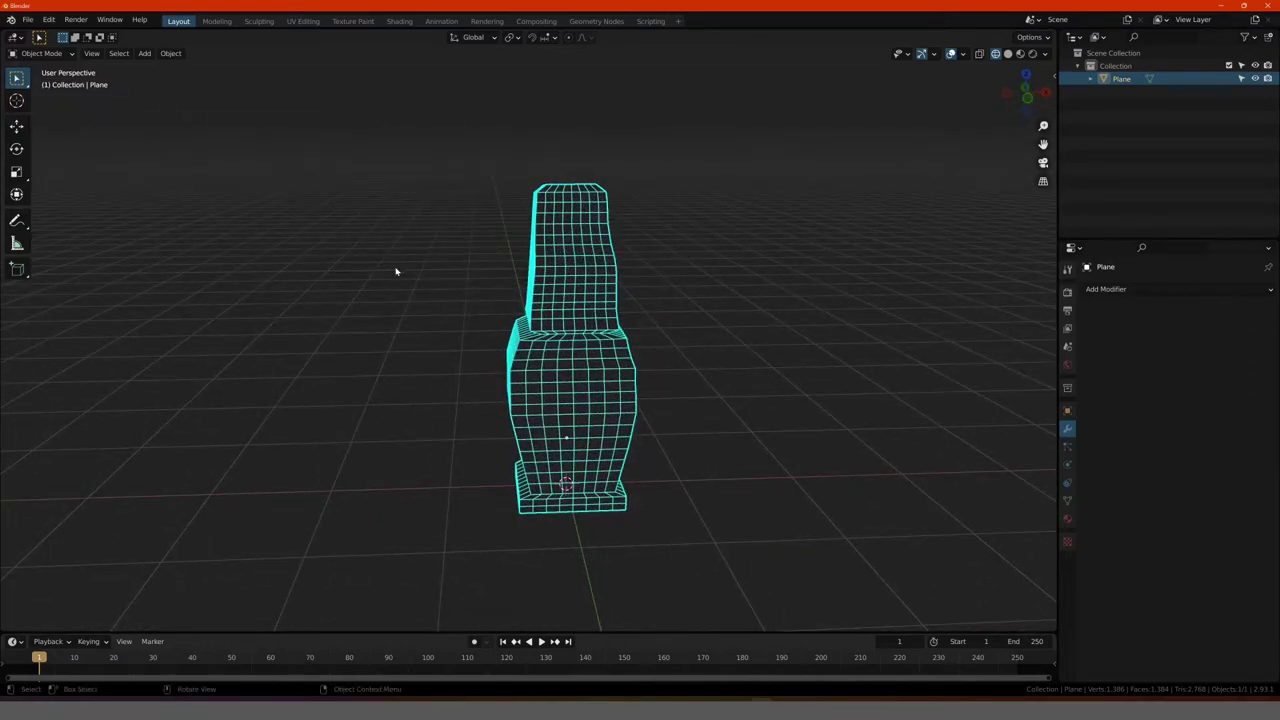
pyautogui.moveTo(394, 271); pyautogui.dragTo(323, 270, button='middle')
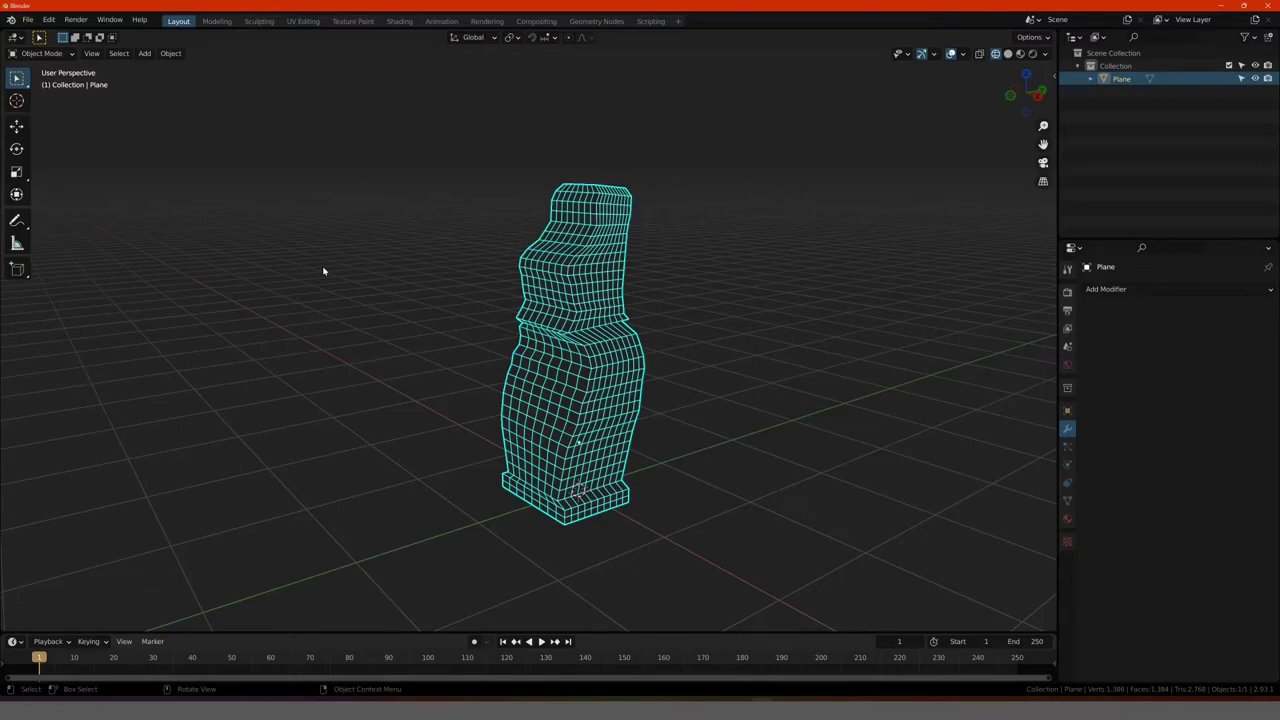
pyautogui.click(258, 21)
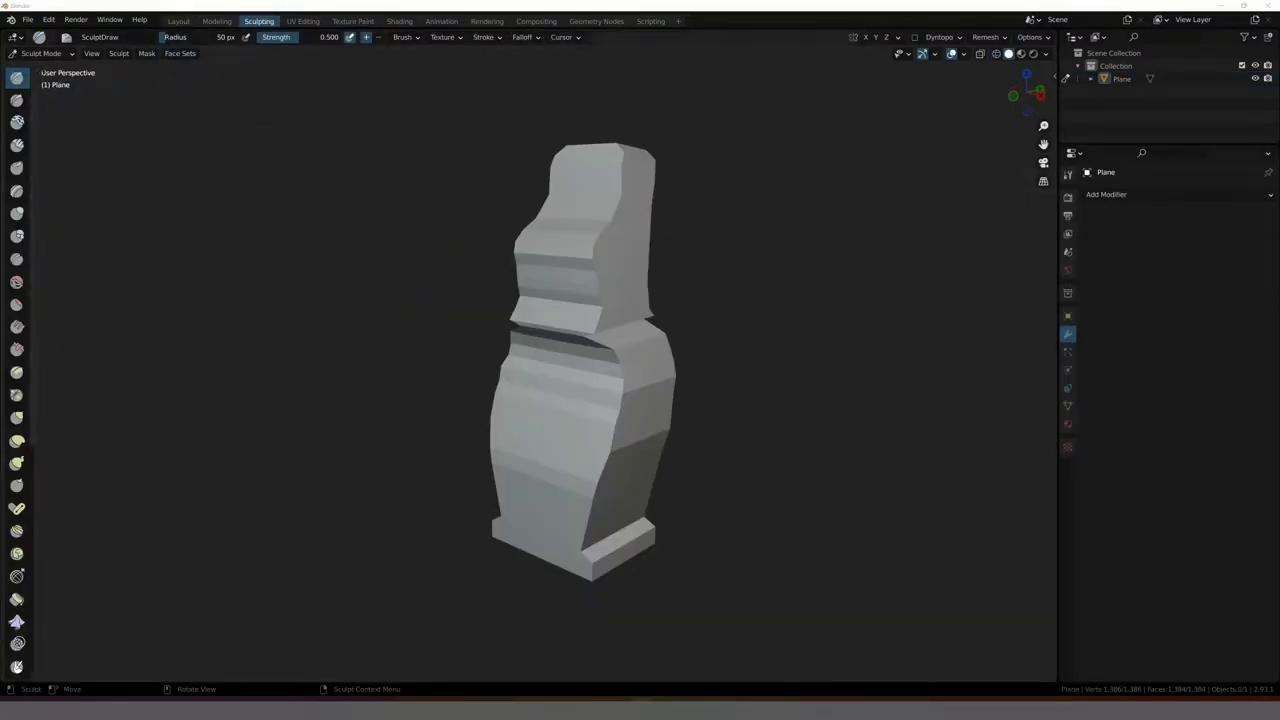
# Step: Stay in Sculpt Mode and select the Grab brush from the left toolbar
pyautogui.click(43, 57)
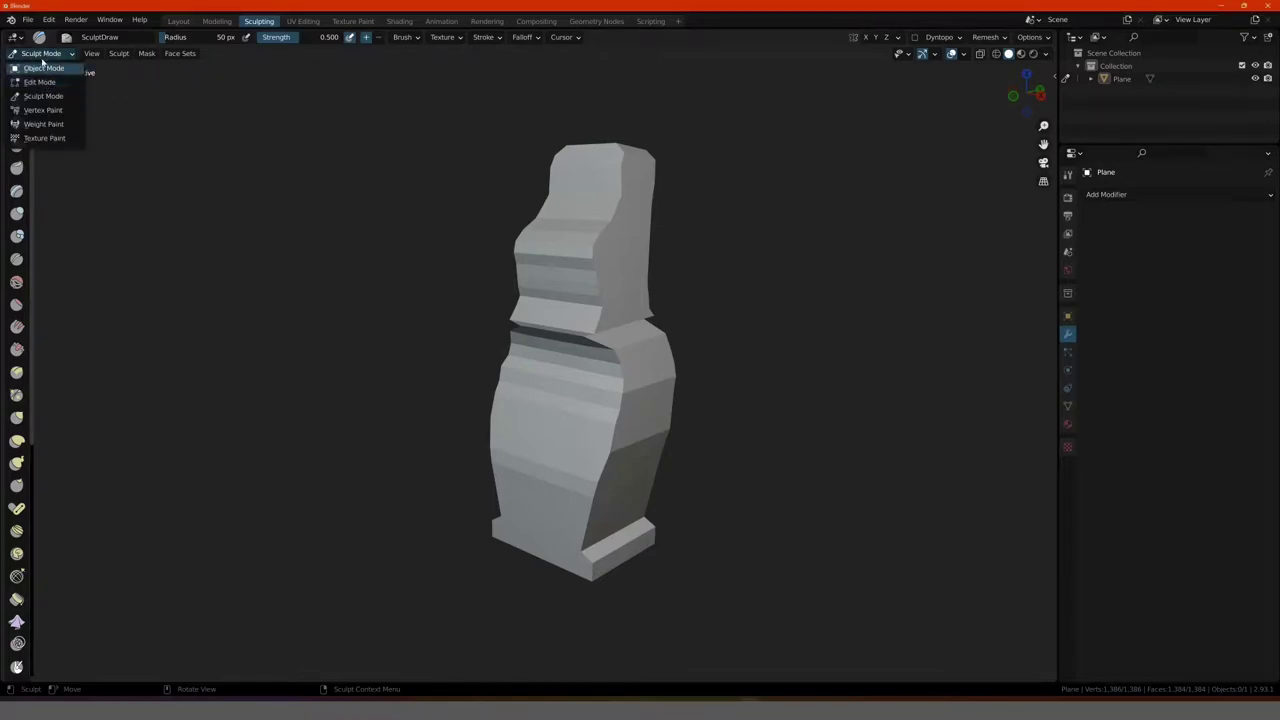
pyautogui.press('Escape')
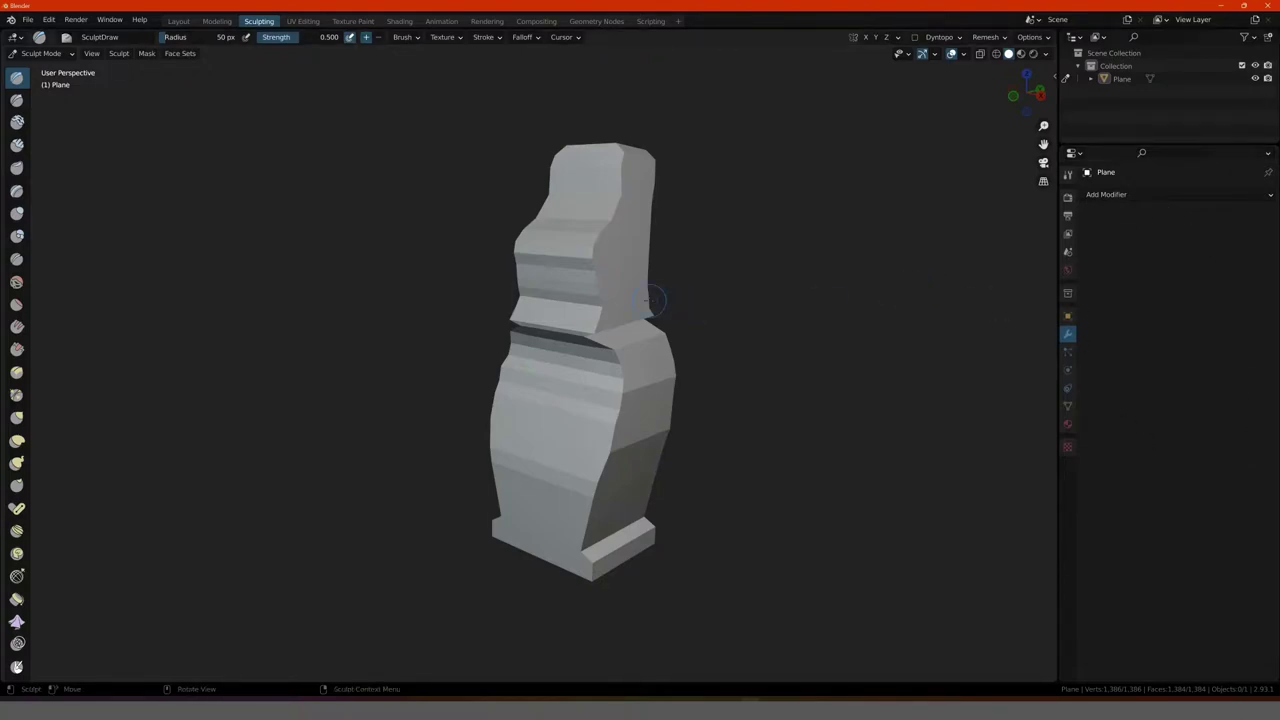
pyautogui.scroll(2, 456, 258)
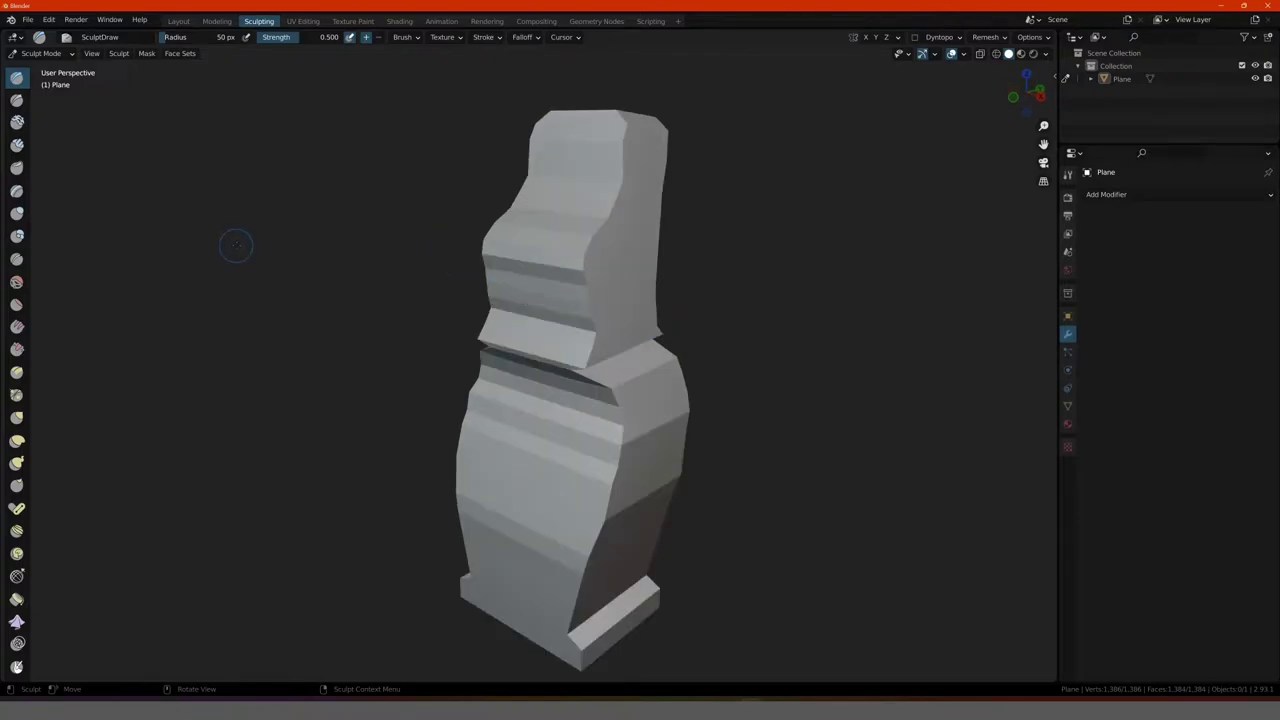
pyautogui.moveTo(297, 280); pyautogui.dragTo(262, 300, button='middle')
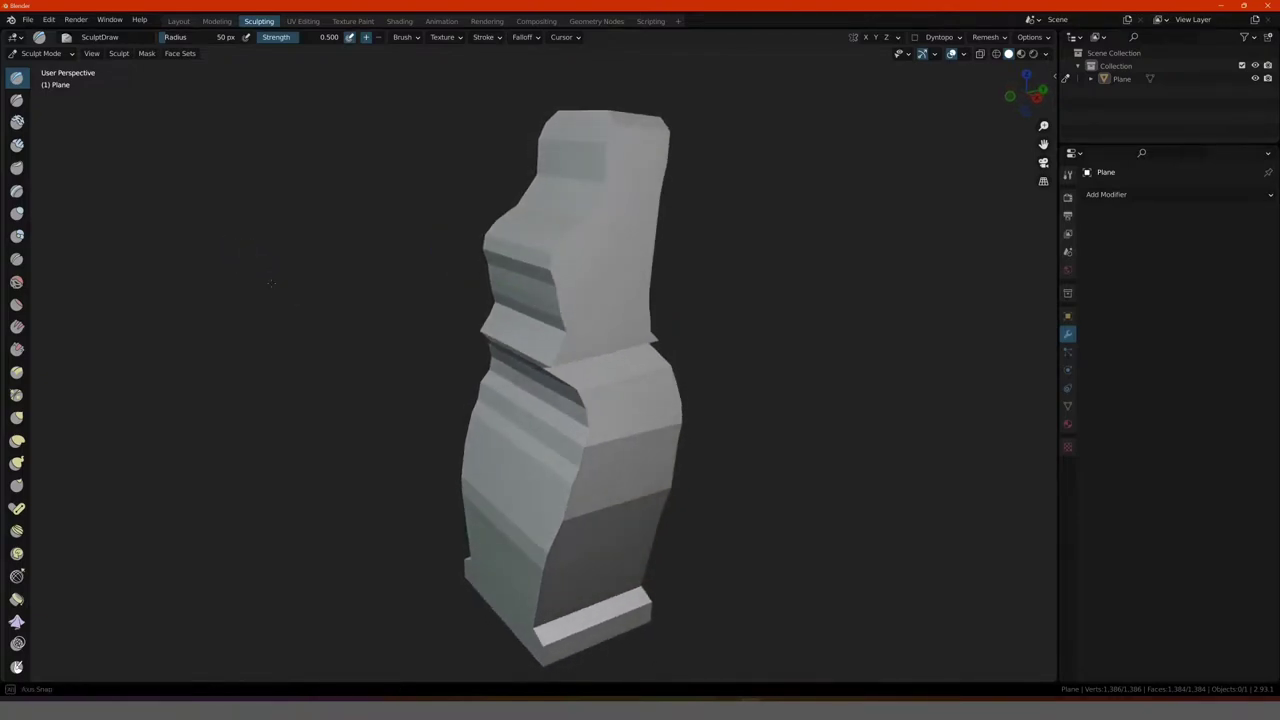
pyautogui.click(17, 418)
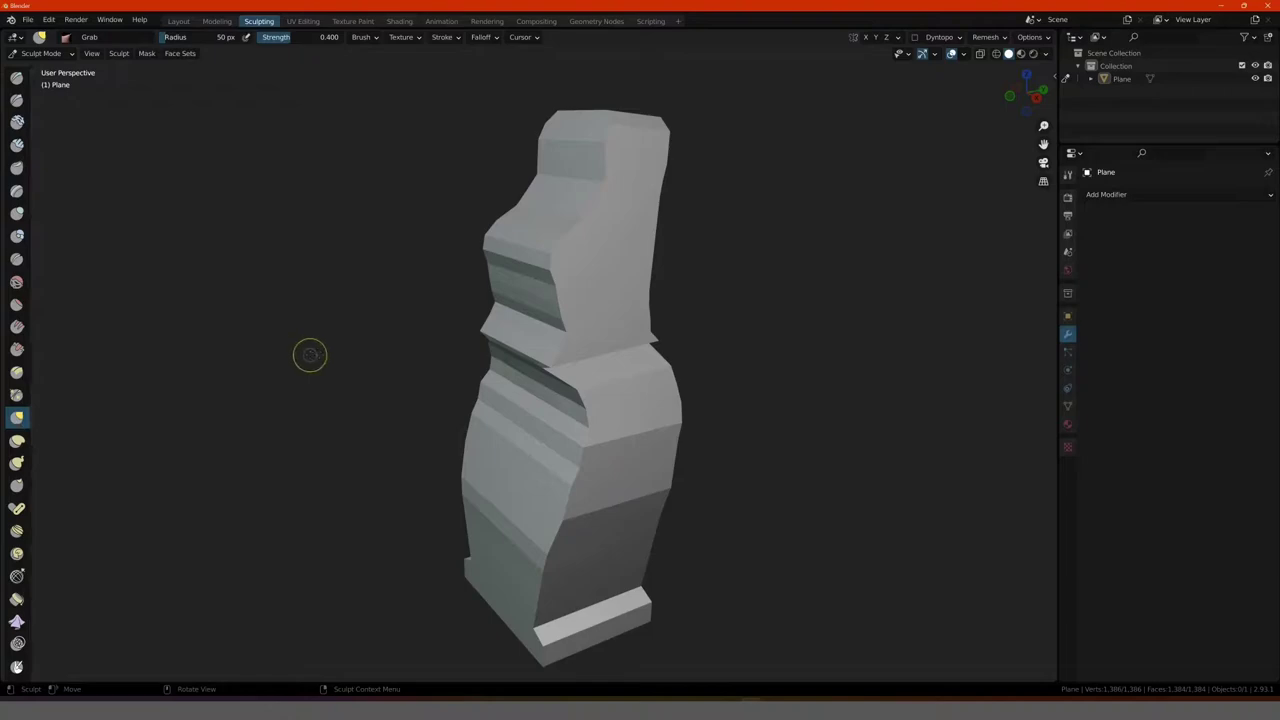
# Step: Set the Grab brush radius to 161 px and raise its strength slightly
pyautogui.moveTo(440, 320); pyautogui.dragTo(363, 315, button='middle')
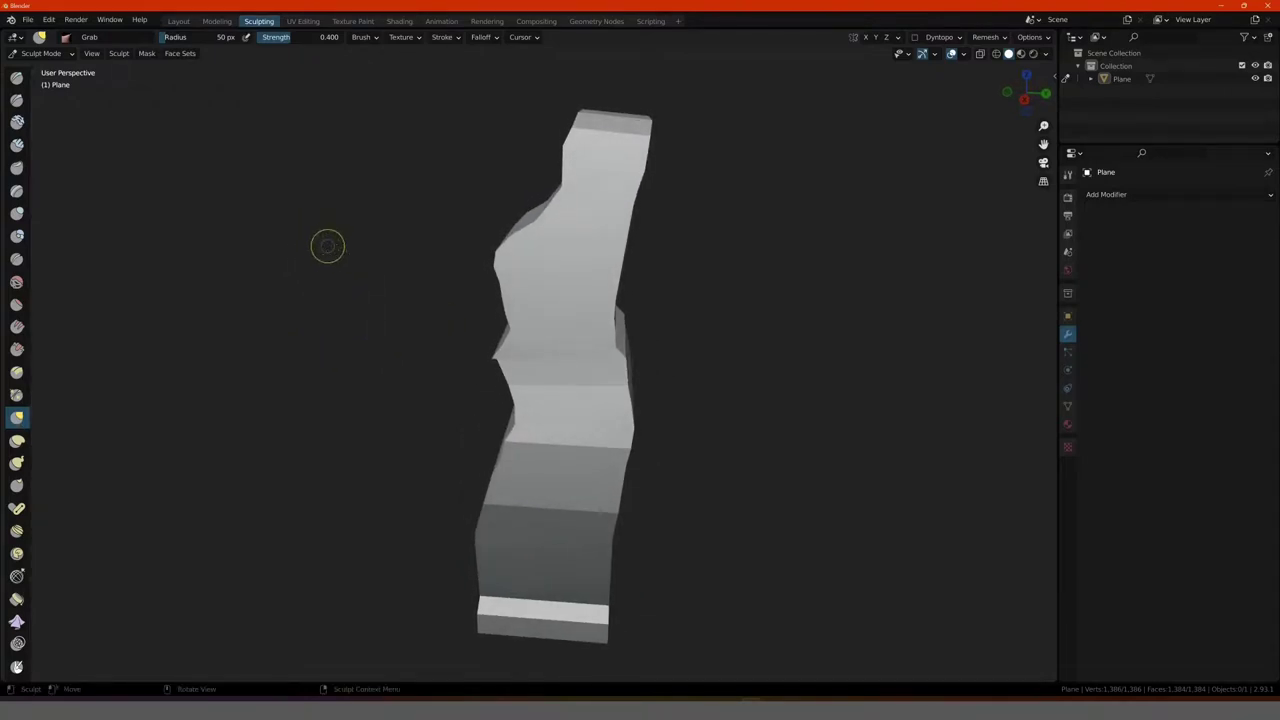
pyautogui.press('f')
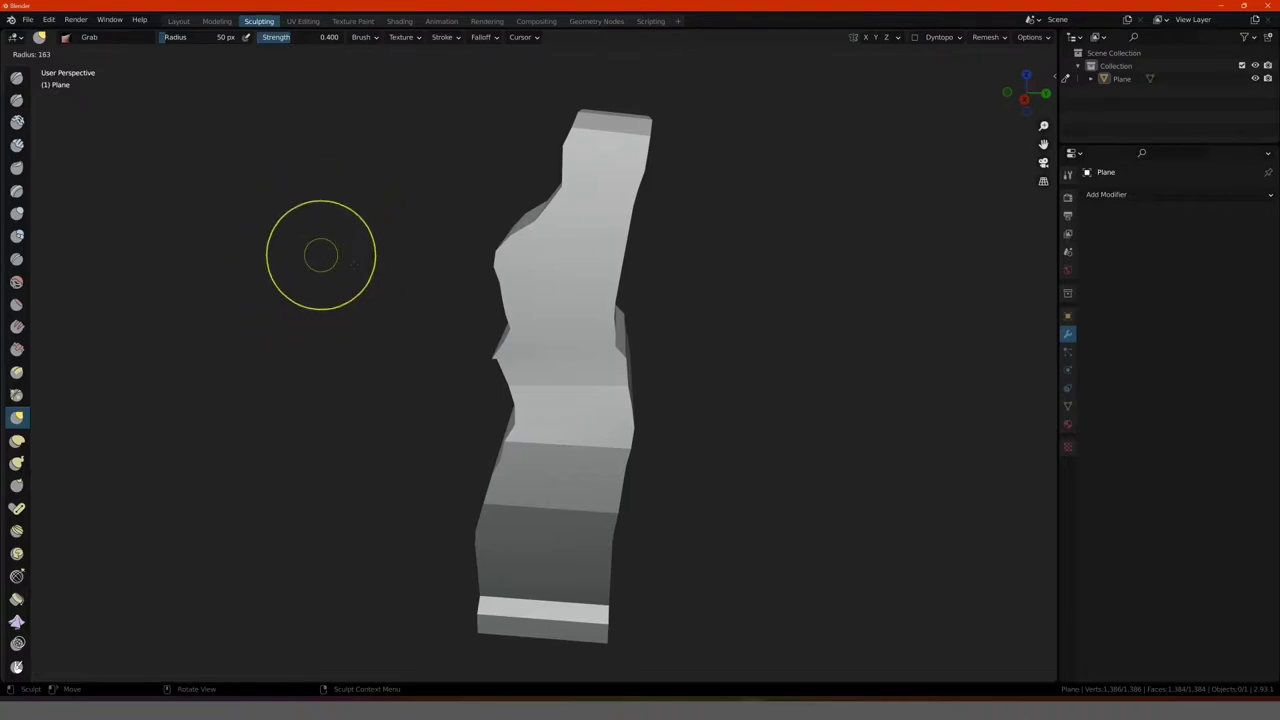
pyautogui.click(336, 248)
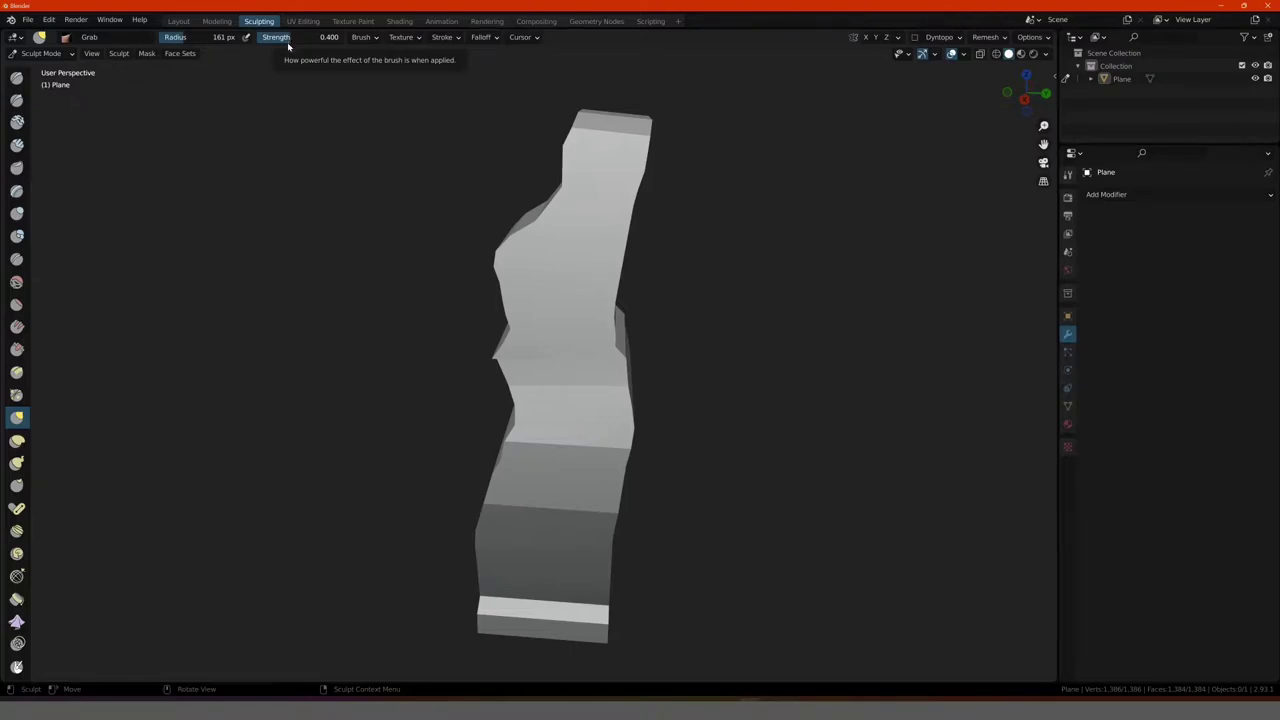
pyautogui.moveTo(433, 221); pyautogui.dragTo(625, 182, button='middle')
pyautogui.moveTo(625, 182)
pyautogui.mouseDown()
pyautogui.moveTo(591, 266)
pyautogui.moveTo(600, 214)
pyautogui.mouseUp()
# Step: Pull the head and chest down-left and reshape the head's left and lower edges
pyautogui.moveTo(408, 243); pyautogui.dragTo(352, 167, button='middle')
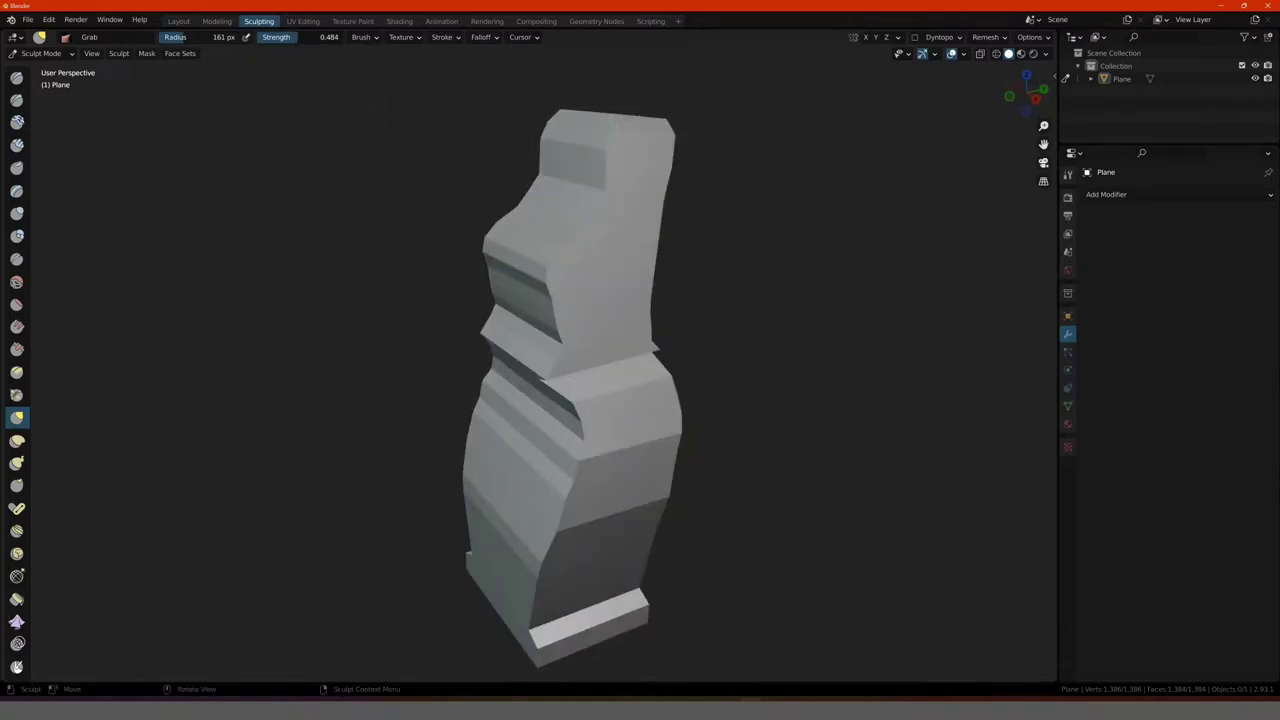
pyautogui.moveTo(332, 146)
pyautogui.mouseDown(button='middle')
pyautogui.moveTo(498, 247)
pyautogui.moveTo(398, 226)
pyautogui.mouseUp(button='middle')
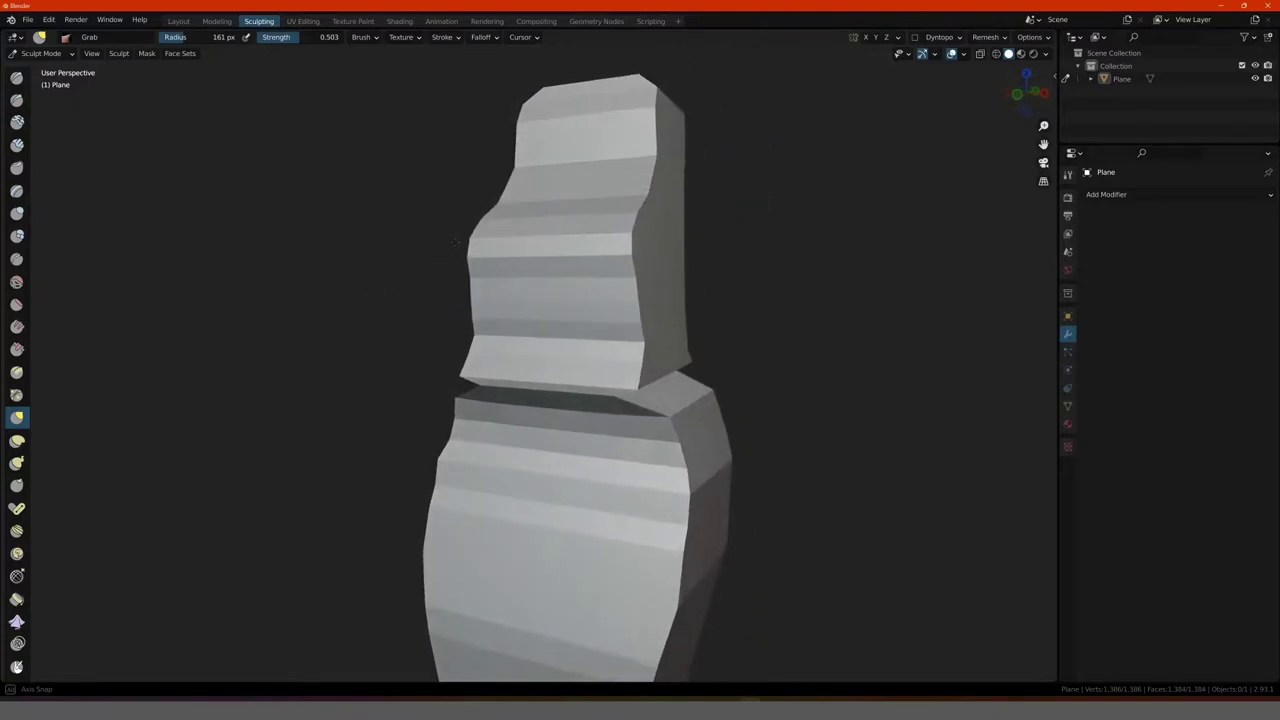
pyautogui.scroll(-2, 398, 226)
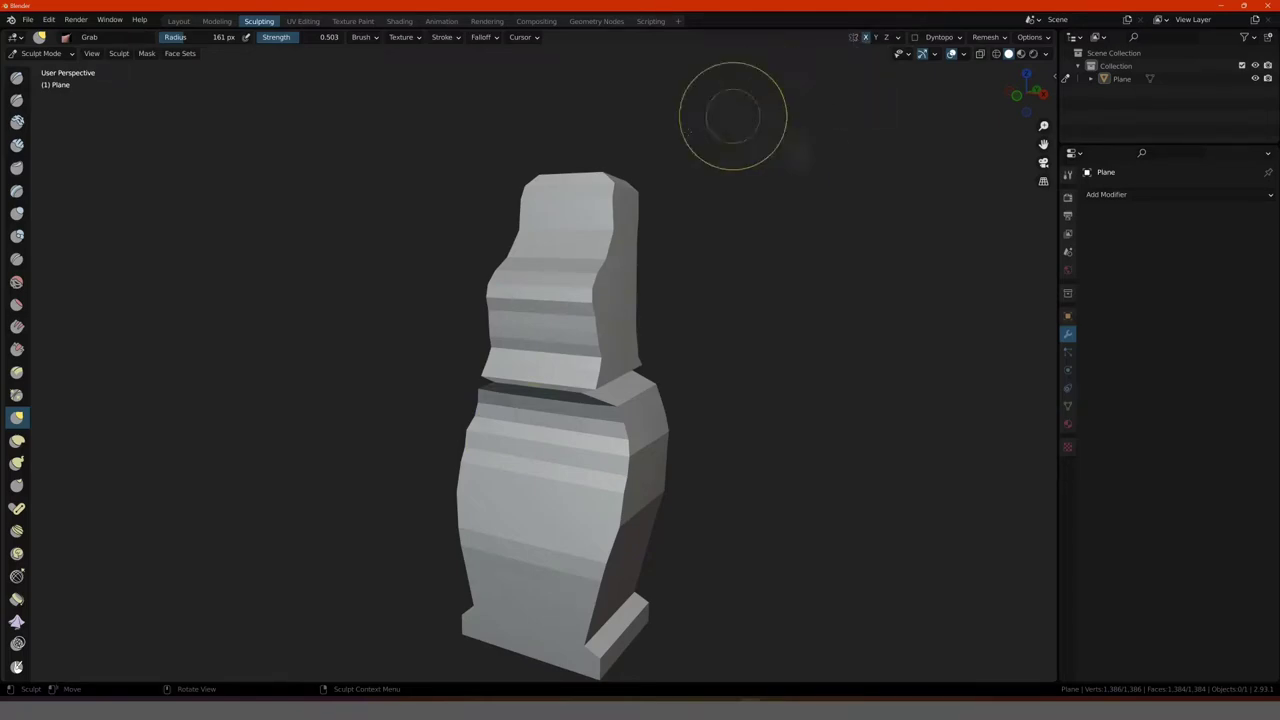
pyautogui.scroll(-1, 413, 206)
pyautogui.scroll(-3, 408, 217)
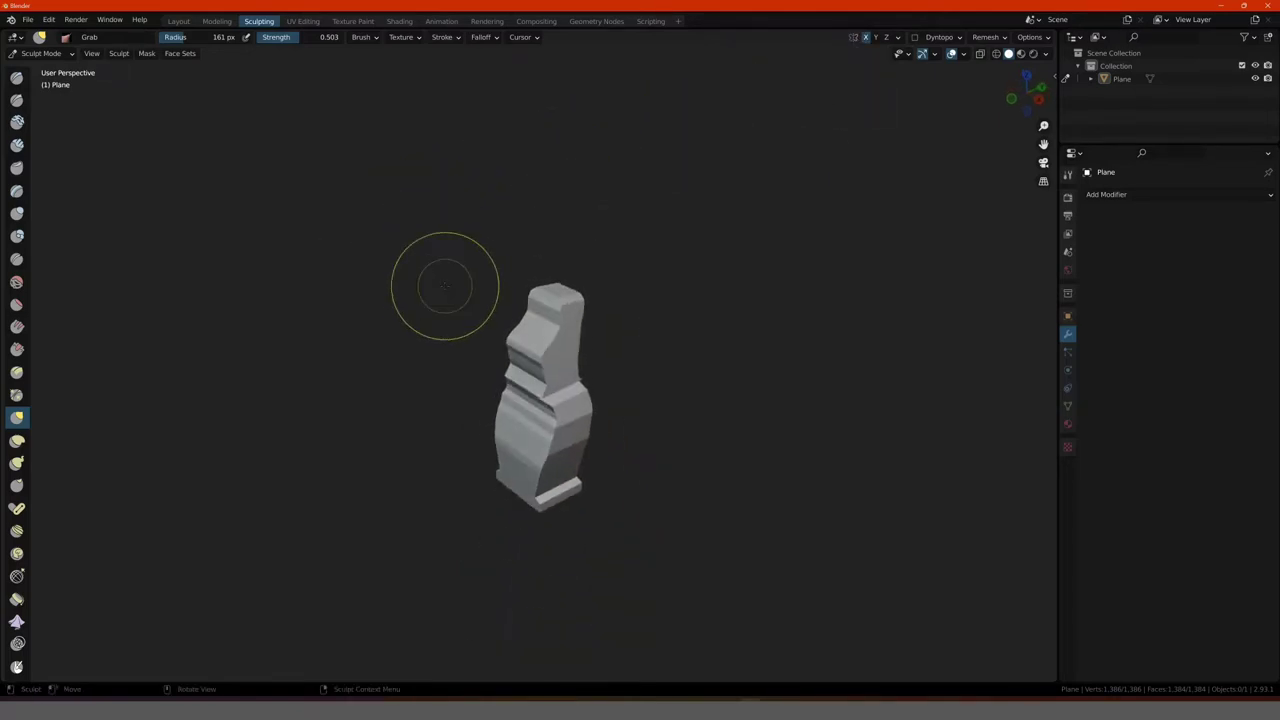
pyautogui.scroll(3, 445, 287)
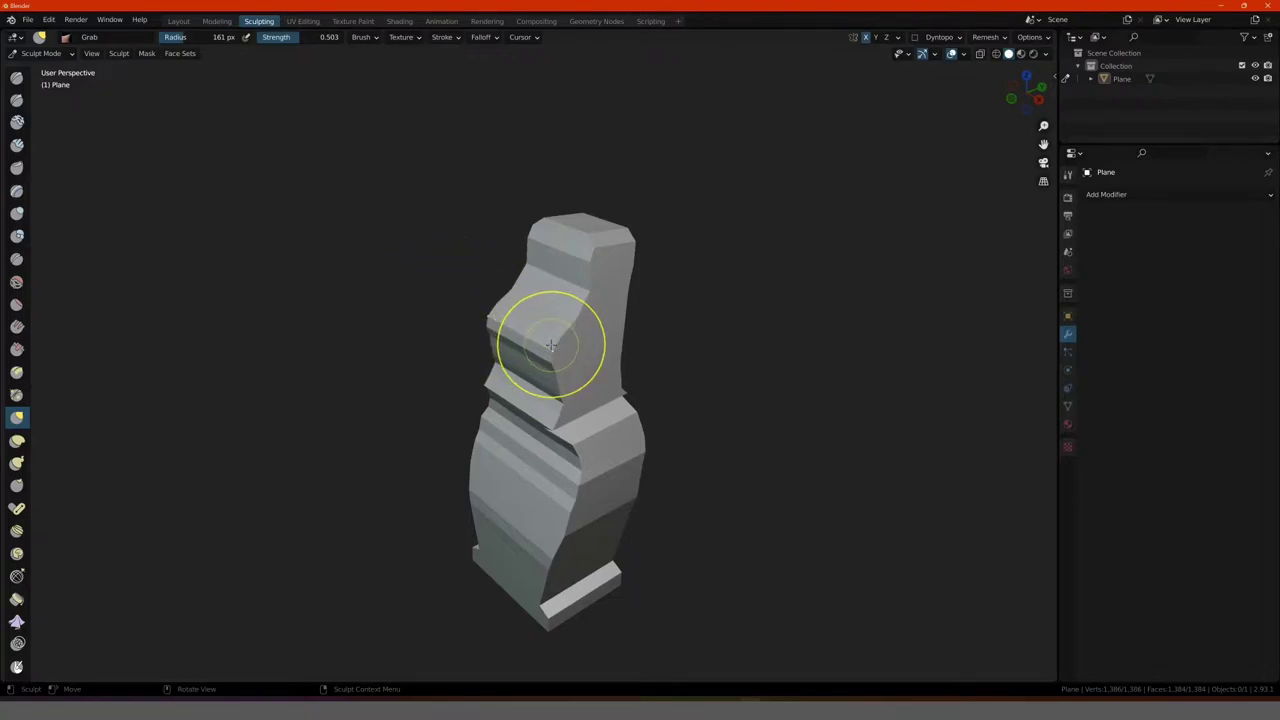
pyautogui.moveTo(578, 298); pyautogui.dragTo(552, 352)
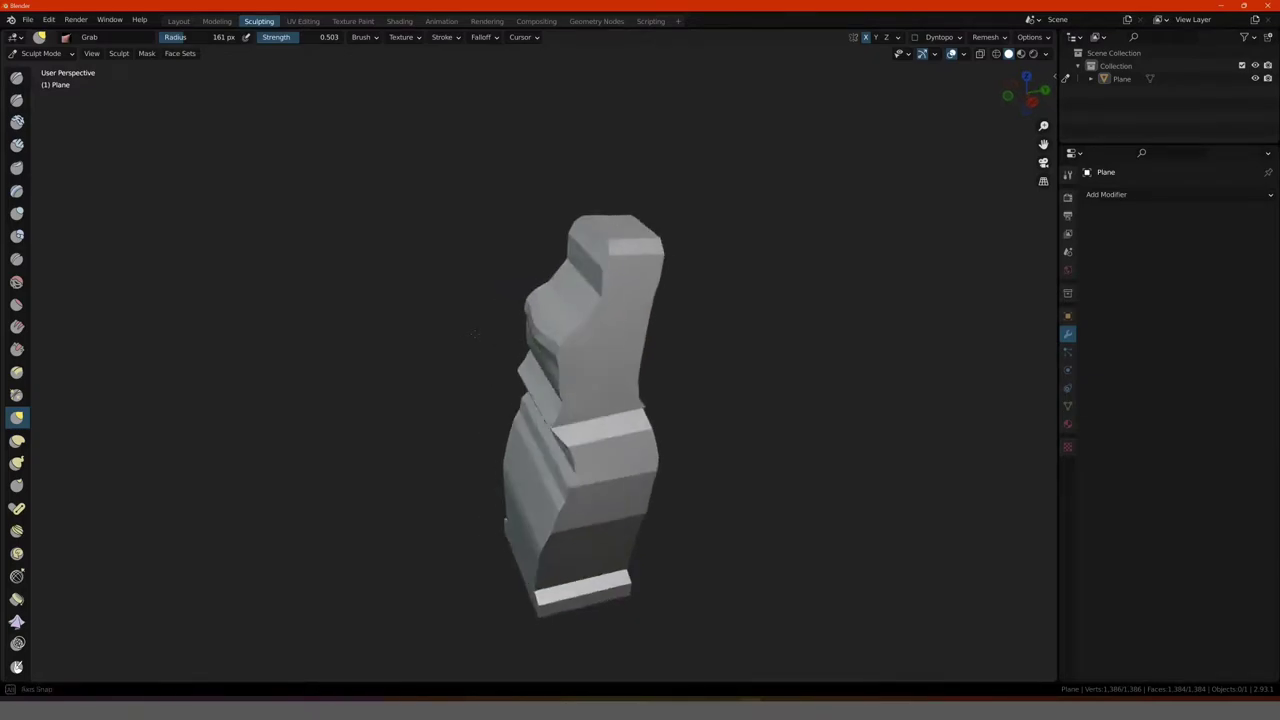
pyautogui.moveTo(555, 337)
pyautogui.mouseDown(button='middle')
pyautogui.moveTo(423, 334)
pyautogui.moveTo(610, 302)
pyautogui.moveTo(566, 300)
pyautogui.moveTo(571, 358)
pyautogui.mouseUp(button='middle')
pyautogui.scroll(3, 423, 334)
pyautogui.moveTo(571, 358); pyautogui.dragTo(601, 348)
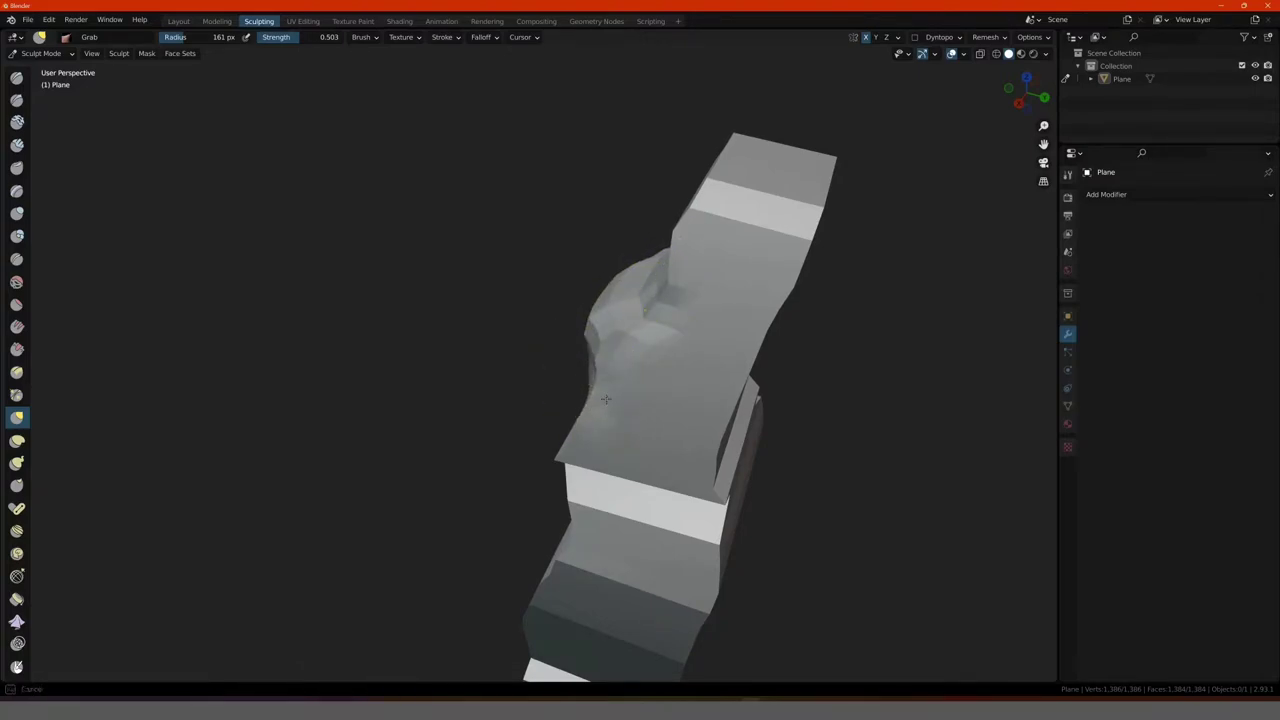
pyautogui.moveTo(605, 399)
pyautogui.mouseDown()
pyautogui.moveTo(566, 455)
pyautogui.moveTo(591, 413)
pyautogui.mouseUp()
# Step: Fold and pull down the peaked top of the head and push in the cheek
pyautogui.moveTo(637, 295)
pyautogui.mouseDown(button='middle')
pyautogui.moveTo(352, 251)
pyautogui.moveTo(293, 263)
pyautogui.moveTo(529, 286)
pyautogui.mouseUp(button='middle')
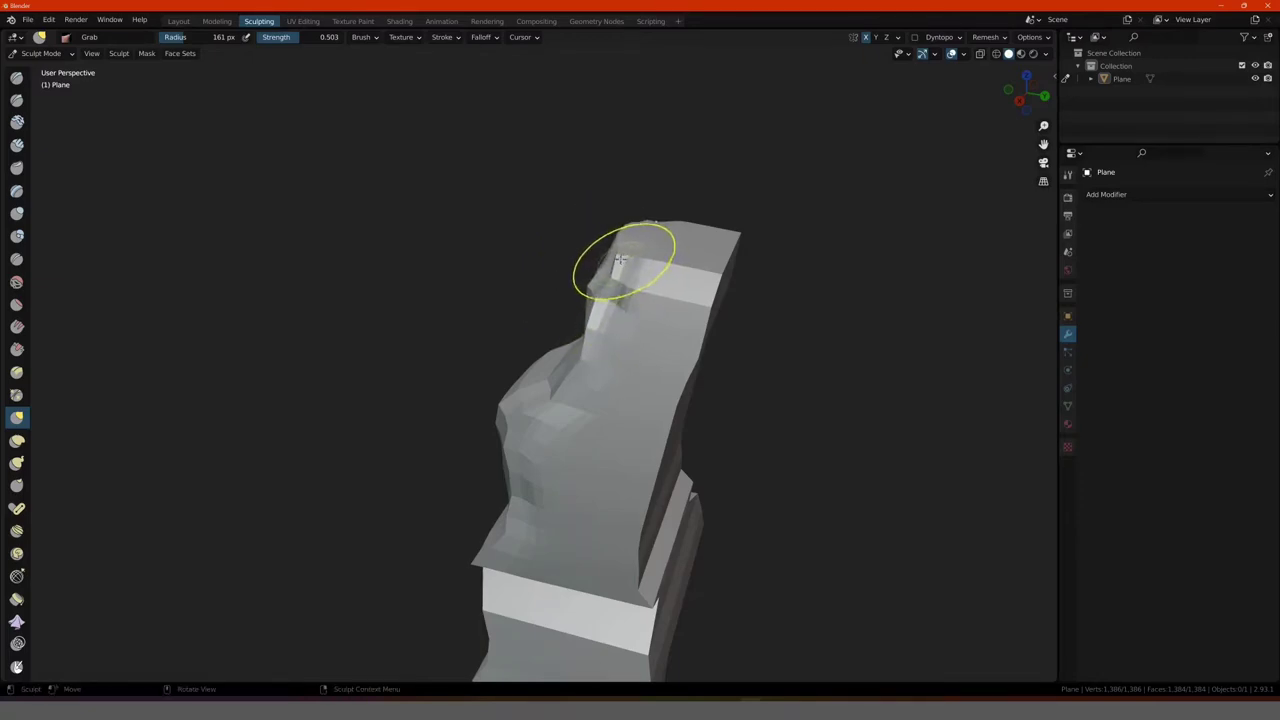
pyautogui.moveTo(624, 259); pyautogui.dragTo(681, 224, button='middle')
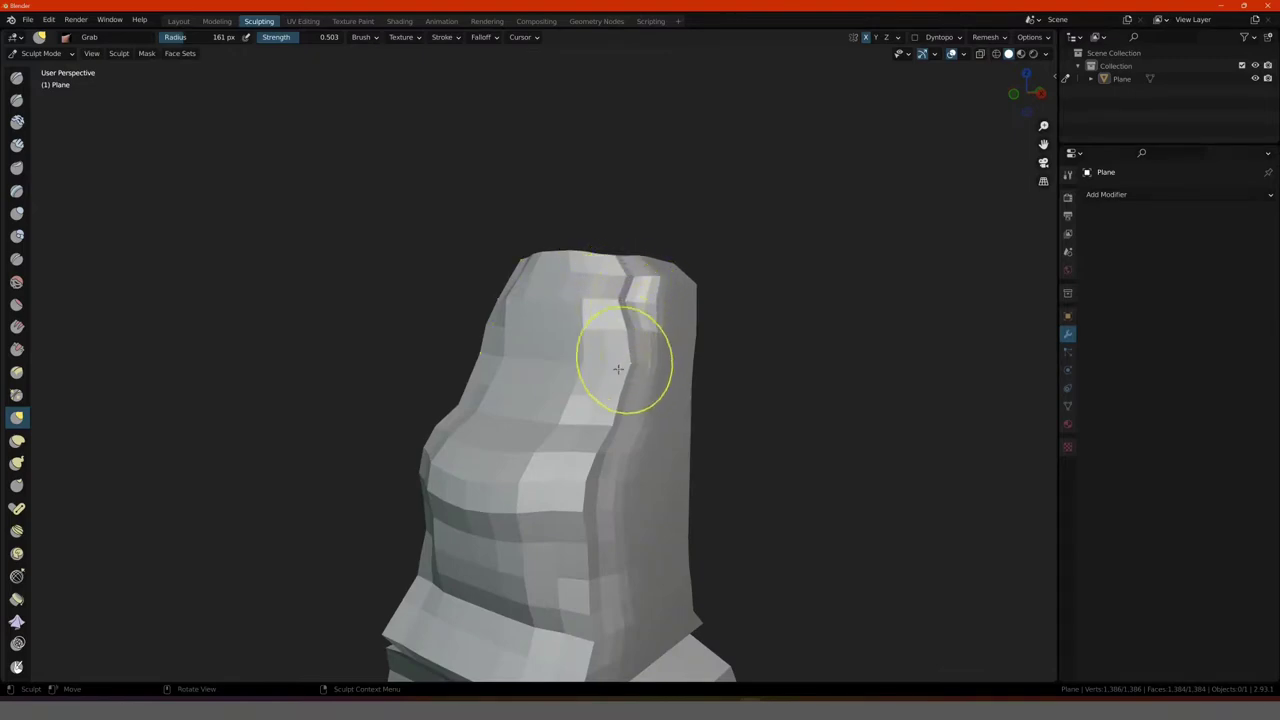
pyautogui.moveTo(414, 271)
pyautogui.mouseDown(button='middle')
pyautogui.moveTo(409, 293)
pyautogui.moveTo(314, 307)
pyautogui.moveTo(421, 283)
pyautogui.mouseUp(button='middle')
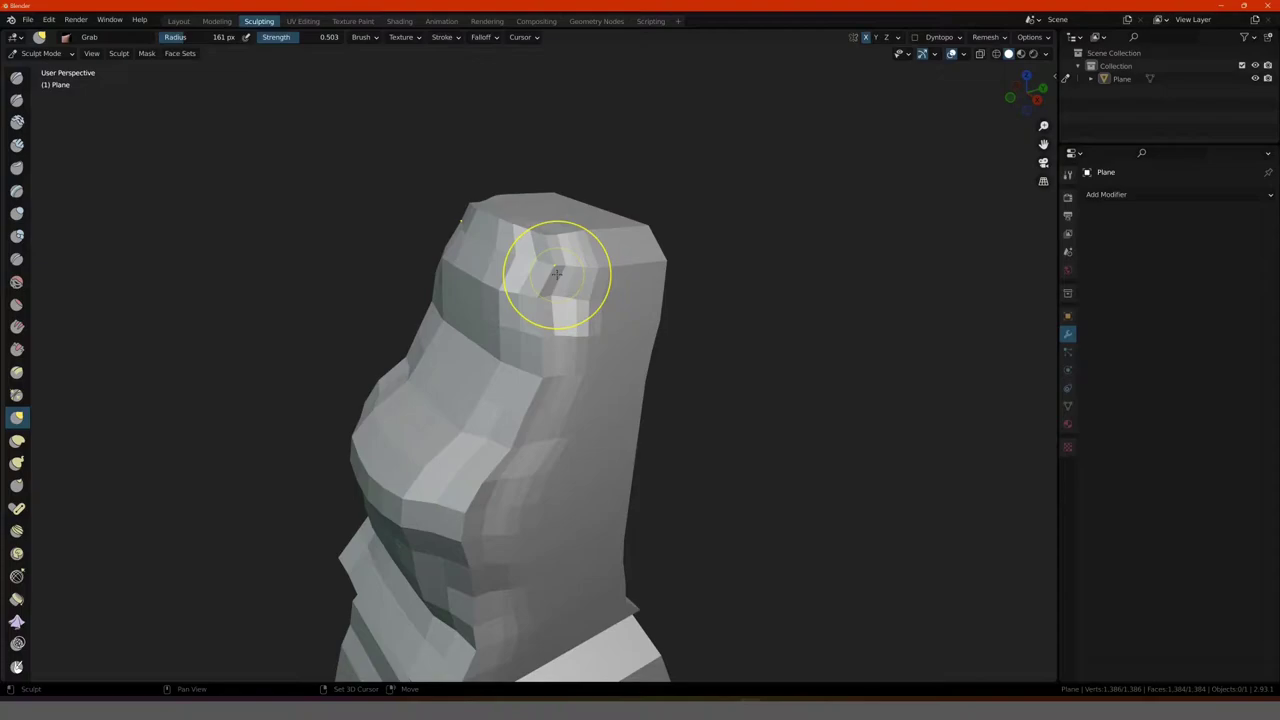
pyautogui.moveTo(556, 272); pyautogui.dragTo(546, 248)
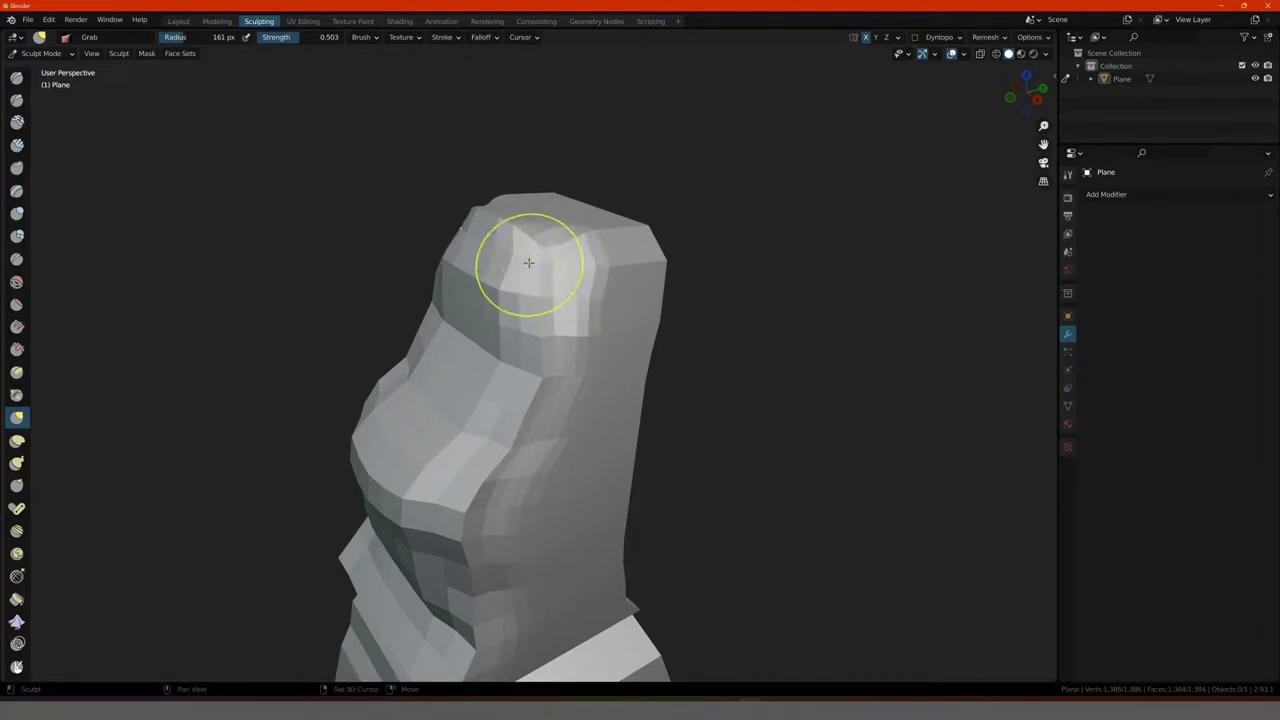
pyautogui.moveTo(528, 263); pyautogui.dragTo(537, 413)
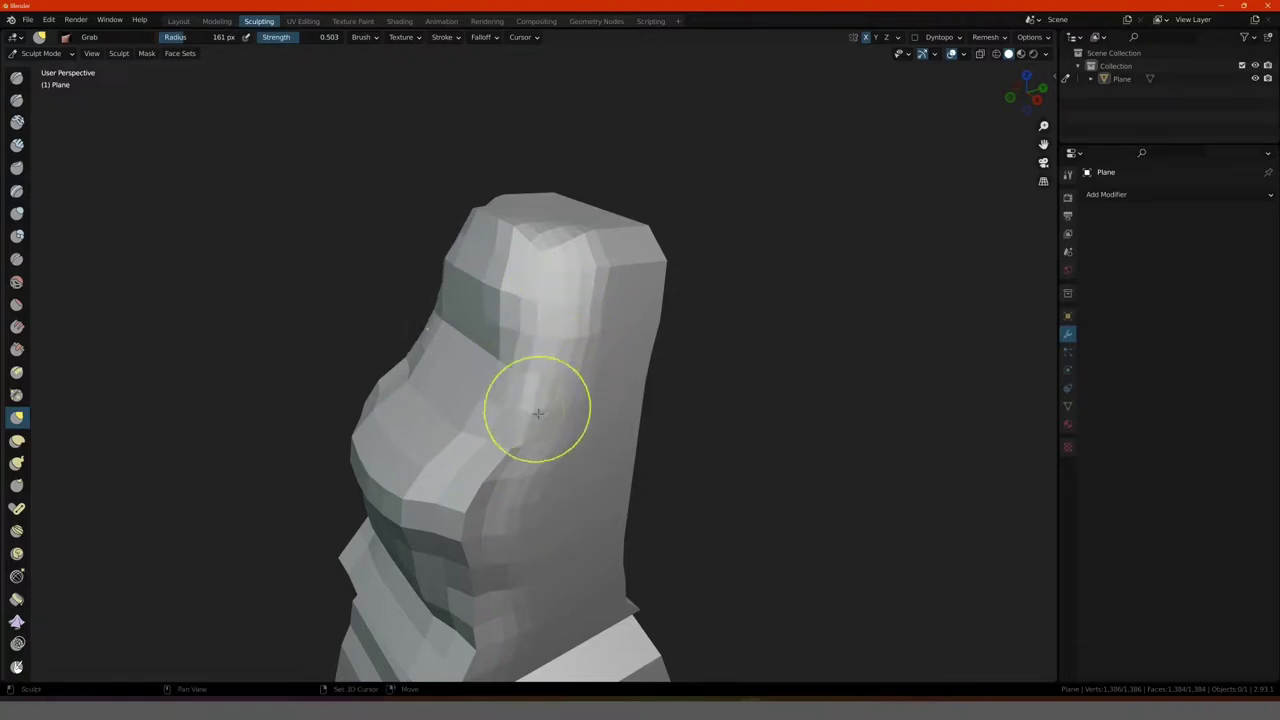
pyautogui.moveTo(509, 486); pyautogui.dragTo(466, 523)
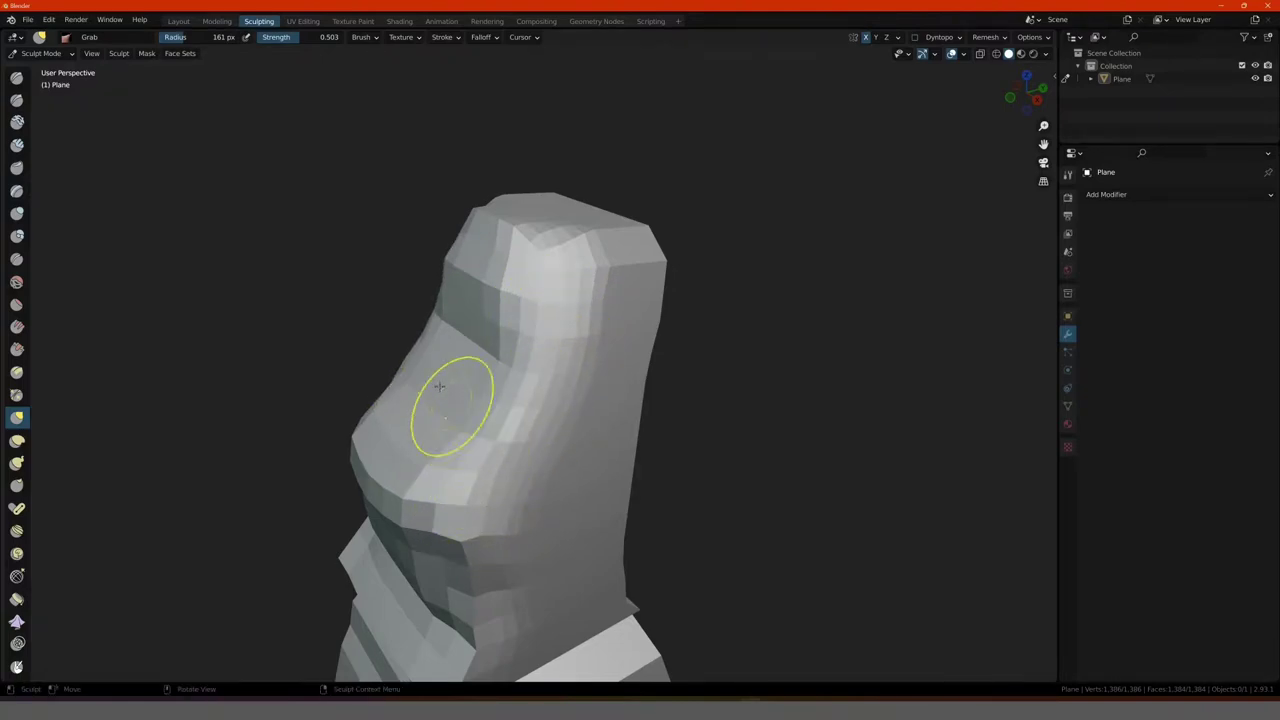
pyautogui.moveTo(439, 386)
pyautogui.mouseDown(button='middle')
pyautogui.moveTo(503, 347)
pyautogui.moveTo(651, 400)
pyautogui.mouseUp(button='middle')
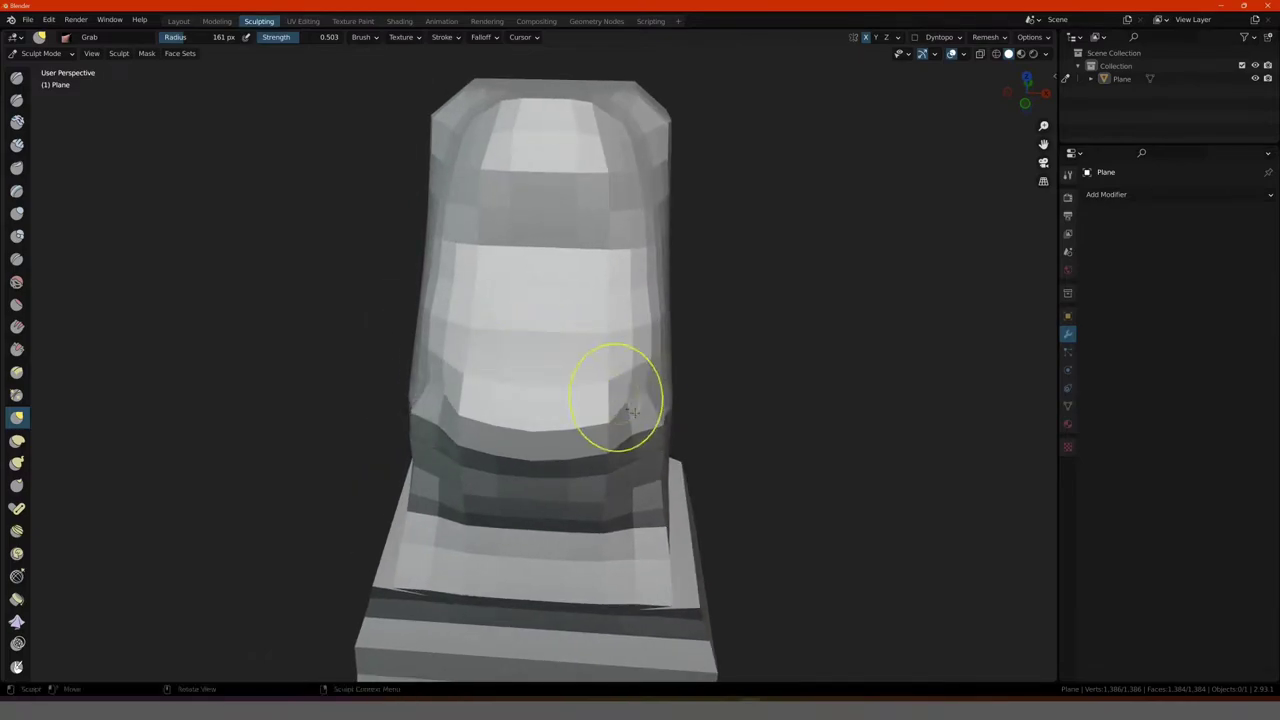
# Step: Carve a notch into the lower front of the head and pull the top ridge and upper face
pyautogui.moveTo(633, 410)
pyautogui.mouseDown()
pyautogui.moveTo(600, 423)
pyautogui.moveTo(606, 347)
pyautogui.mouseUp()
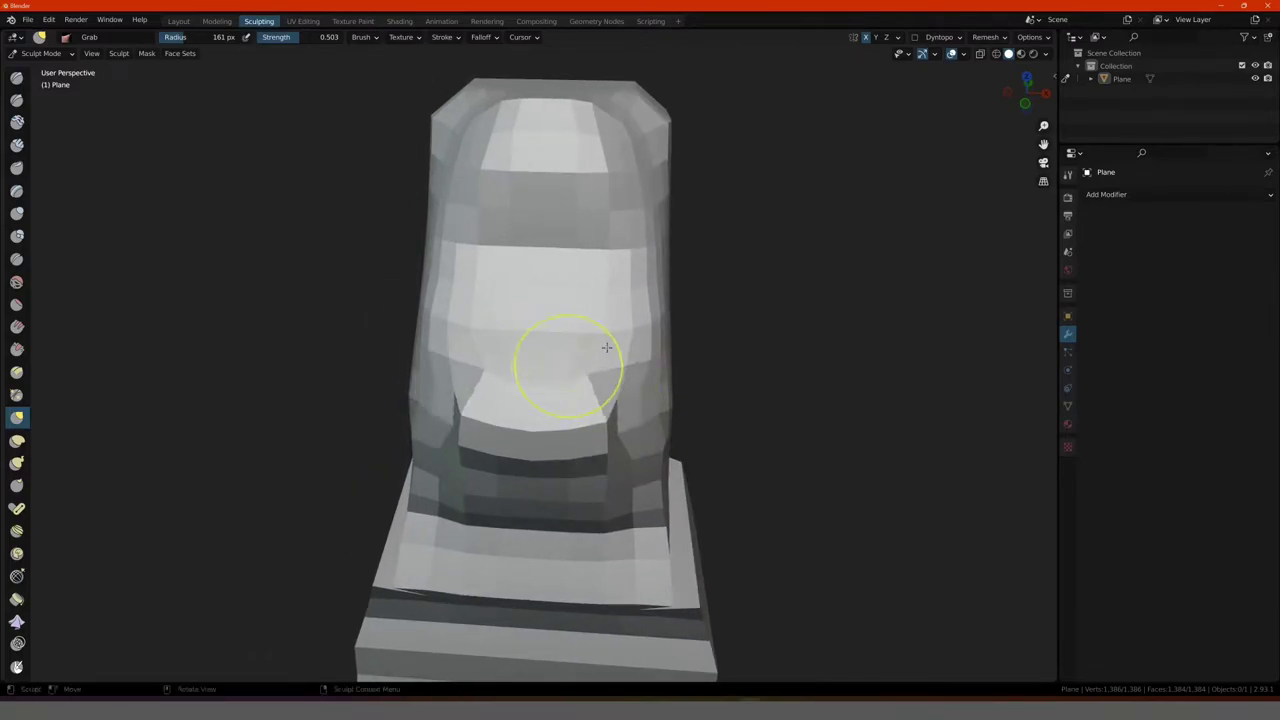
pyautogui.moveTo(591, 309); pyautogui.dragTo(362, 380, button='middle')
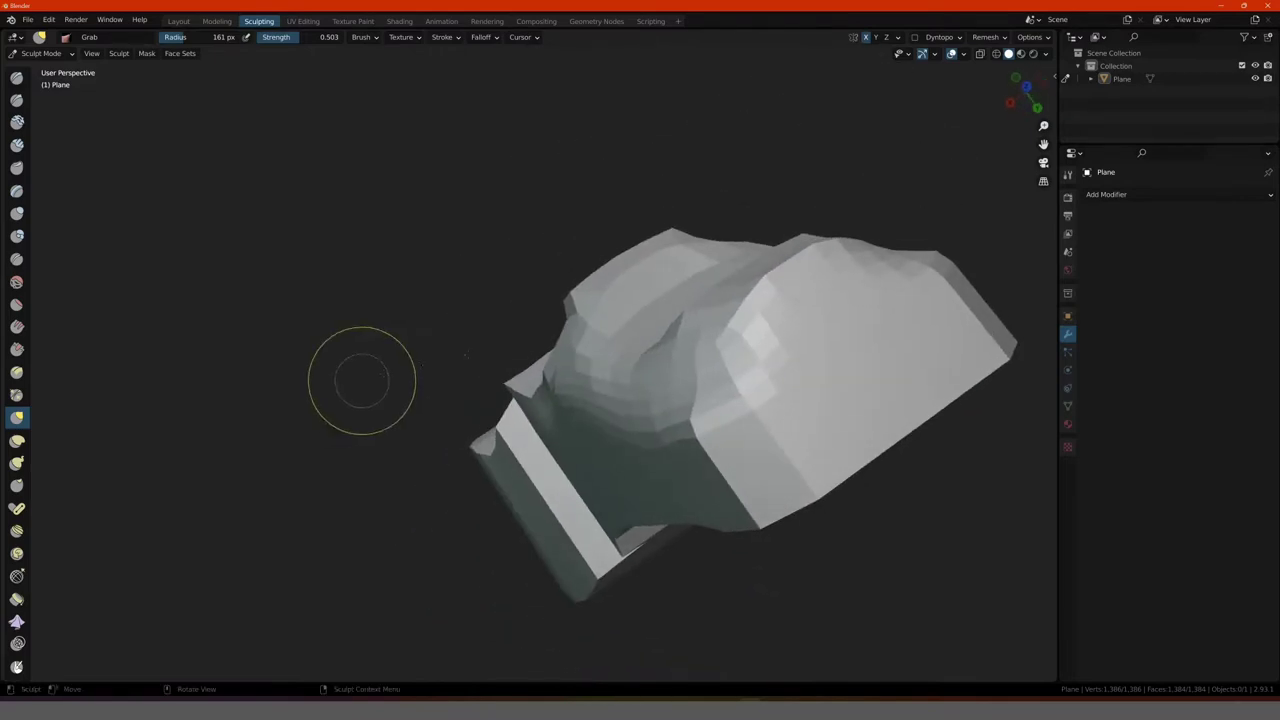
pyautogui.moveTo(588, 326); pyautogui.dragTo(667, 365)
pyautogui.moveTo(570, 336); pyautogui.dragTo(590, 349)
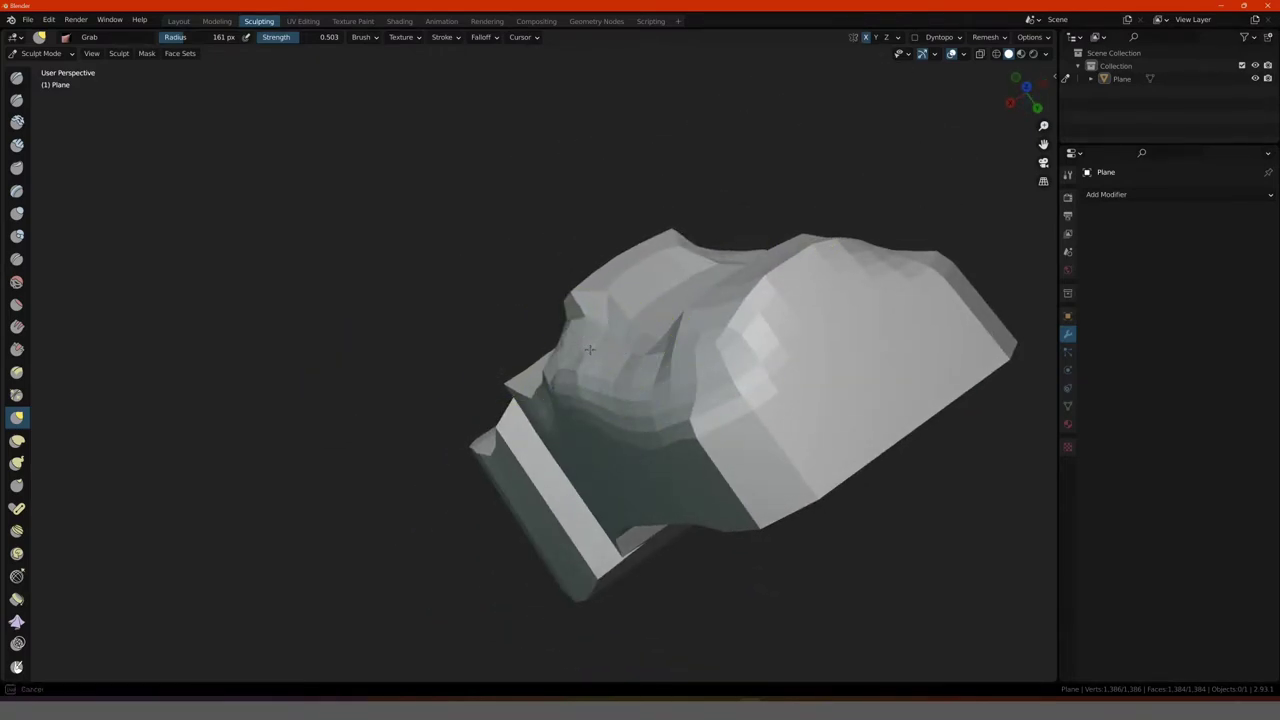
pyautogui.moveTo(578, 300); pyautogui.dragTo(605, 293)
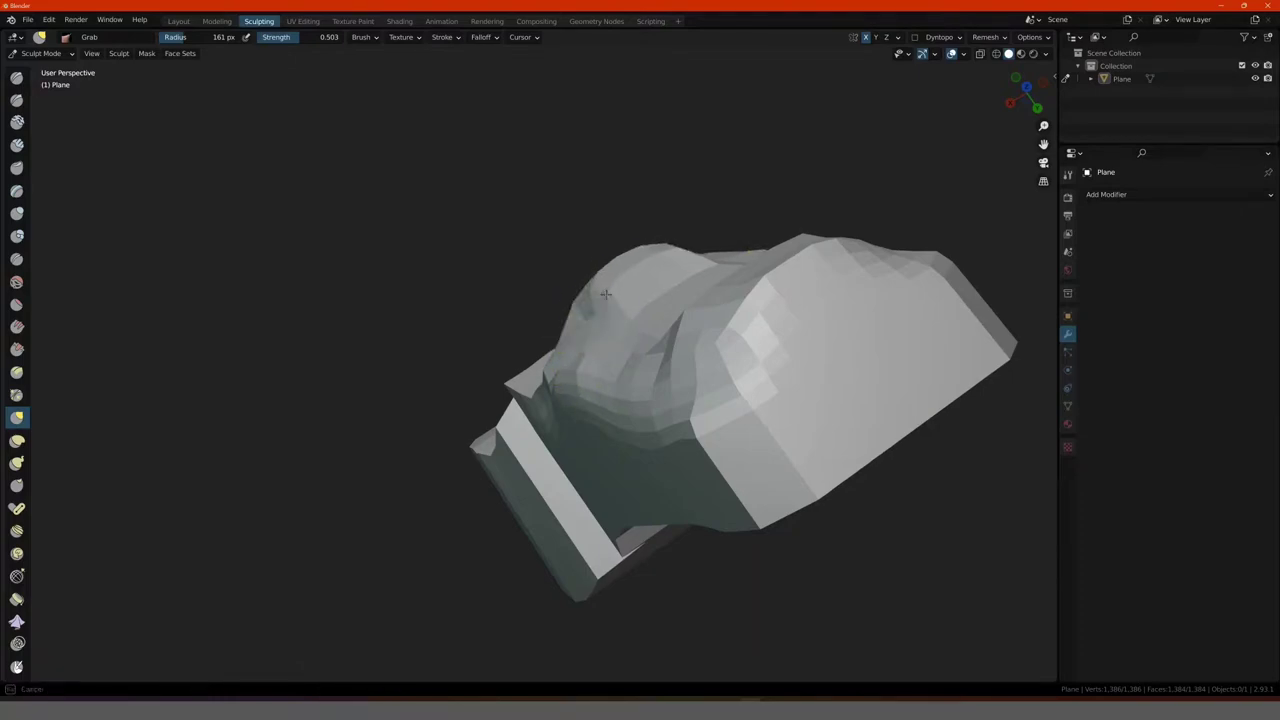
pyautogui.moveTo(604, 289); pyautogui.dragTo(515, 342, button='middle')
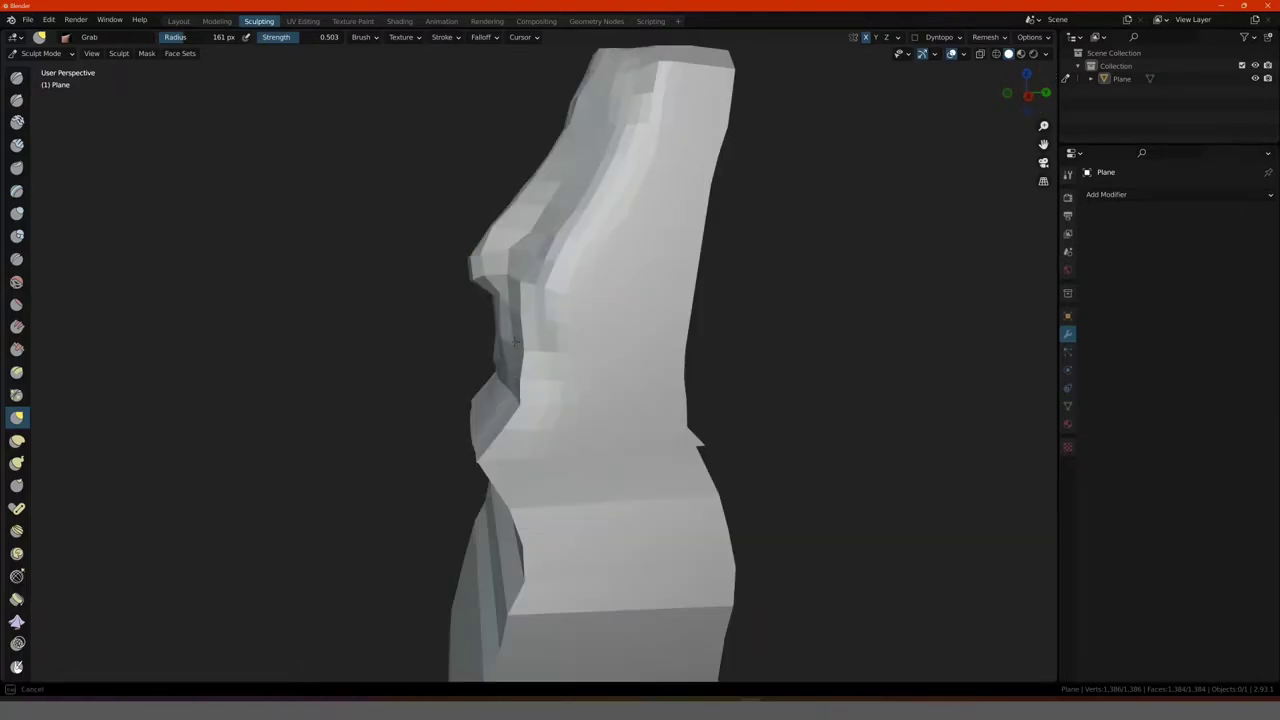
# Step: Shape the chin, neck and mouth area of the face
pyautogui.moveTo(528, 357)
pyautogui.mouseDown()
pyautogui.moveTo(529, 388)
pyautogui.moveTo(562, 388)
pyautogui.mouseUp()
pyautogui.moveTo(488, 347); pyautogui.dragTo(543, 357, button='middle')
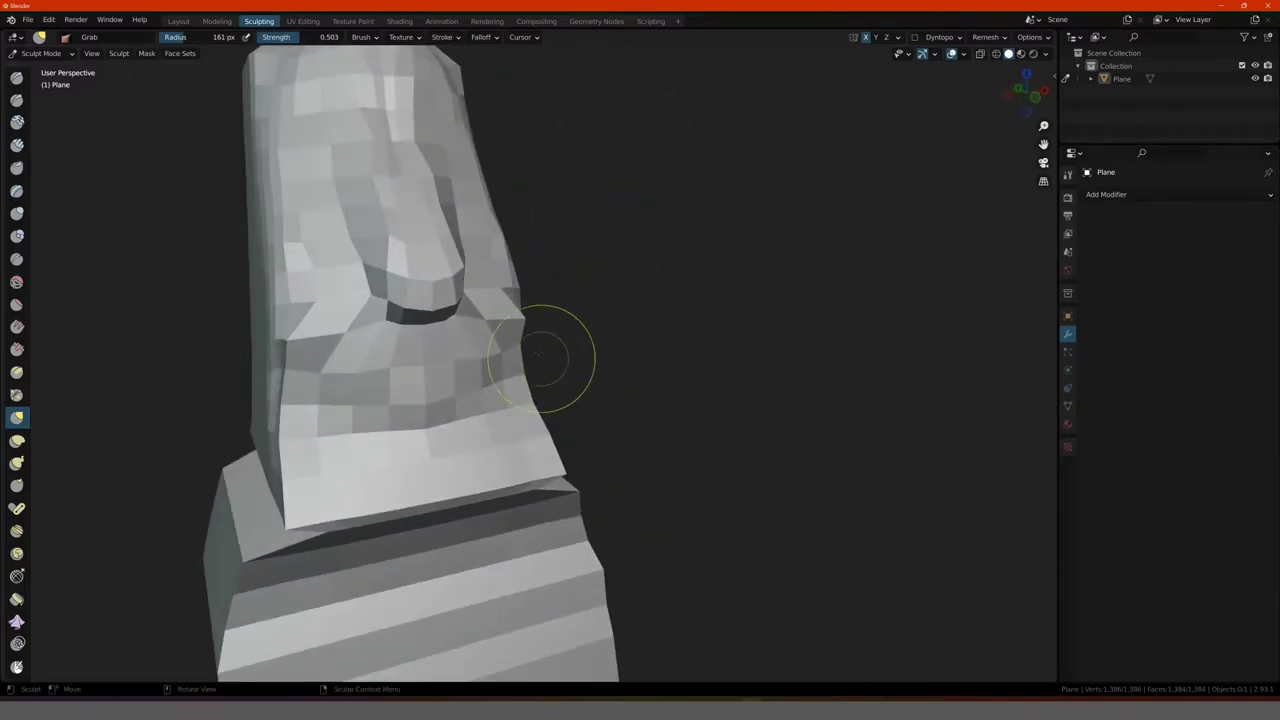
pyautogui.moveTo(514, 323)
pyautogui.mouseDown()
pyautogui.moveTo(465, 326)
pyautogui.moveTo(474, 378)
pyautogui.mouseUp()
pyautogui.moveTo(452, 376); pyautogui.dragTo(514, 288, button='middle')
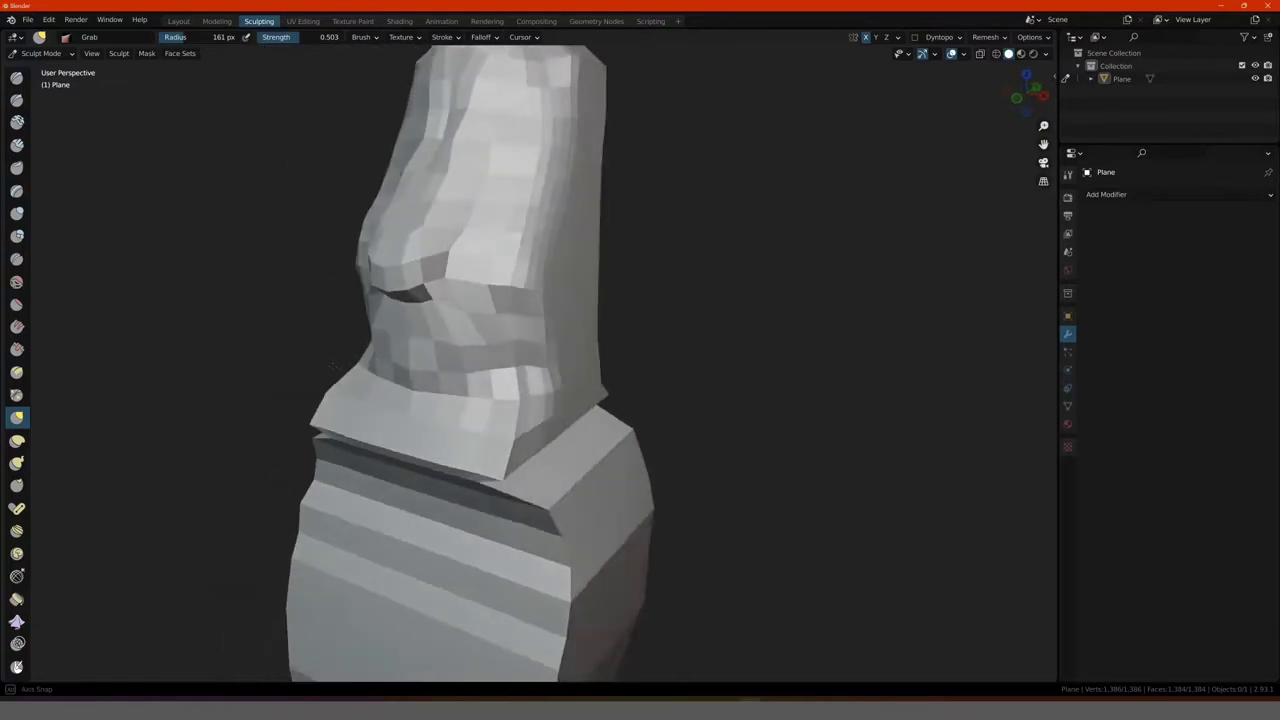
pyautogui.moveTo(452, 324); pyautogui.dragTo(412, 334)
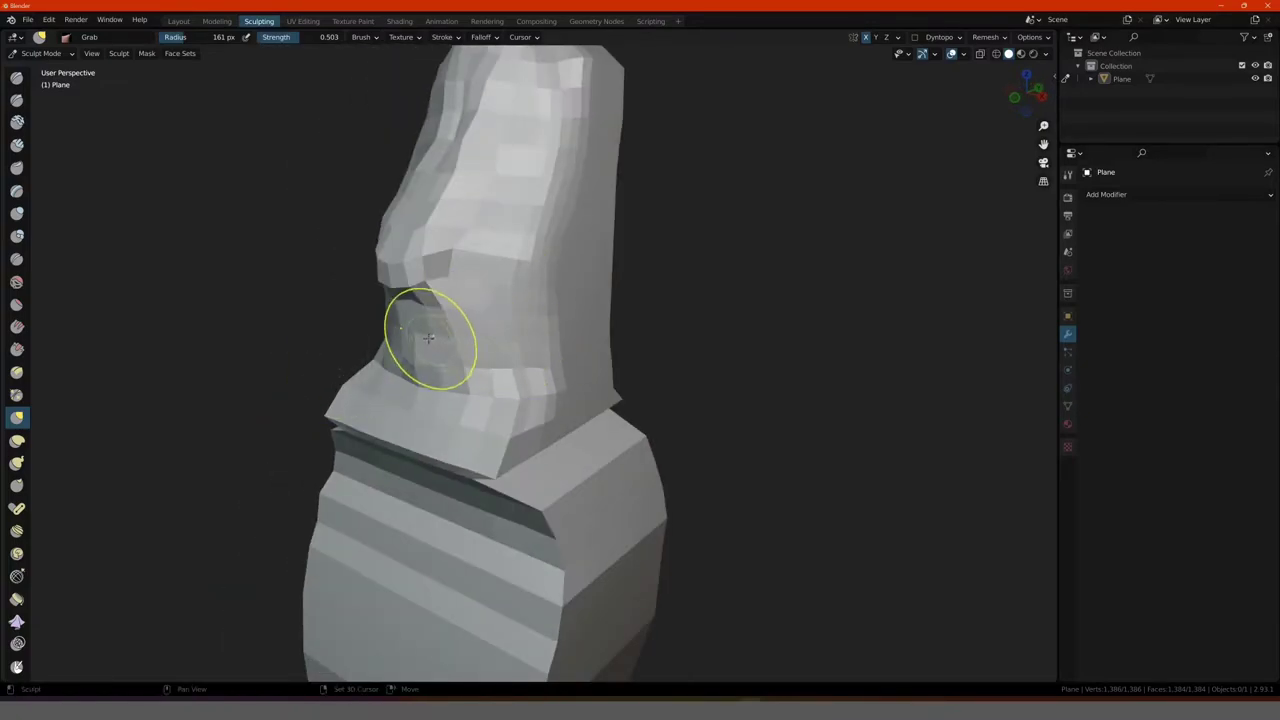
pyautogui.moveTo(412, 334)
pyautogui.mouseDown(button='middle')
pyautogui.moveTo(267, 308)
pyautogui.moveTo(271, 286)
pyautogui.mouseUp(button='middle')
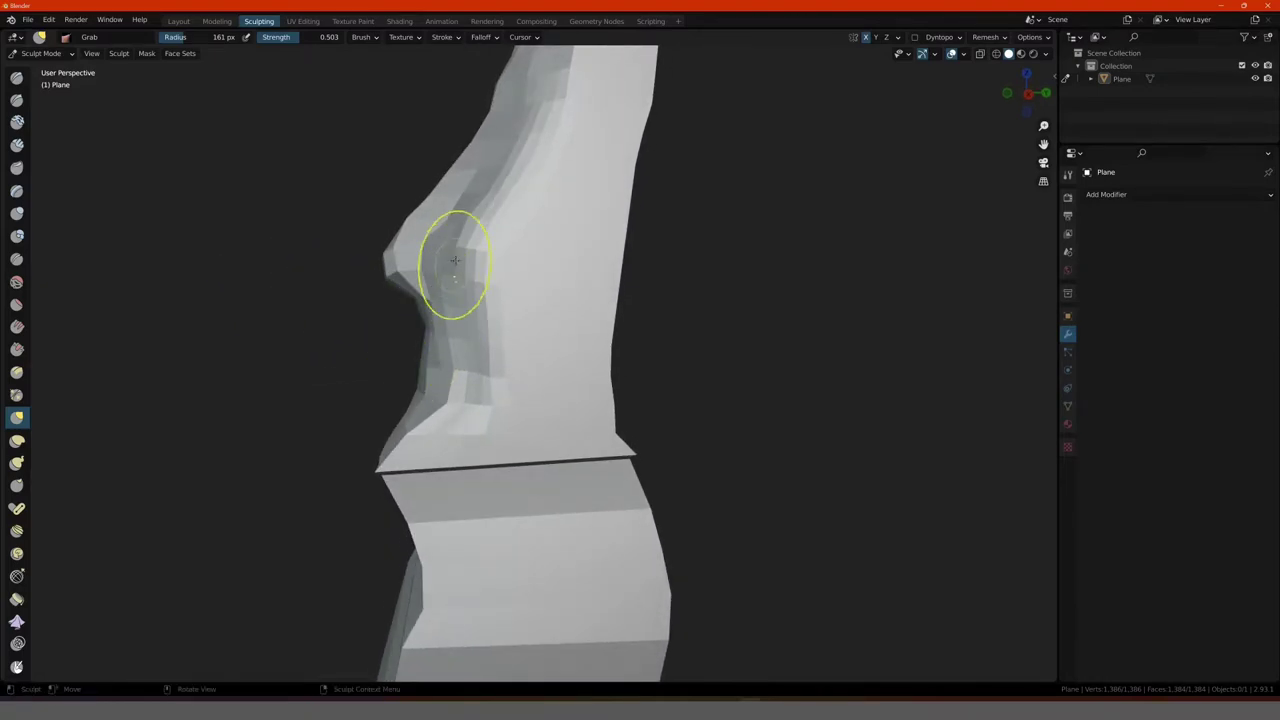
pyautogui.moveTo(461, 259)
pyautogui.mouseDown(button='middle')
pyautogui.moveTo(495, 251)
pyautogui.moveTo(315, 271)
pyautogui.moveTo(357, 257)
pyautogui.mouseUp(button='middle')
pyautogui.scroll(-3, 495, 251)
pyautogui.scroll(2, 362, 248)
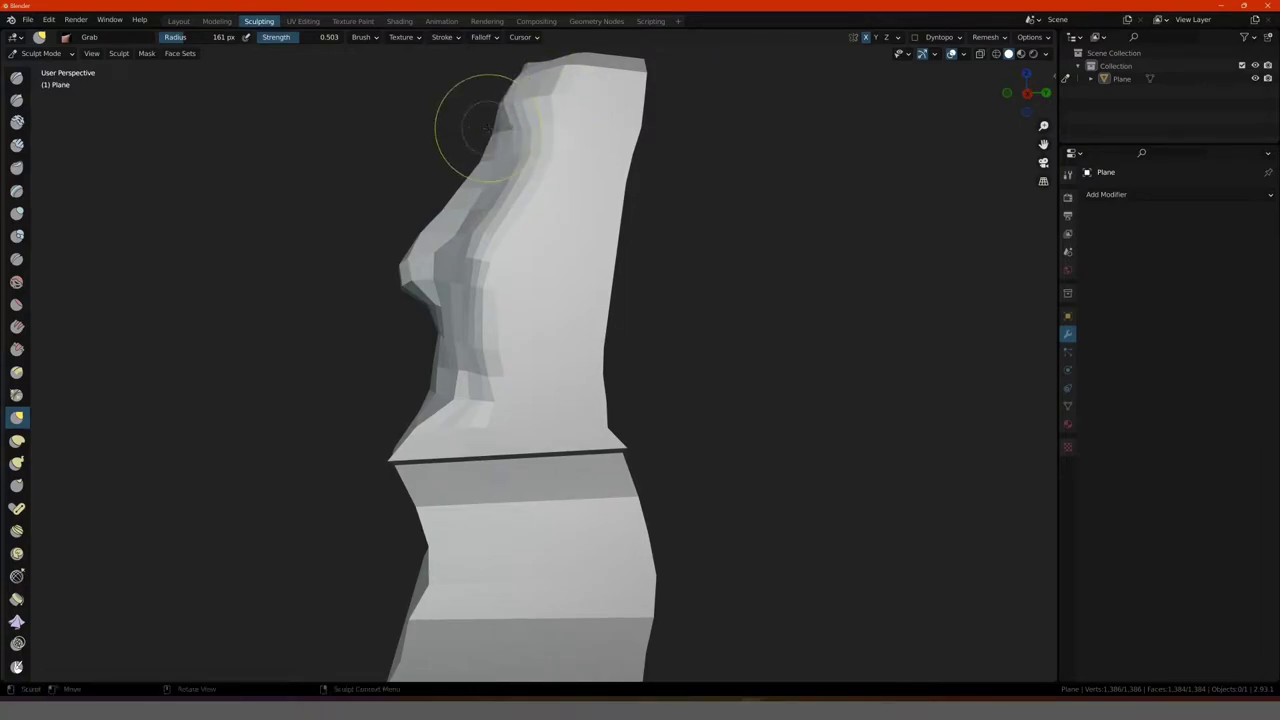
# Step: Narrow the right side of the Moai's nose
pyautogui.moveTo(487, 127); pyautogui.dragTo(632, 141, button='middle')
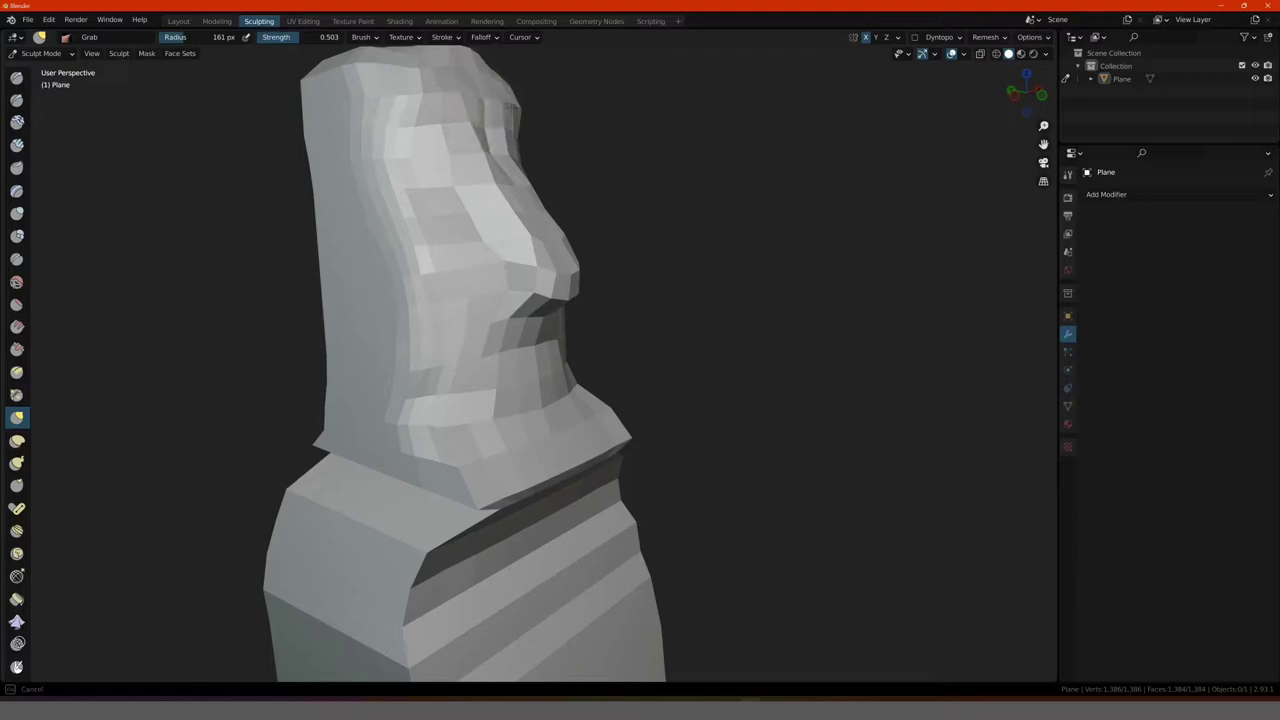
pyautogui.moveTo(479, 100)
pyautogui.mouseDown(button='middle')
pyautogui.moveTo(523, 109)
pyautogui.moveTo(494, 140)
pyautogui.mouseUp(button='middle')
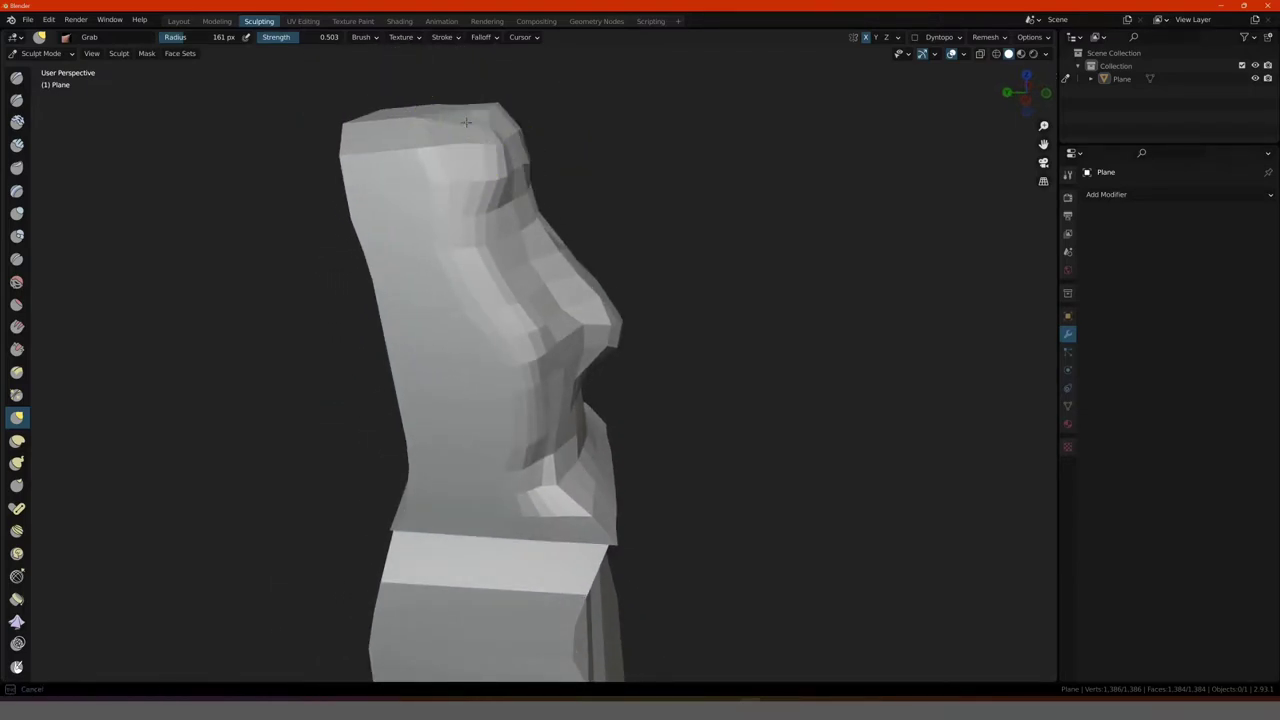
pyautogui.moveTo(484, 112)
pyautogui.mouseDown(button='middle')
pyautogui.moveTo(460, 145)
pyautogui.moveTo(486, 134)
pyautogui.moveTo(417, 368)
pyautogui.mouseUp(button='middle')
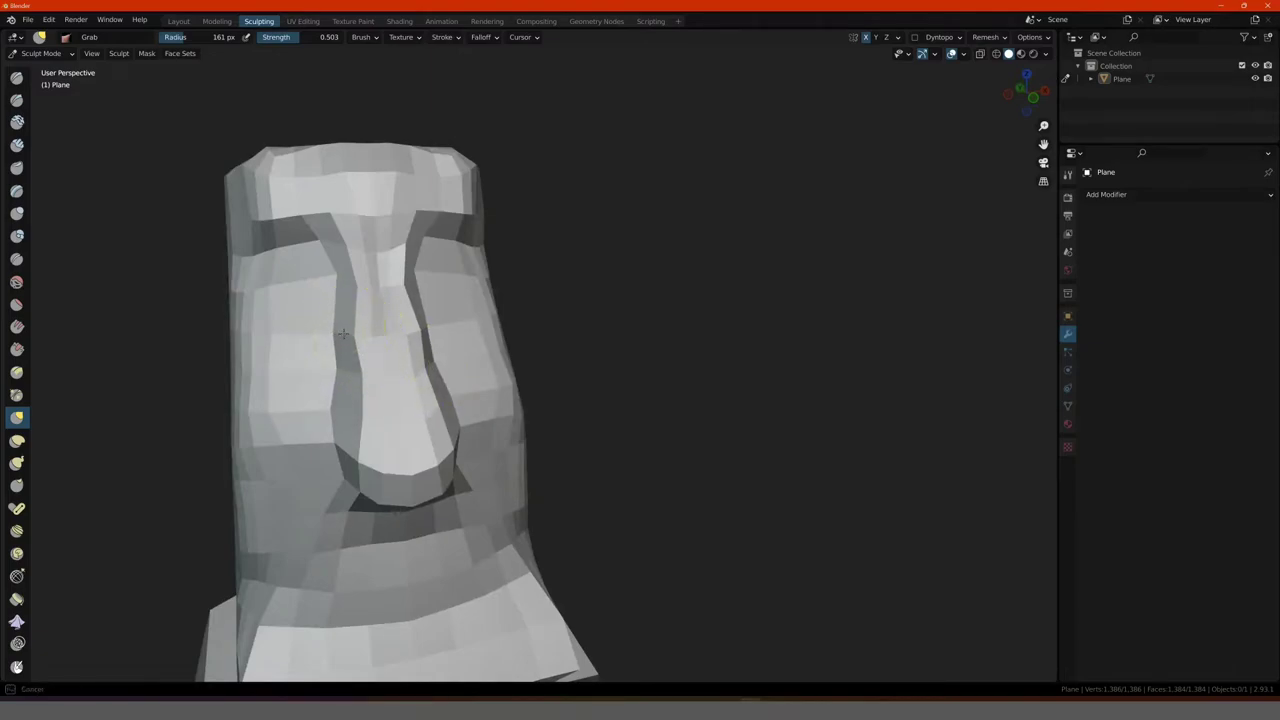
pyautogui.moveTo(354, 330)
pyautogui.mouseDown(button='middle')
pyautogui.moveTo(300, 343)
pyautogui.moveTo(437, 420)
pyautogui.mouseUp(button='middle')
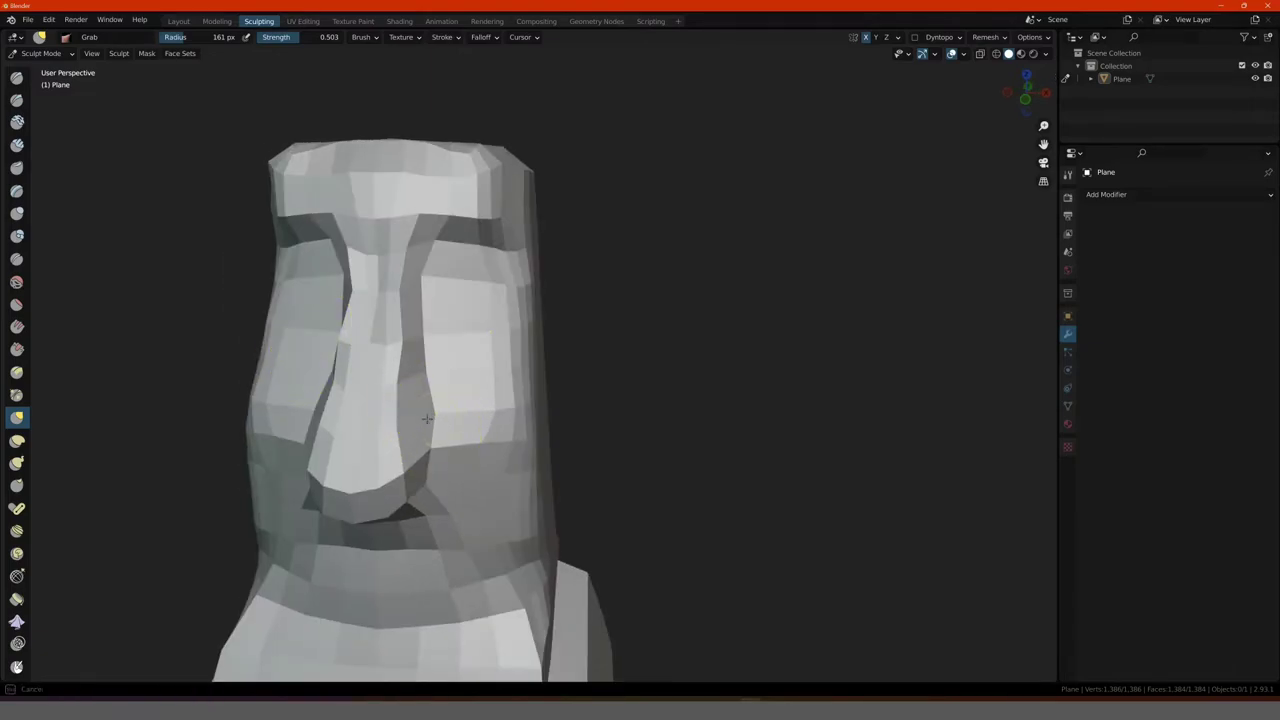
pyautogui.moveTo(427, 418)
pyautogui.mouseDown()
pyautogui.moveTo(403, 418)
pyautogui.moveTo(409, 406)
pyautogui.mouseUp()
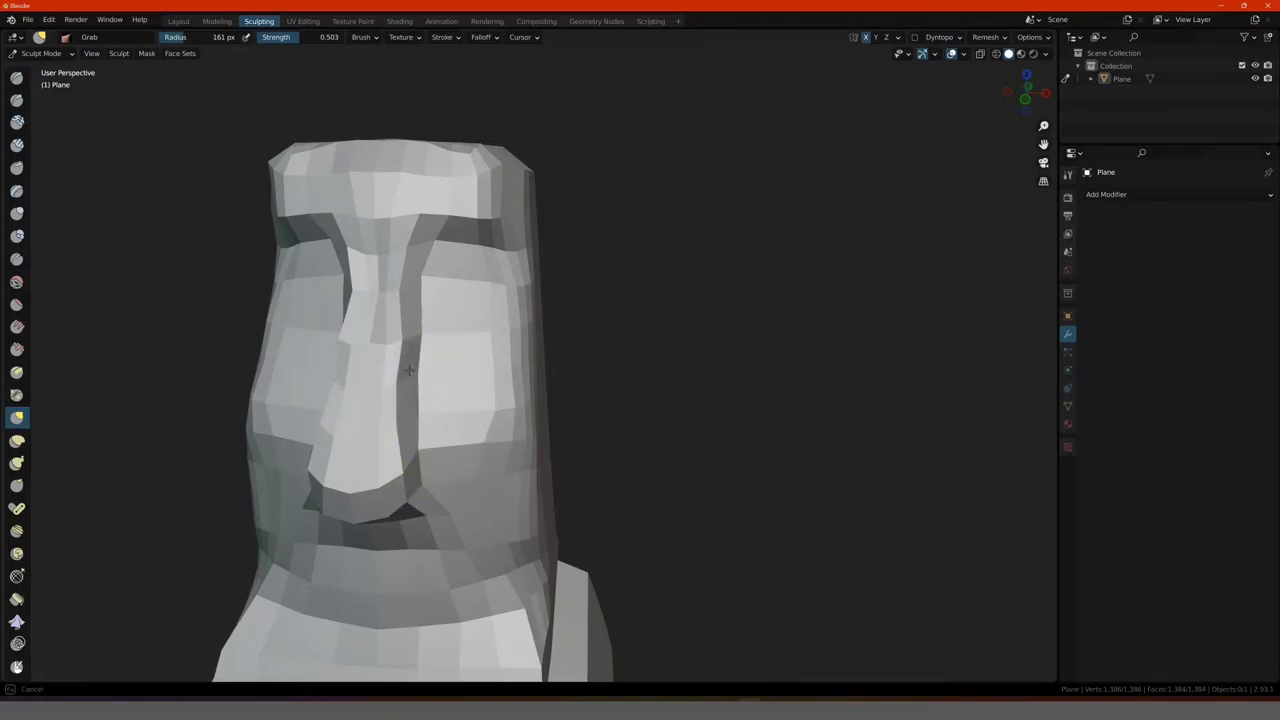
# Step: Pull the bulge at the side of the neck inward
pyautogui.moveTo(339, 360)
pyautogui.mouseDown(button='middle')
pyautogui.moveTo(400, 334)
pyautogui.moveTo(312, 348)
pyautogui.mouseUp(button='middle')
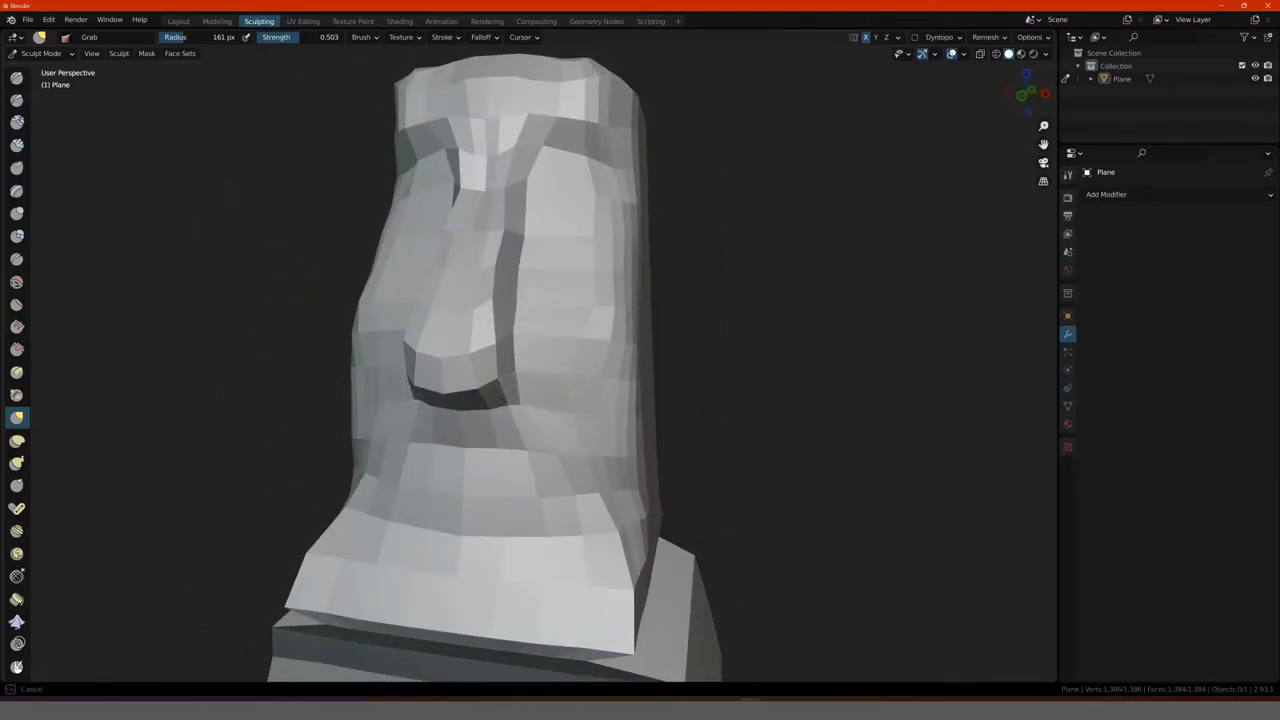
pyautogui.moveTo(443, 387)
pyautogui.mouseDown(button='middle')
pyautogui.moveTo(420, 380)
pyautogui.moveTo(527, 362)
pyautogui.mouseUp(button='middle')
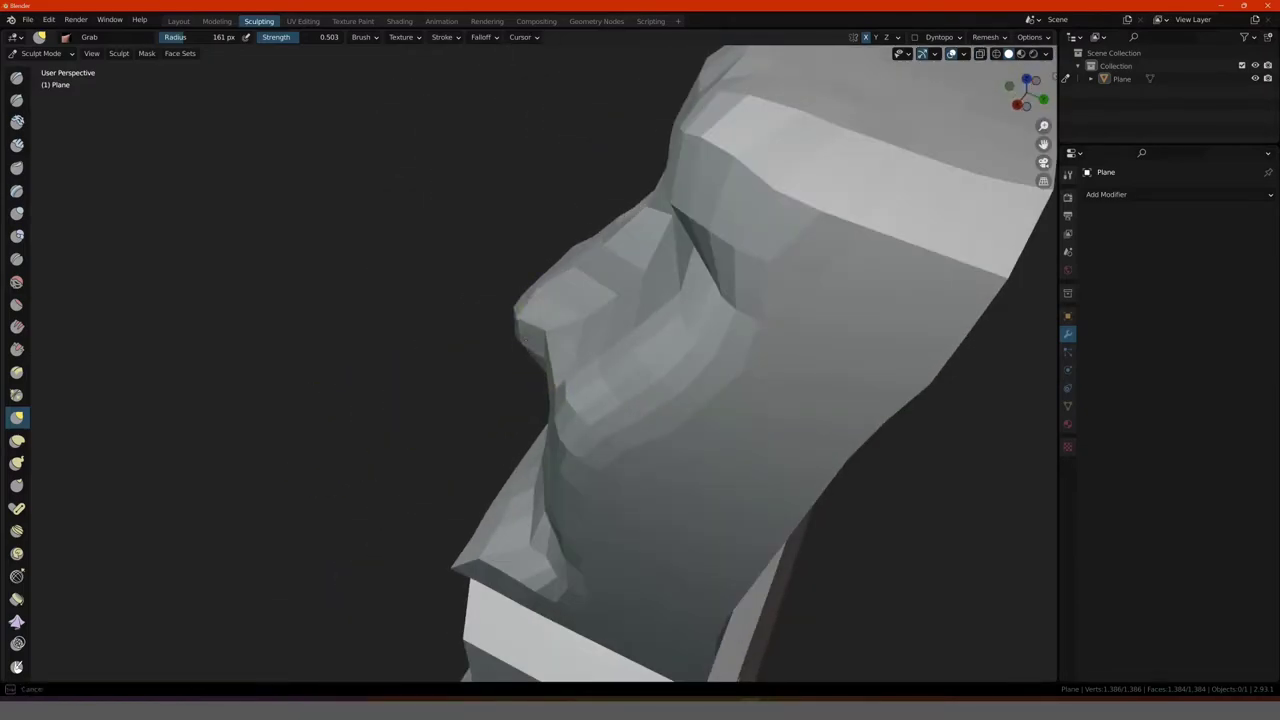
pyautogui.moveTo(477, 360)
pyautogui.mouseDown(button='middle')
pyautogui.moveTo(651, 287)
pyautogui.moveTo(476, 376)
pyautogui.mouseUp(button='middle')
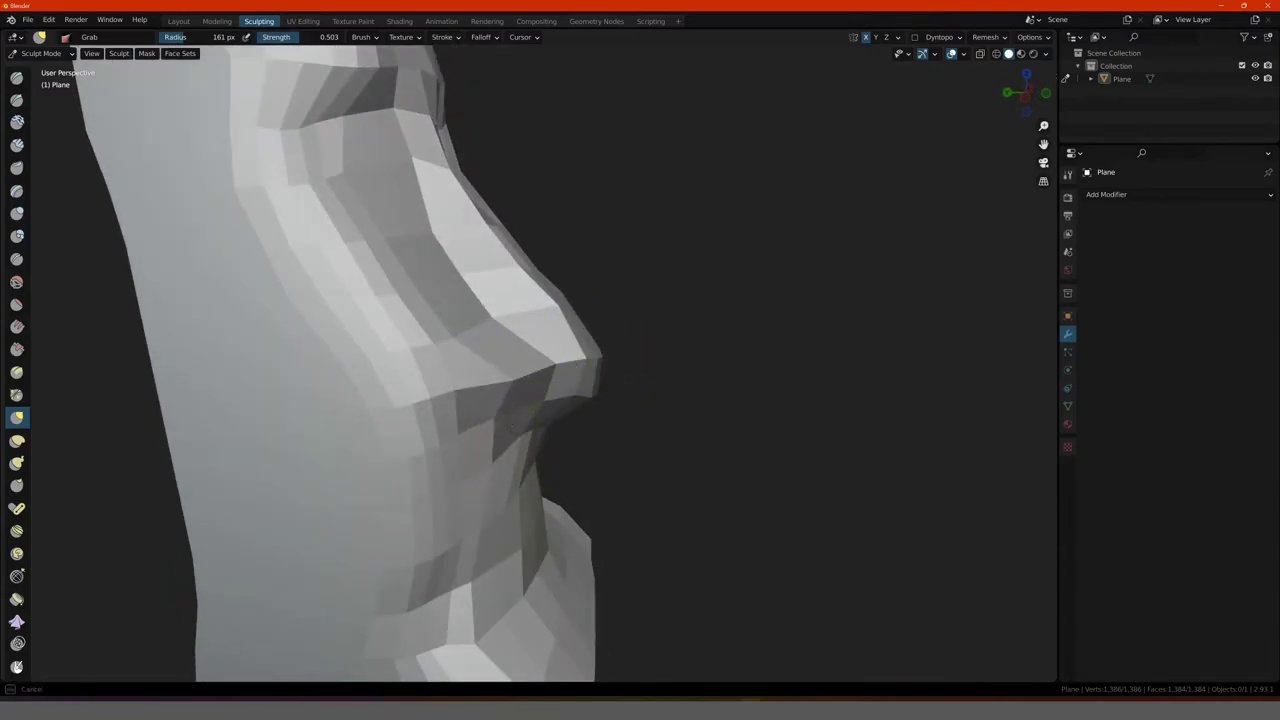
pyautogui.moveTo(507, 414)
pyautogui.mouseDown(button='middle')
pyautogui.moveTo(337, 380)
pyautogui.moveTo(450, 390)
pyautogui.mouseUp(button='middle')
pyautogui.scroll(-4, 337, 380)
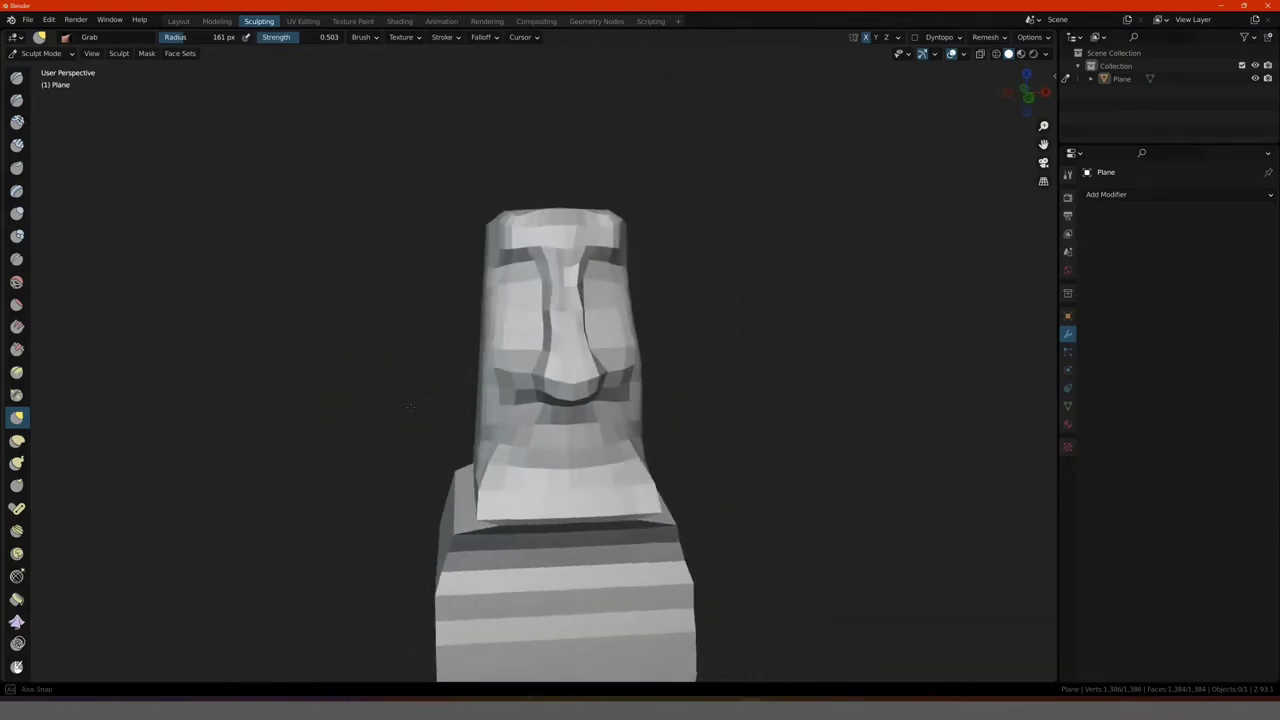
pyautogui.scroll(5, 751, 349)
pyautogui.moveTo(745, 345)
pyautogui.mouseDown()
pyautogui.moveTo(636, 331)
pyautogui.moveTo(656, 348)
pyautogui.mouseUp()
pyautogui.moveTo(656, 348)
pyautogui.mouseDown(button='middle')
pyautogui.moveTo(676, 386)
pyautogui.moveTo(641, 330)
pyautogui.mouseUp(button='middle')
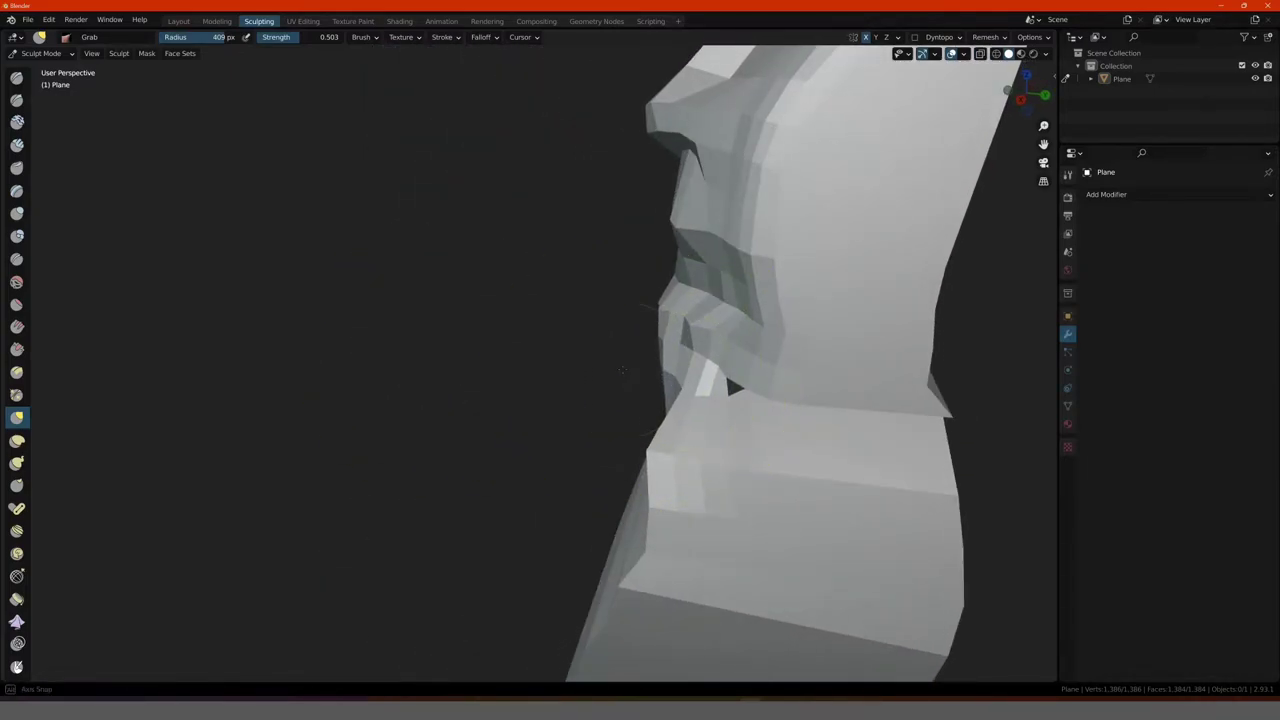
# Step: Reshape the lips and chin along with the upper neck
pyautogui.moveTo(641, 330)
pyautogui.mouseDown()
pyautogui.moveTo(605, 370)
pyautogui.moveTo(668, 368)
pyautogui.moveTo(617, 400)
pyautogui.mouseUp()
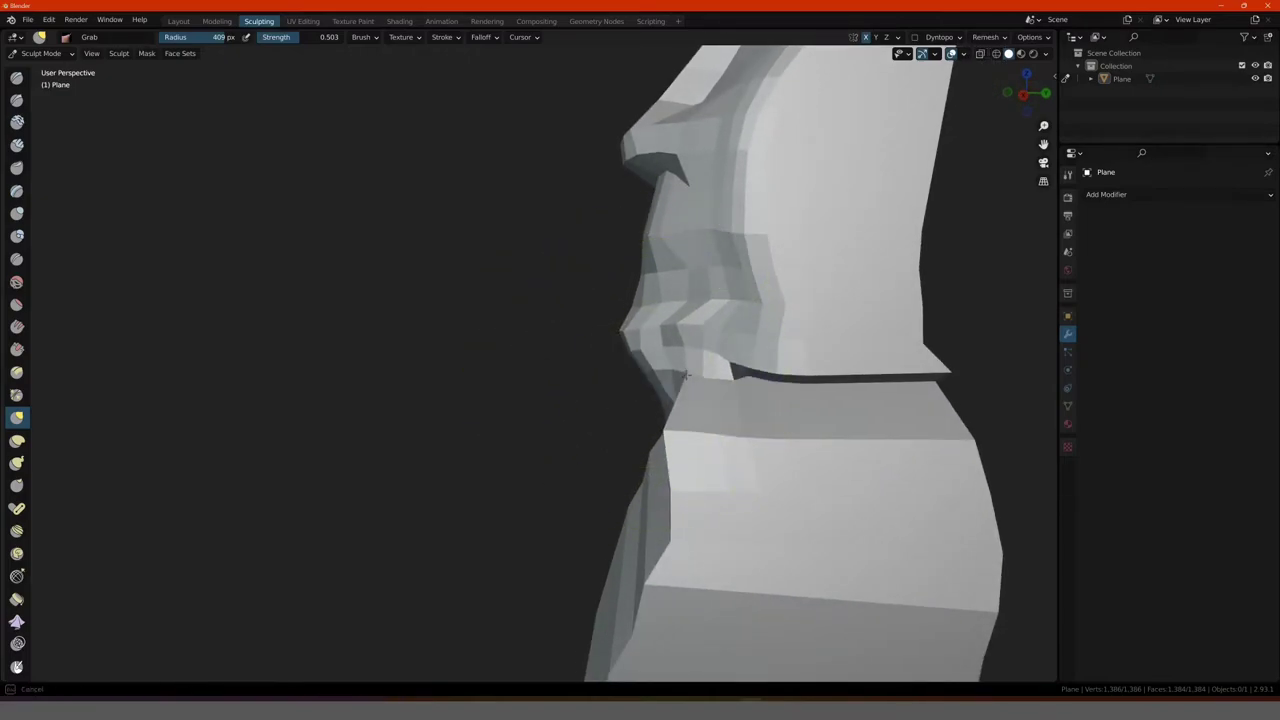
pyautogui.moveTo(617, 400)
pyautogui.mouseDown(button='middle')
pyautogui.moveTo(731, 414)
pyautogui.moveTo(591, 413)
pyautogui.mouseUp(button='middle')
pyautogui.scroll(-6, 731, 414)
pyautogui.scroll(3, 591, 413)
pyautogui.moveTo(591, 413)
pyautogui.mouseDown()
pyautogui.moveTo(668, 402)
pyautogui.moveTo(657, 414)
pyautogui.mouseUp()
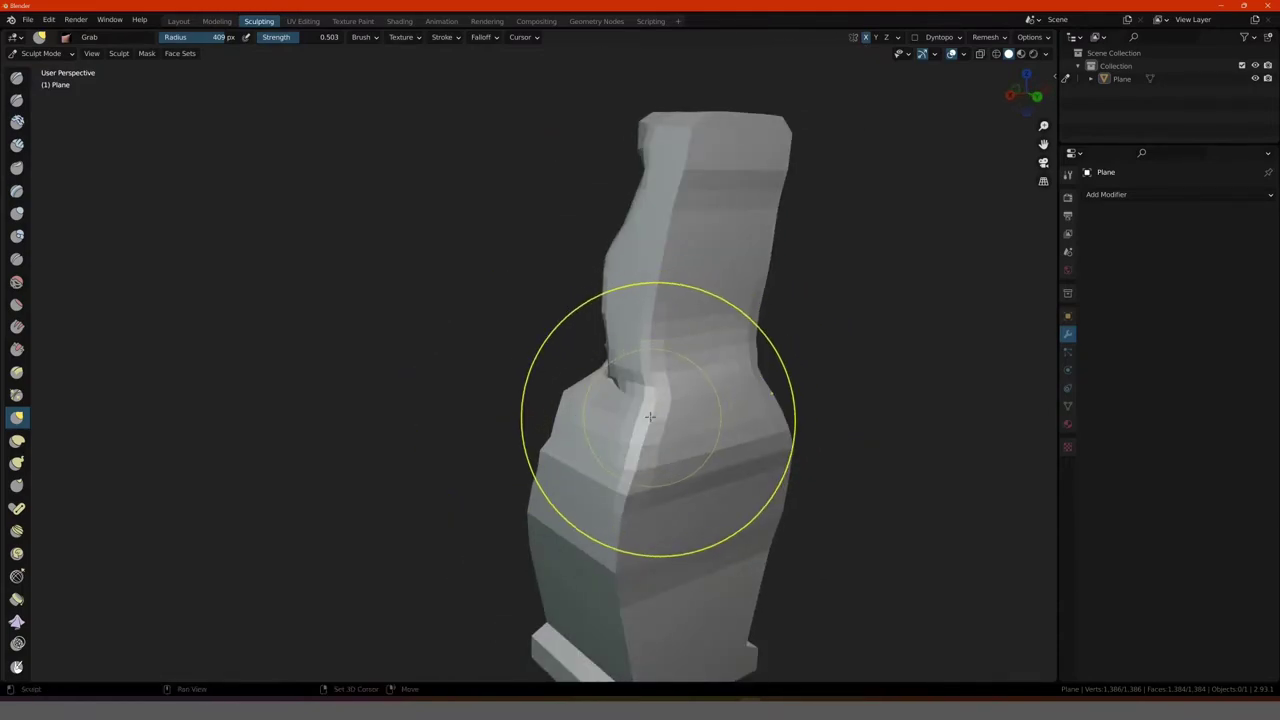
pyautogui.moveTo(657, 414)
pyautogui.mouseDown(button='middle')
pyautogui.moveTo(613, 422)
pyautogui.moveTo(880, 400)
pyautogui.moveTo(644, 397)
pyautogui.mouseUp(button='middle')
pyautogui.moveTo(644, 397); pyautogui.dragTo(571, 400)
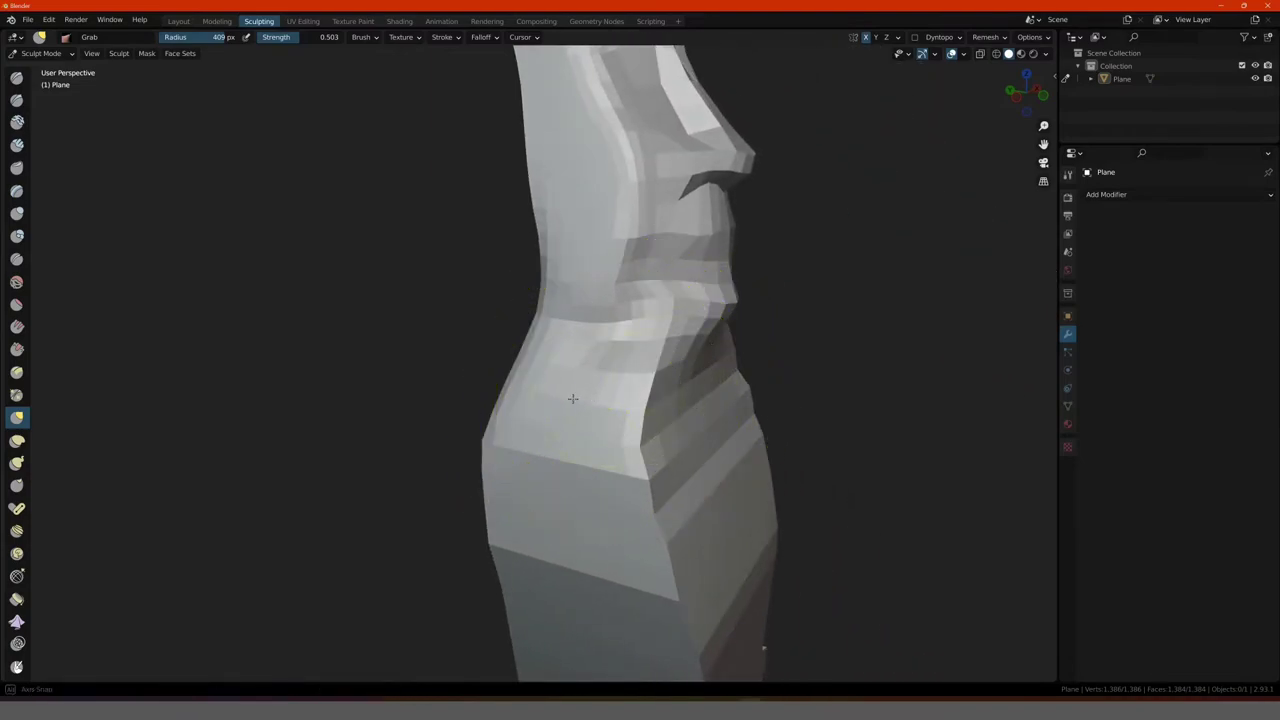
pyautogui.moveTo(571, 400); pyautogui.dragTo(840, 375, button='middle')
# Step: Deform and smooth the neck so it flows into the body
pyautogui.moveTo(840, 375)
pyautogui.mouseDown()
pyautogui.moveTo(871, 380)
pyautogui.moveTo(800, 386)
pyautogui.mouseUp()
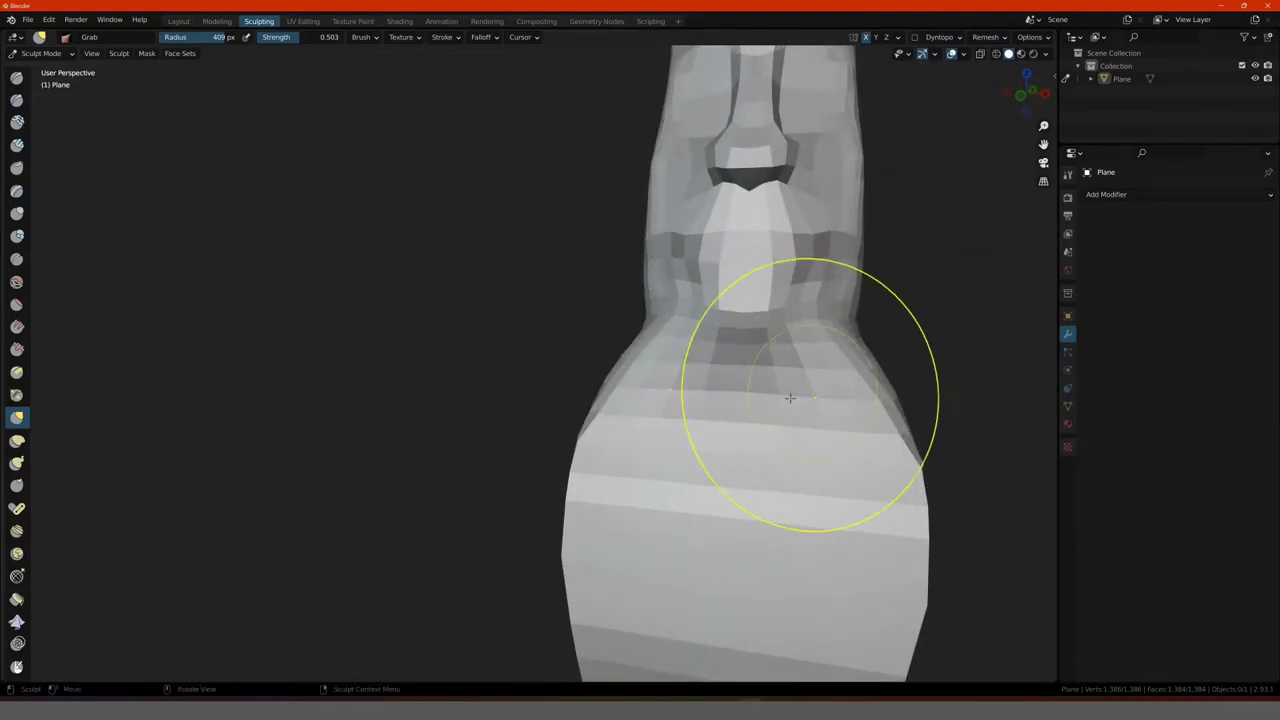
pyautogui.moveTo(800, 386); pyautogui.dragTo(909, 332, button='middle')
pyautogui.moveTo(909, 332); pyautogui.dragTo(877, 343)
pyautogui.moveTo(877, 343)
pyautogui.keyDown('shift'); pyautogui.mouseDown(button='middle')
pyautogui.moveTo(680, 377)
pyautogui.moveTo(703, 266)
pyautogui.mouseUp(button='middle'); pyautogui.keyUp('shift')
pyautogui.moveTo(703, 266); pyautogui.dragTo(679, 244)
# Step: In front orthographic view, shrink the Grab radius to 164 px and widen the jaw on both sides
pyautogui.press('KP_1')
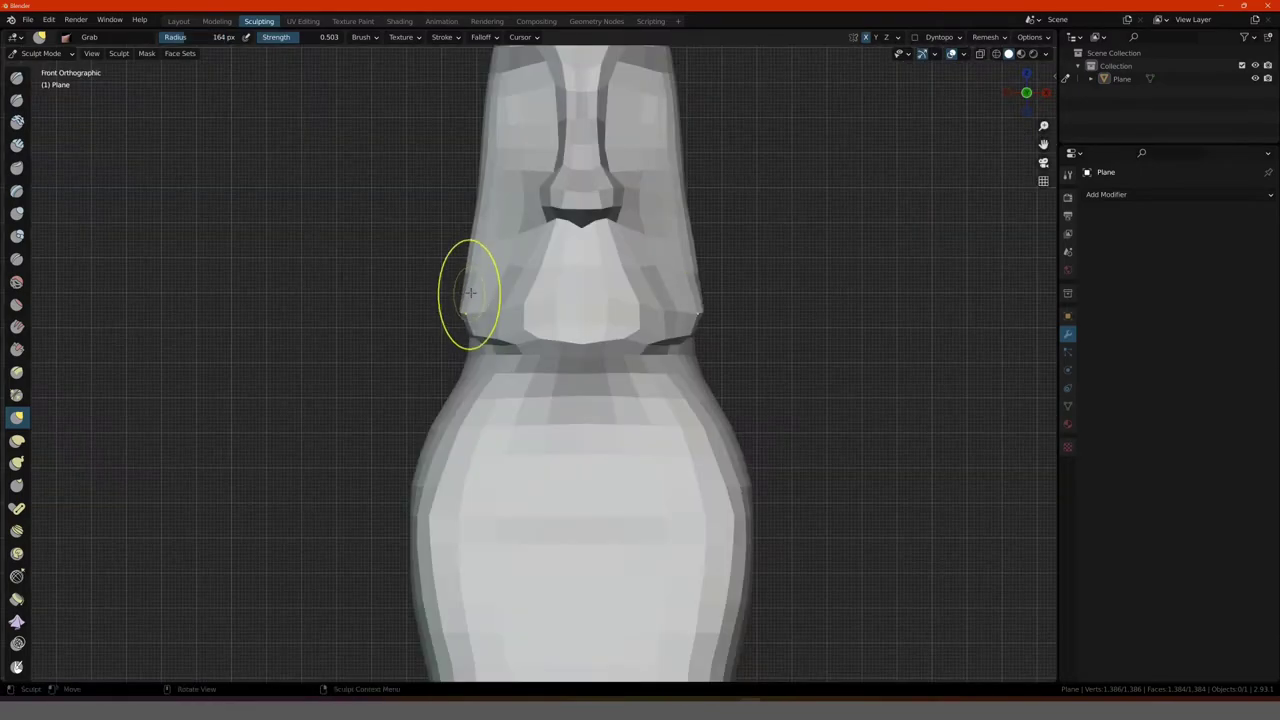
pyautogui.keyDown('shift'); pyautogui.moveTo(466, 286); pyautogui.dragTo(404, 305, button='middle'); pyautogui.keyUp('shift')
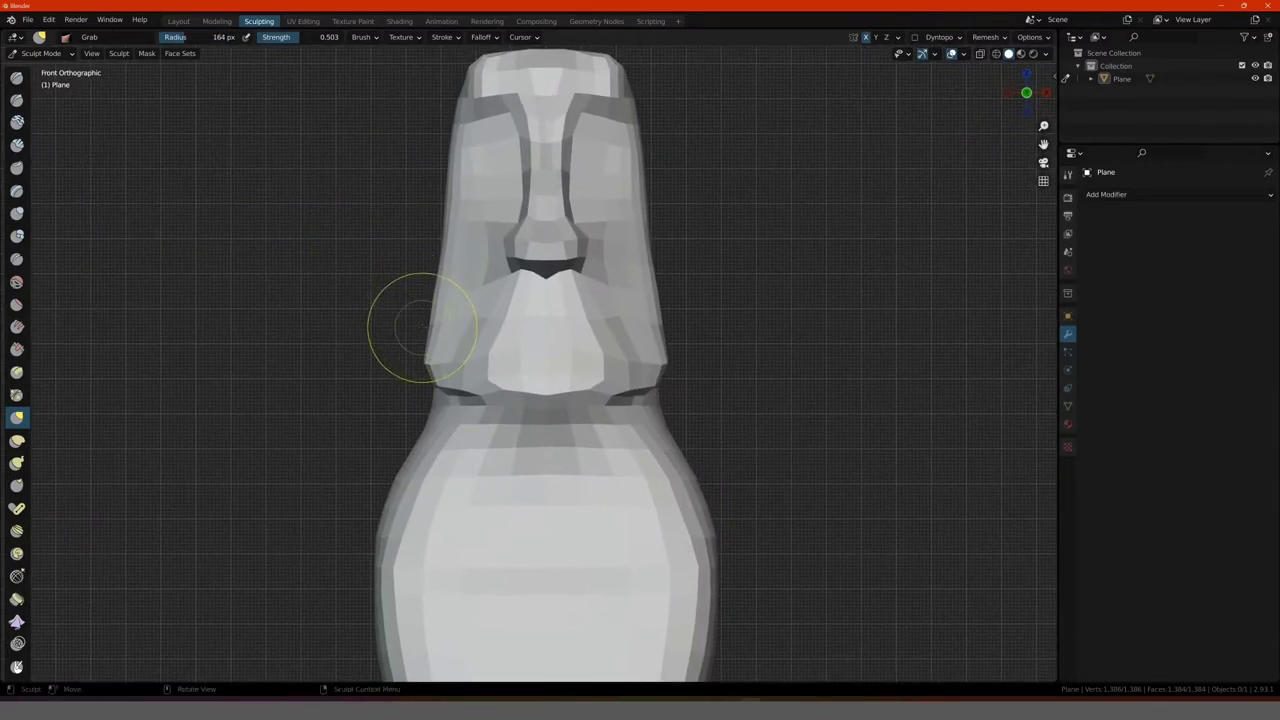
pyautogui.moveTo(428, 330); pyautogui.dragTo(440, 342)
pyautogui.moveTo(492, 377); pyautogui.dragTo(490, 394)
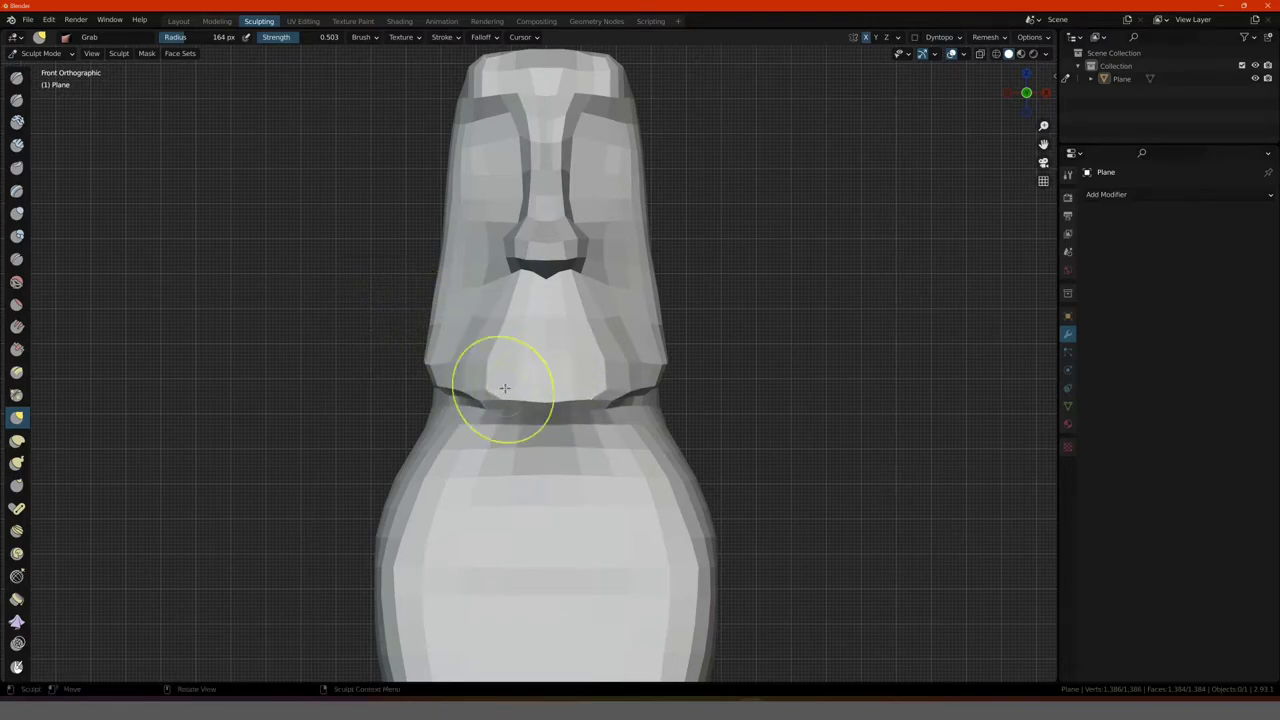
pyautogui.moveTo(434, 386); pyautogui.dragTo(420, 350)
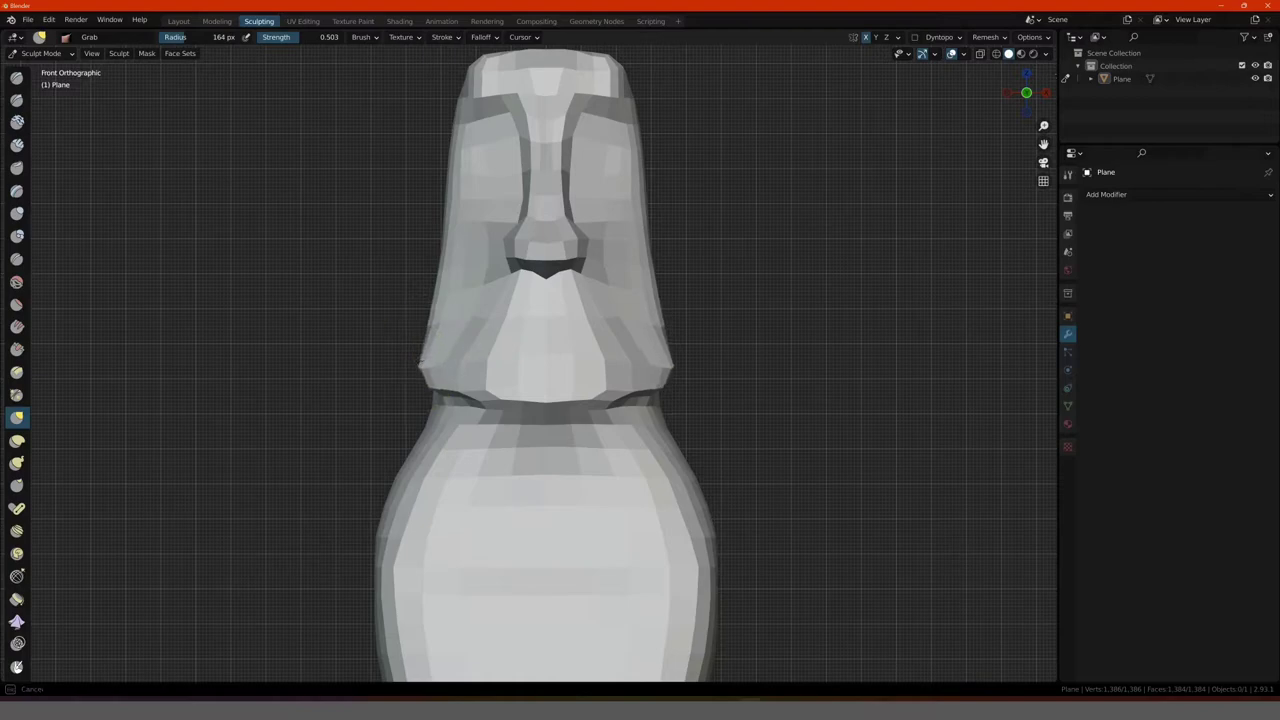
# Step: Deepen the crease beneath the cheek from a side angle
pyautogui.moveTo(400, 323); pyautogui.dragTo(534, 491, button='middle')
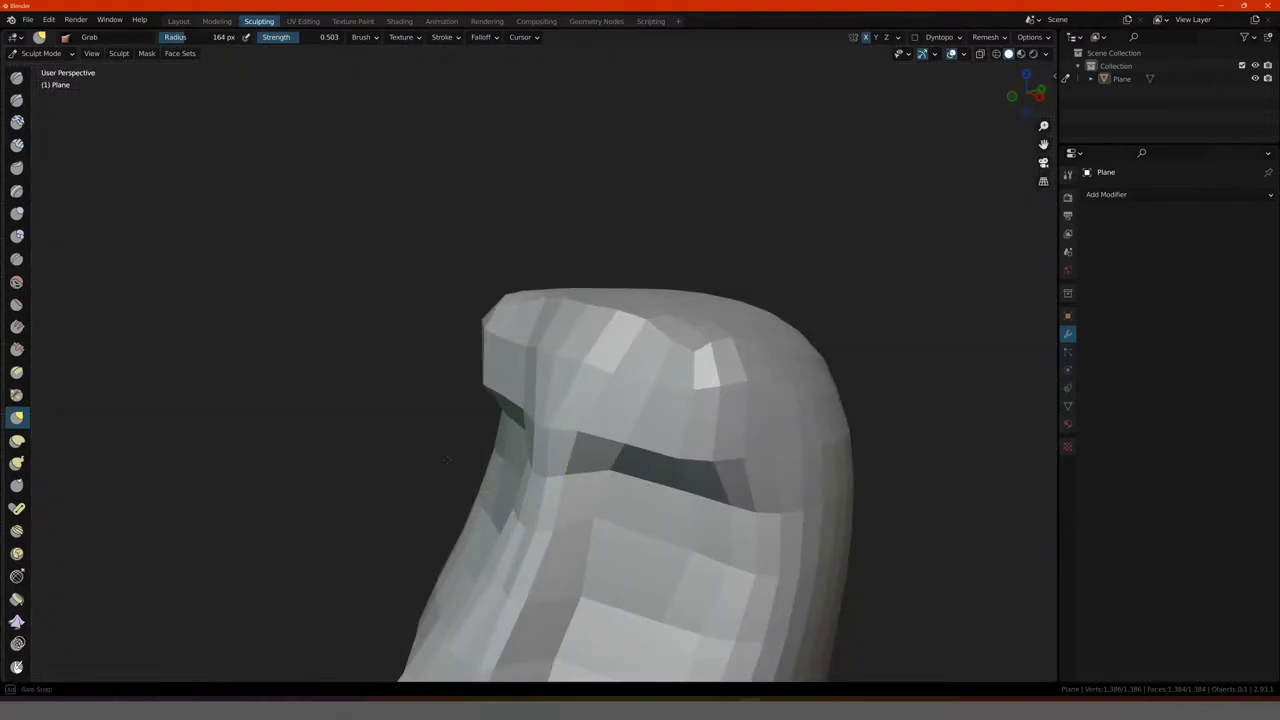
pyautogui.moveTo(447, 459); pyautogui.dragTo(529, 471, button='middle')
pyautogui.moveTo(529, 471)
pyautogui.mouseDown()
pyautogui.moveTo(575, 465)
pyautogui.moveTo(547, 397)
pyautogui.moveTo(592, 440)
pyautogui.moveTo(695, 479)
pyautogui.mouseUp()
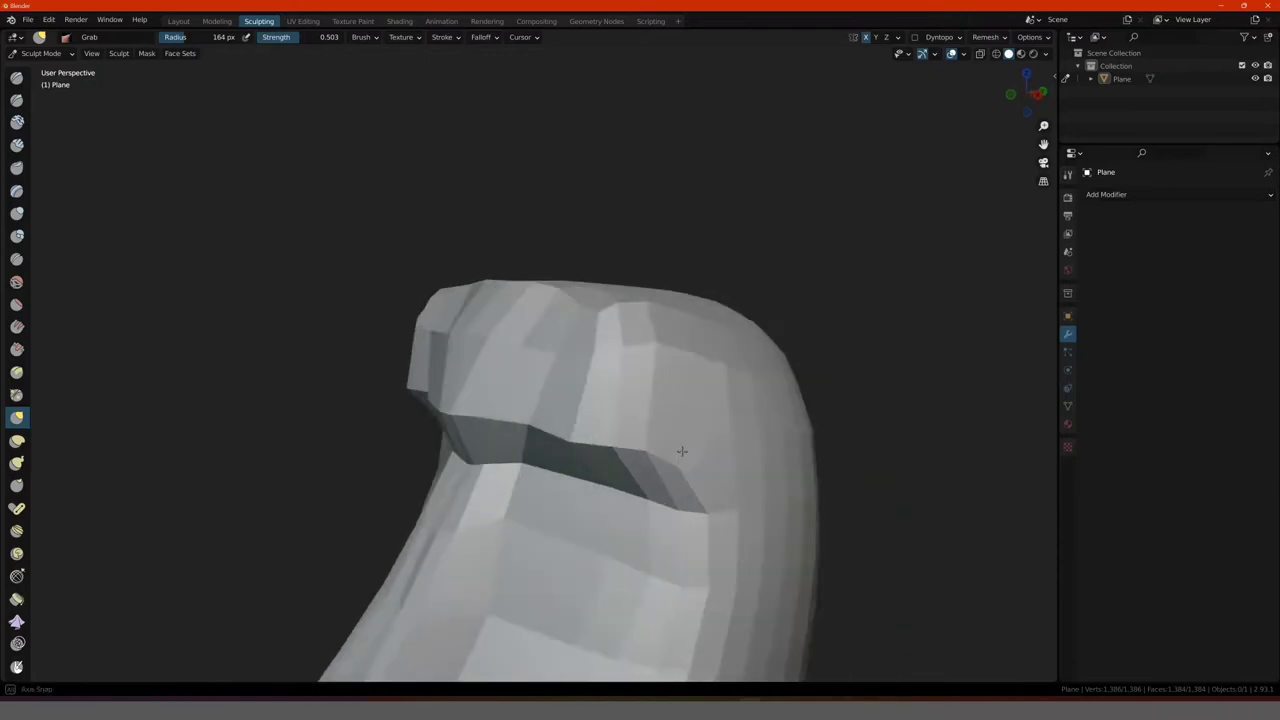
pyautogui.moveTo(531, 338)
pyautogui.mouseDown(button='middle')
pyautogui.moveTo(272, 340)
pyautogui.moveTo(420, 322)
pyautogui.moveTo(354, 344)
pyautogui.mouseUp(button='middle')
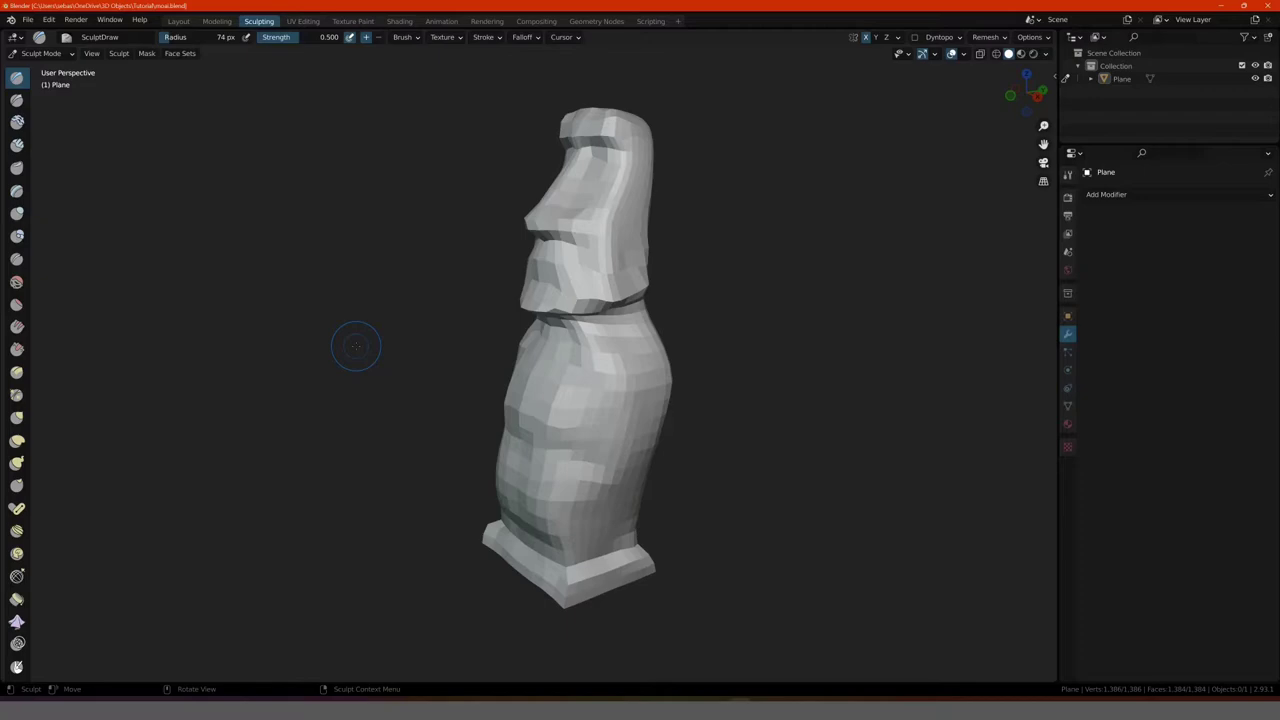
pyautogui.moveTo(350, 350)
pyautogui.mouseDown(button='middle')
pyautogui.moveTo(551, 345)
pyautogui.moveTo(351, 352)
pyautogui.mouseUp(button='middle')
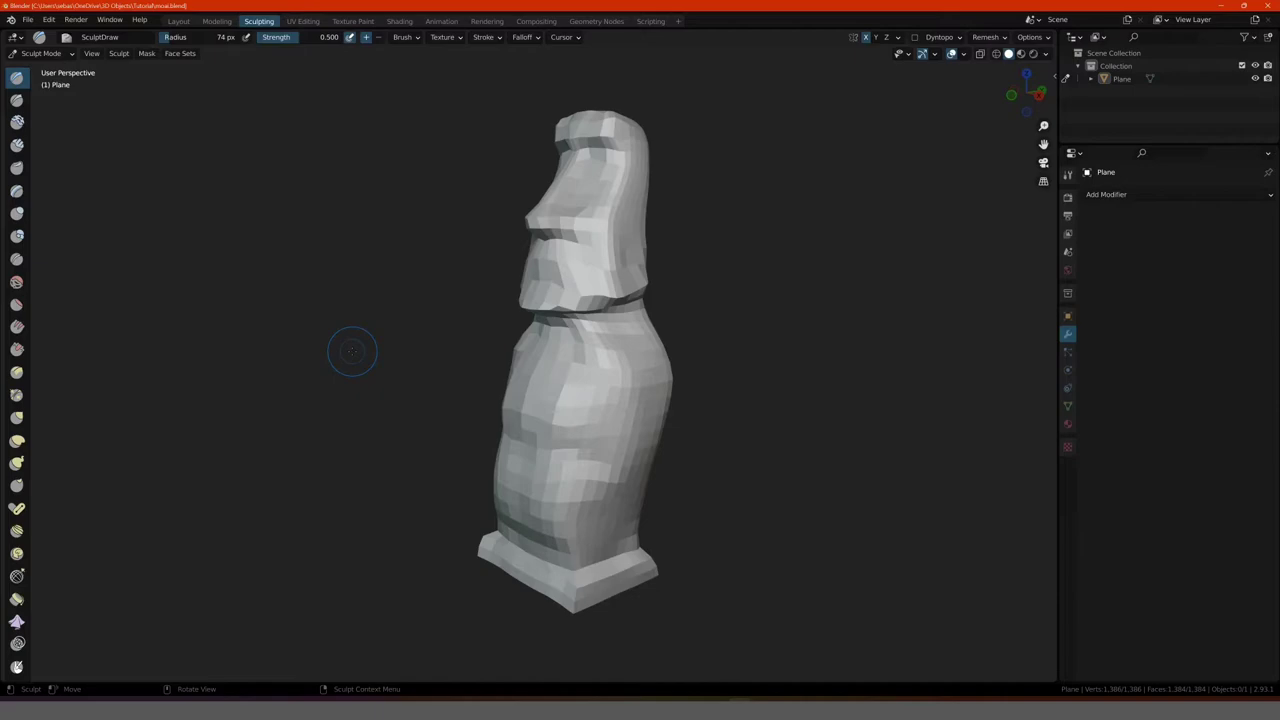
pyautogui.moveTo(352, 351)
pyautogui.mouseDown(button='middle')
pyautogui.moveTo(317, 355)
pyautogui.moveTo(343, 386)
pyautogui.mouseUp(button='middle')
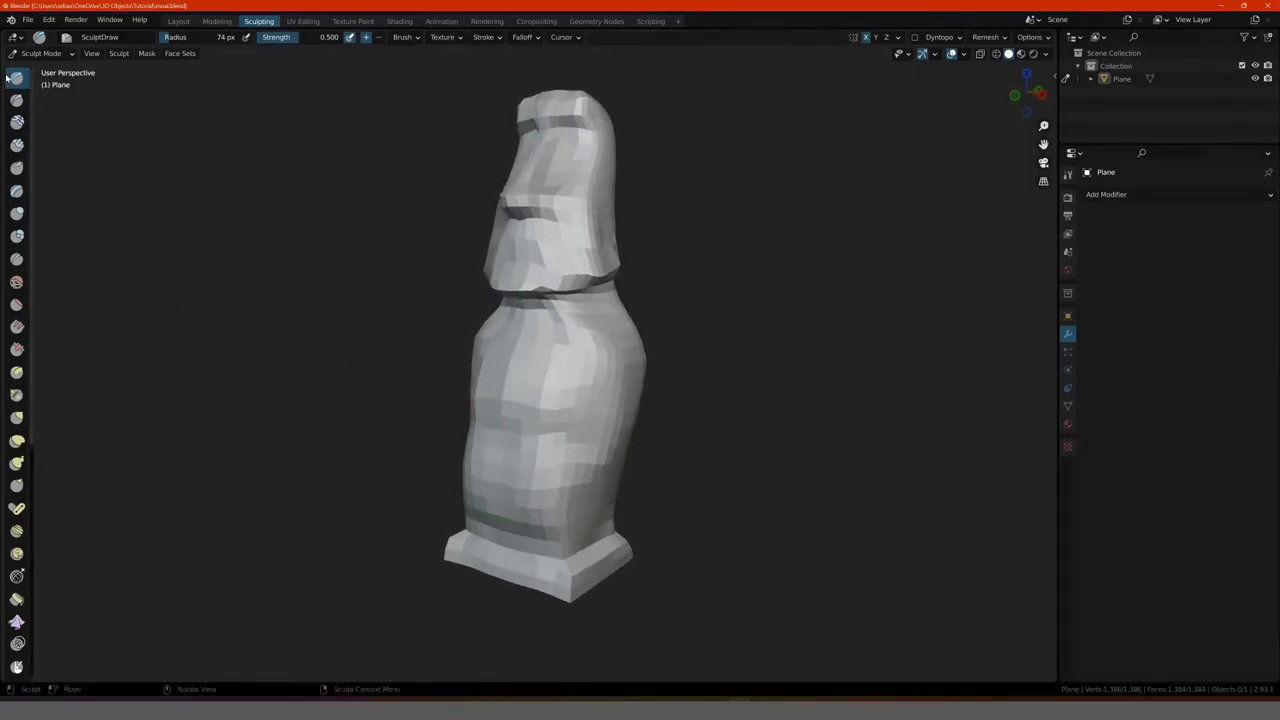
pyautogui.moveTo(584, 331); pyautogui.dragTo(537, 477)
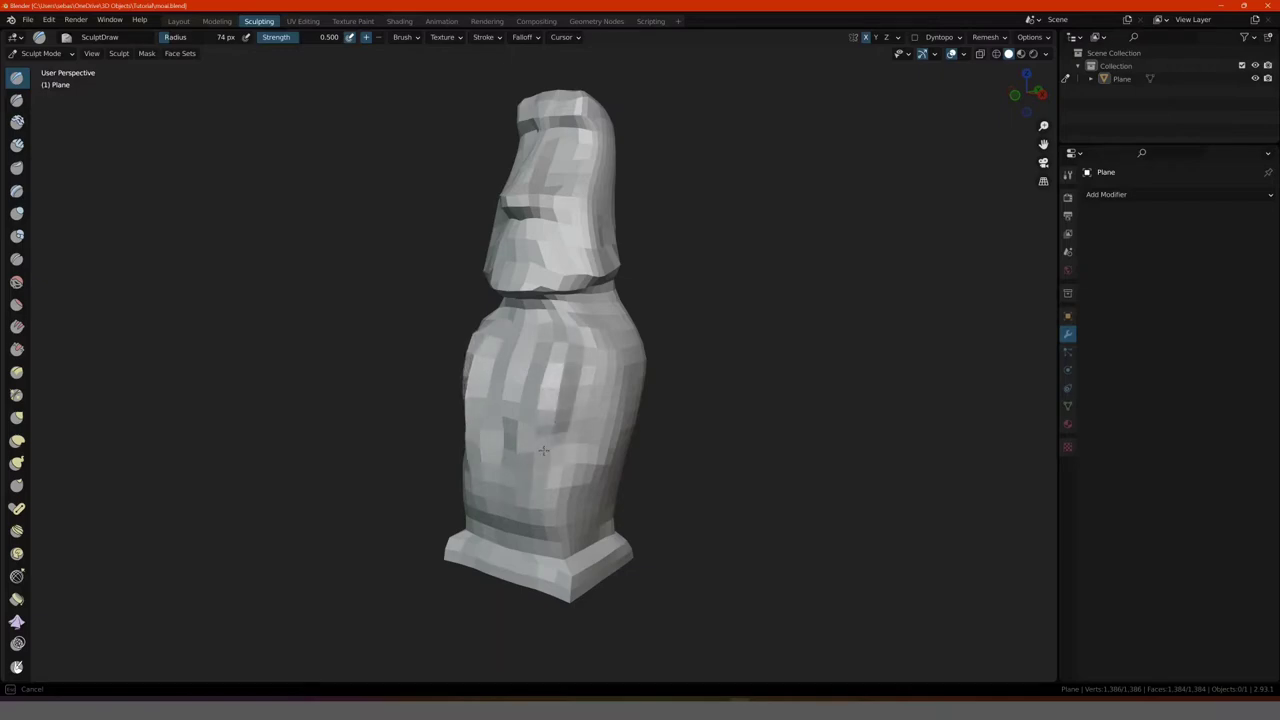
pyautogui.moveTo(542, 413); pyautogui.dragTo(538, 440)
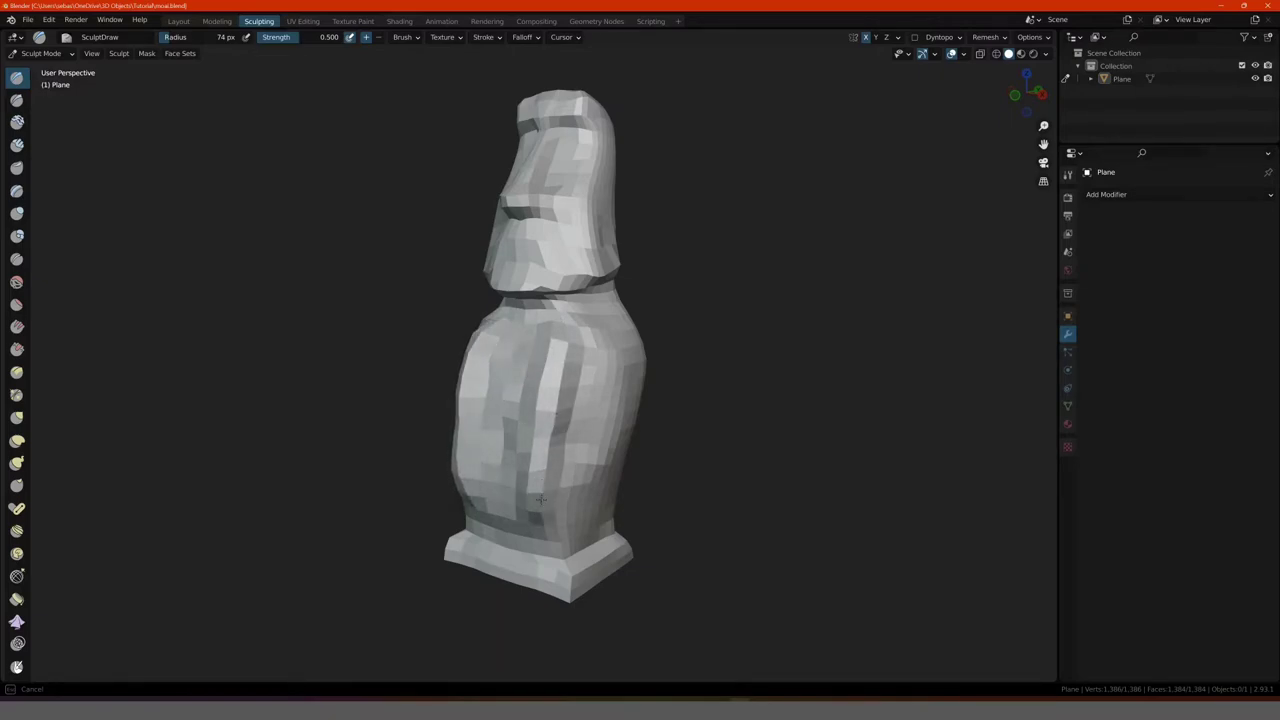
pyautogui.moveTo(357, 380)
pyautogui.mouseDown(button='middle')
pyautogui.moveTo(277, 497)
pyautogui.moveTo(560, 400)
pyautogui.mouseUp(button='middle')
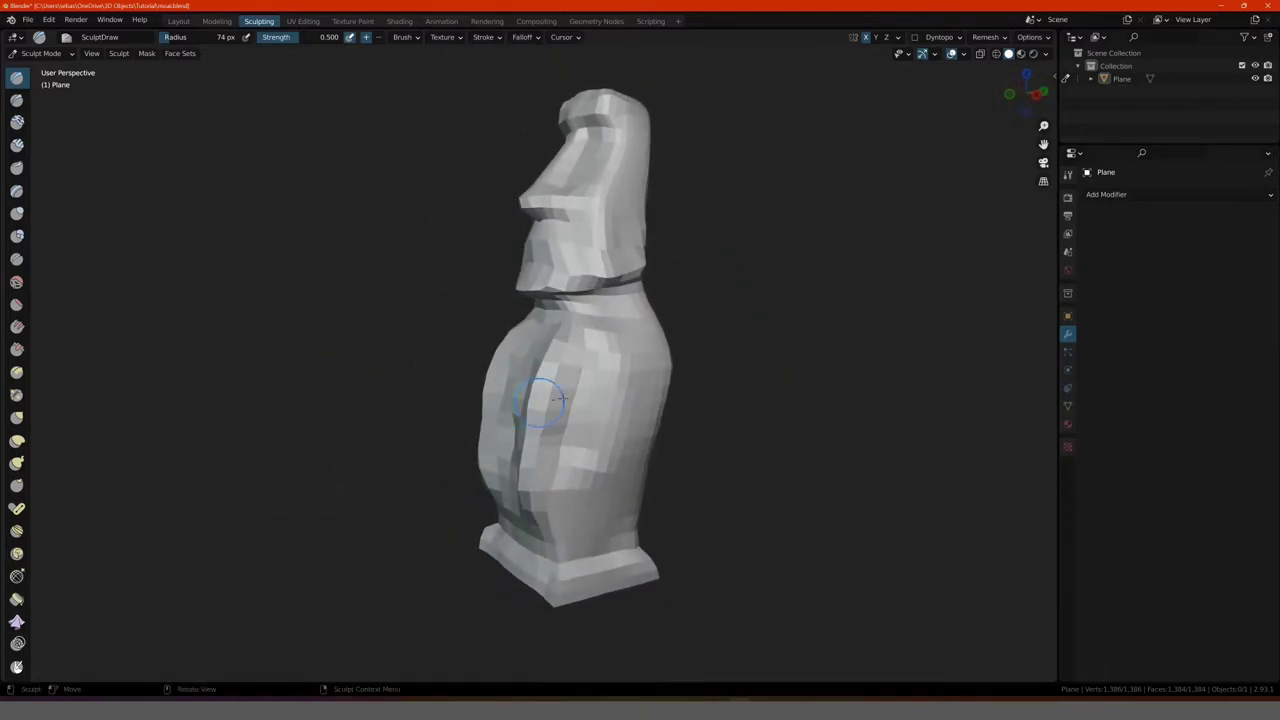
pyautogui.moveTo(625, 383); pyautogui.dragTo(611, 379)
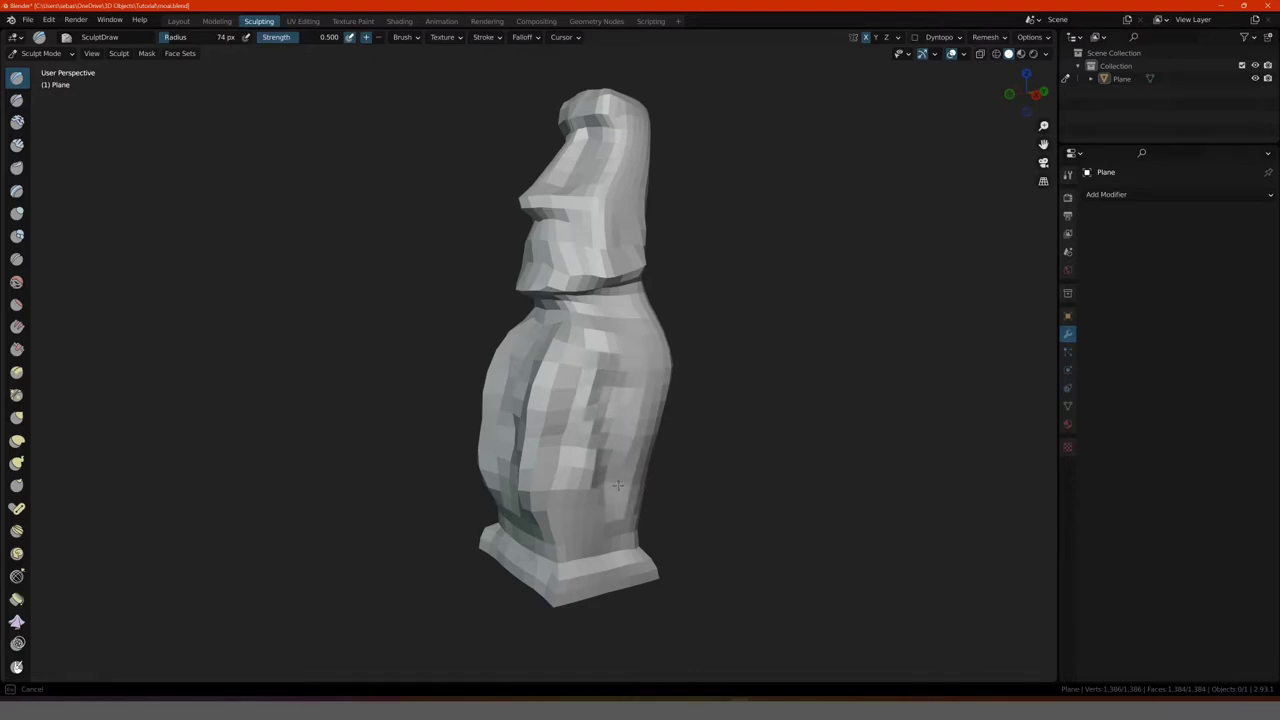
pyautogui.moveTo(617, 485)
pyautogui.mouseDown(button='middle')
pyautogui.moveTo(398, 476)
pyautogui.moveTo(478, 272)
pyautogui.moveTo(566, 373)
pyautogui.mouseUp(button='middle')
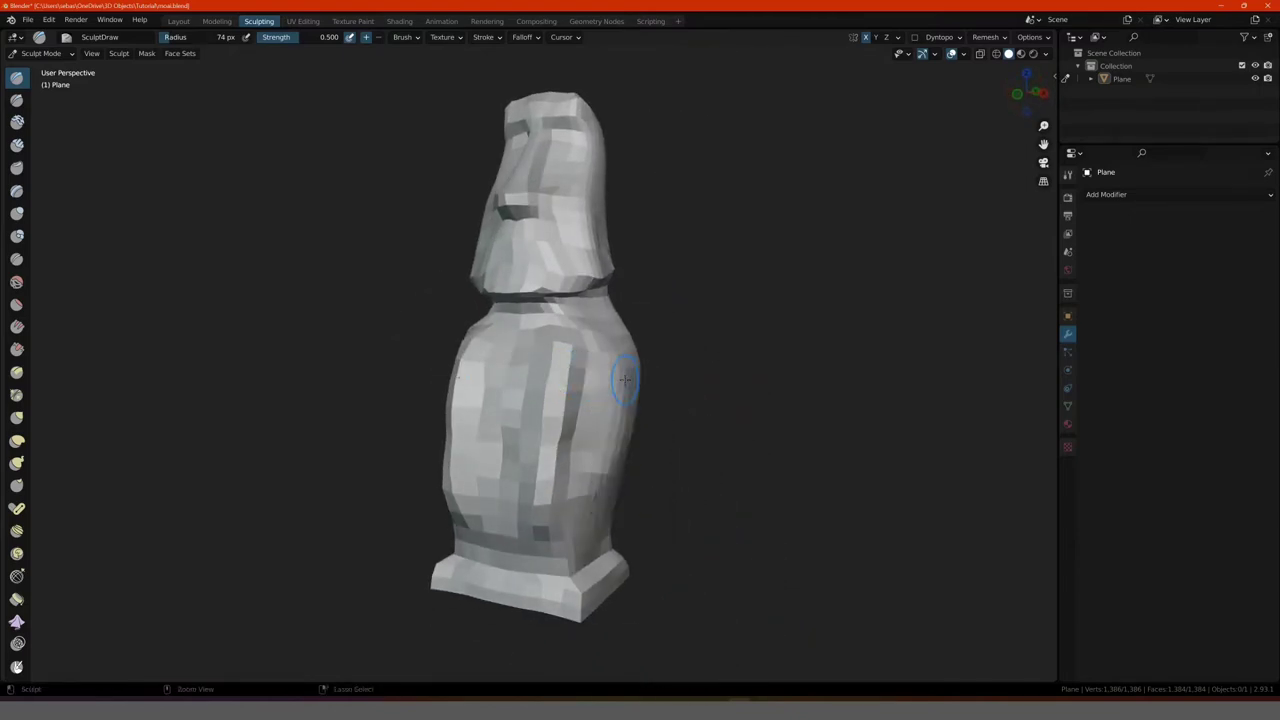
pyautogui.hotkey('ctrl', 'z')
pyautogui.hotkey('ctrl', 'z')
pyautogui.hotkey('ctrl', 'z')
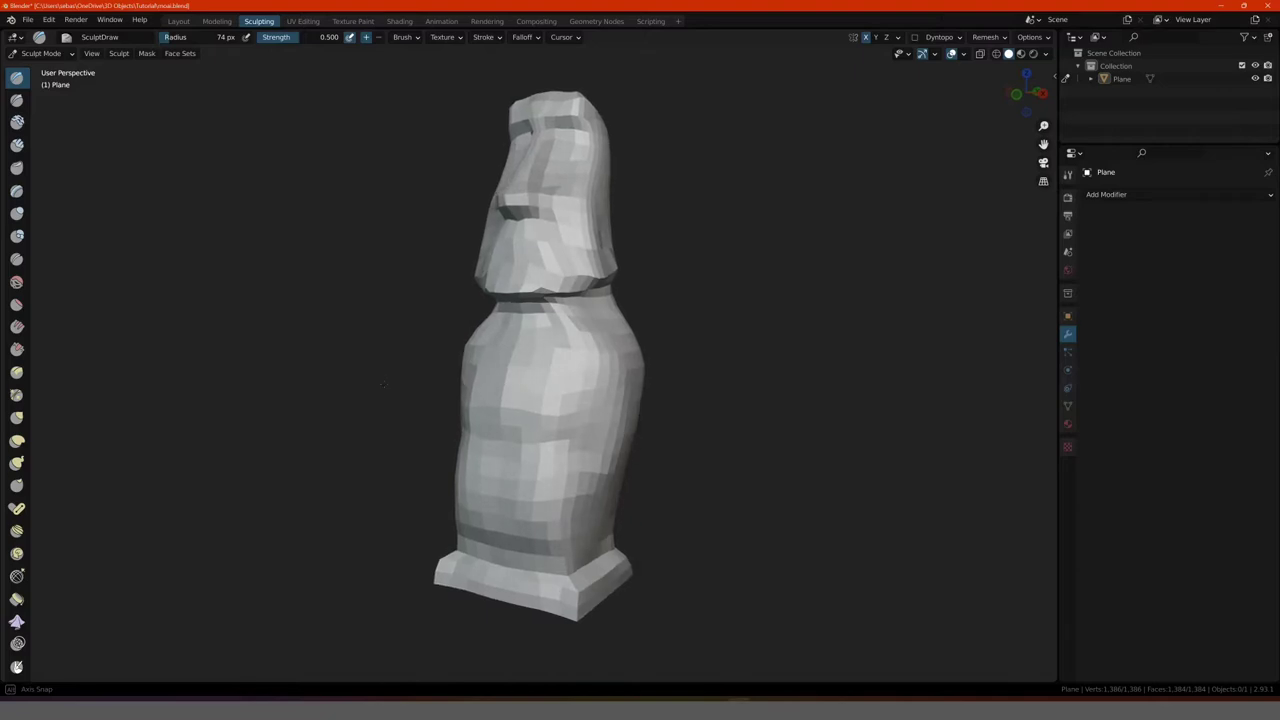
pyautogui.hotkey('ctrl', 'z')
# Step: Sculpt a raised ridge and a carved groove down the statue's left body side
pyautogui.moveTo(374, 391); pyautogui.dragTo(370, 385, button='middle')
pyautogui.hotkey('ctrl', 'z')
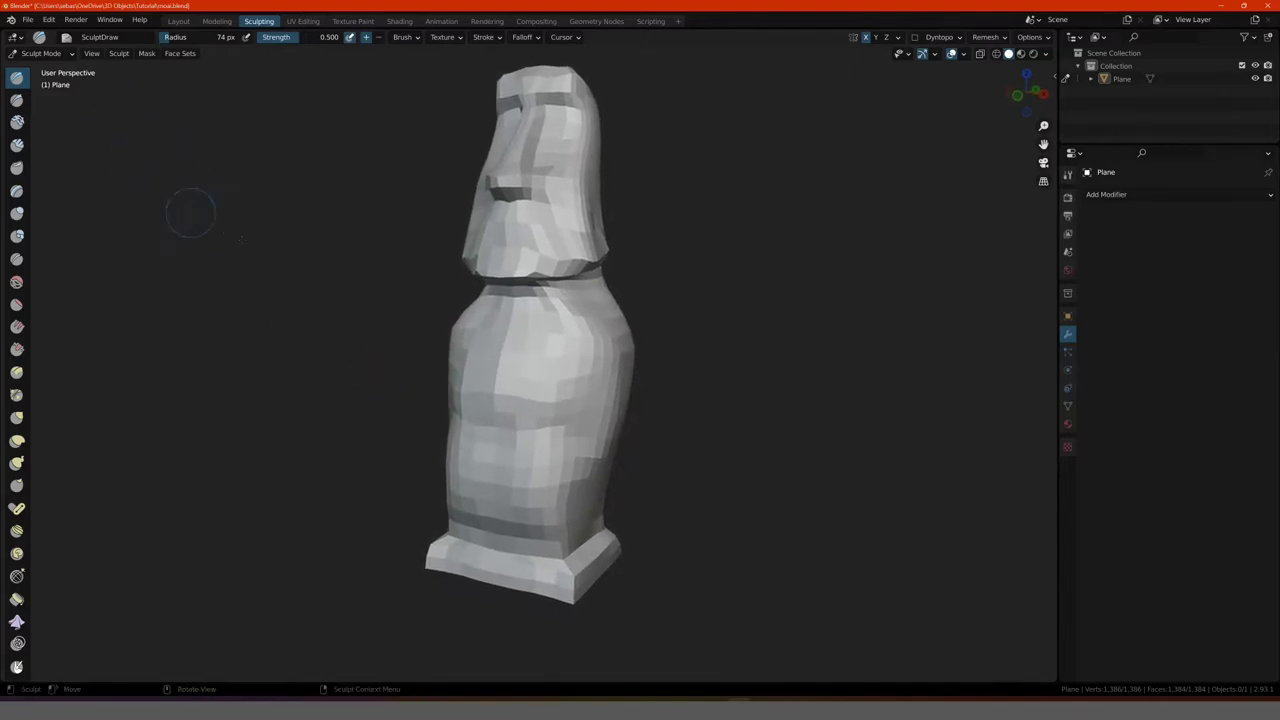
pyautogui.scroll(2, 300, 288)
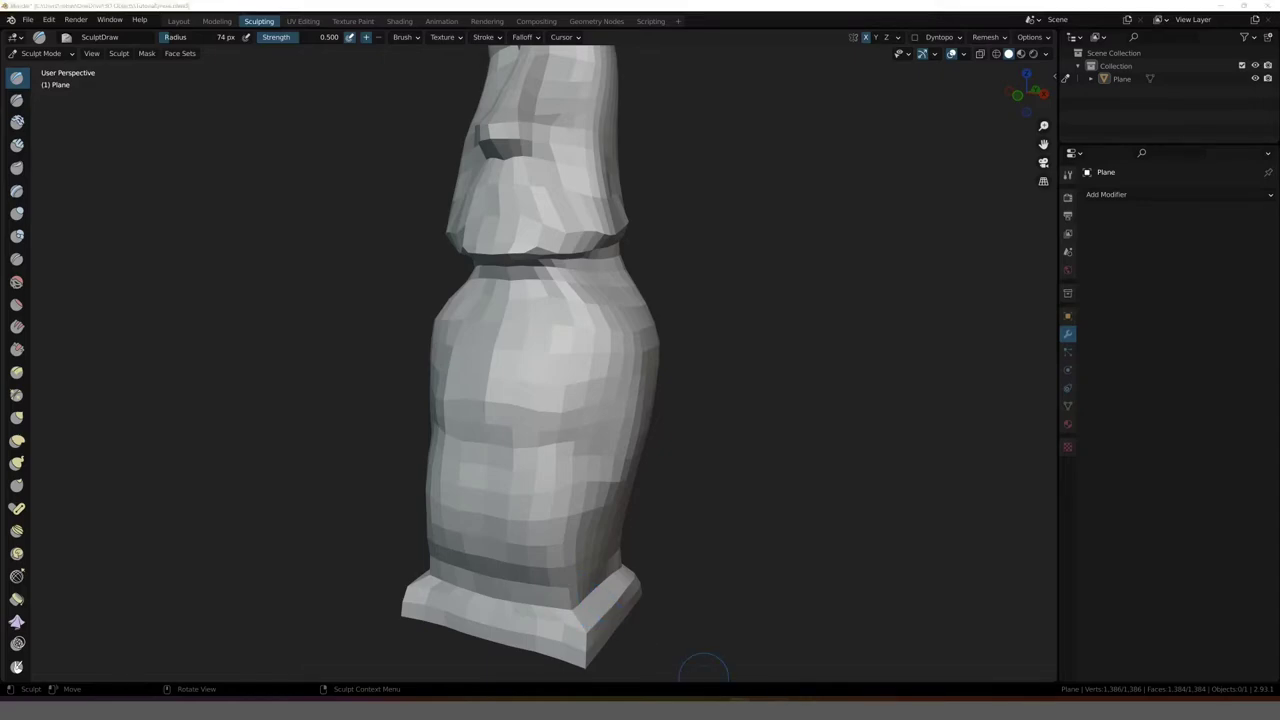
pyautogui.moveTo(326, 387); pyautogui.dragTo(482, 413, button='middle')
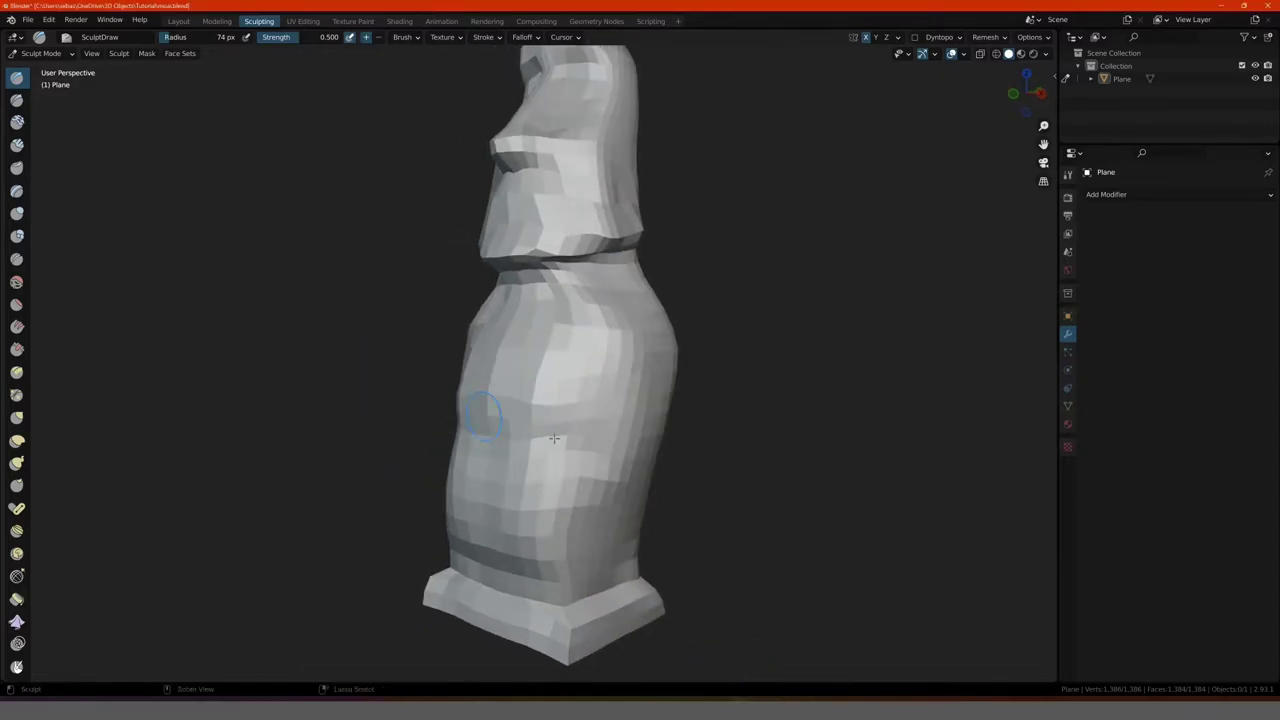
pyautogui.moveTo(614, 394); pyautogui.dragTo(600, 496)
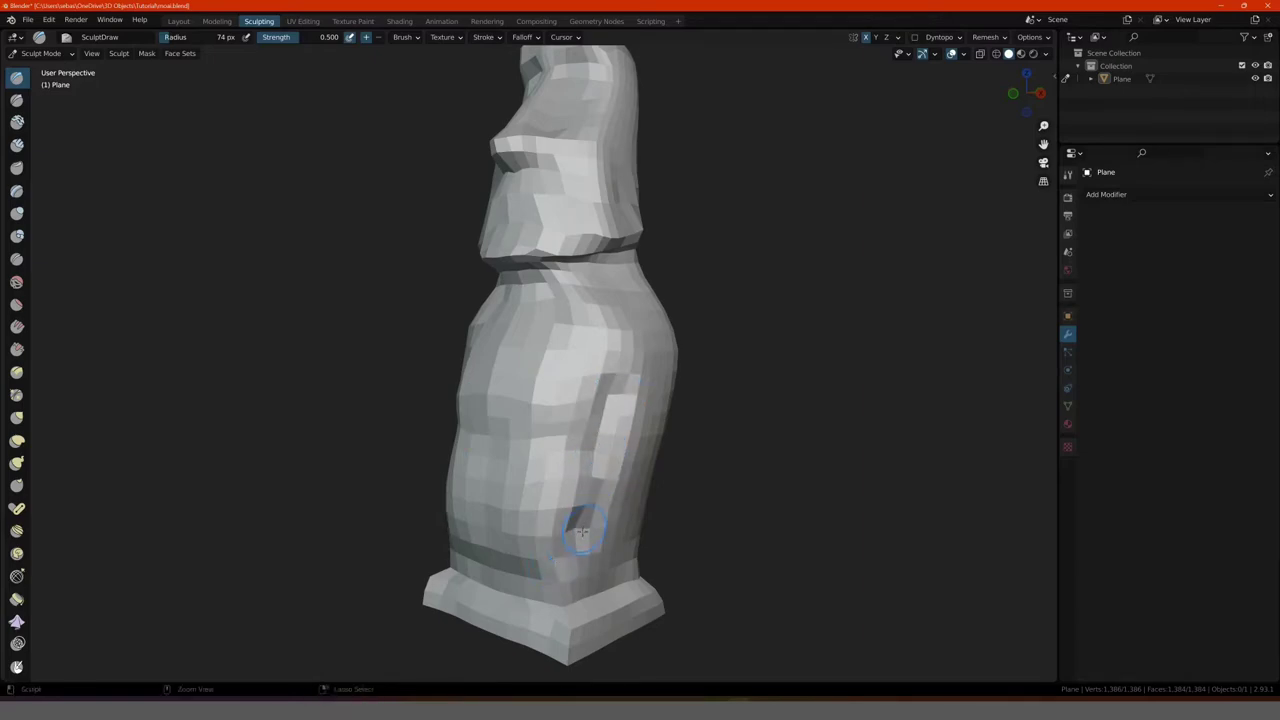
pyautogui.moveTo(586, 529)
pyautogui.keyDown('ctrl'); pyautogui.mouseDown()
pyautogui.moveTo(557, 549)
pyautogui.moveTo(618, 380)
pyautogui.mouseUp(); pyautogui.keyUp('ctrl')
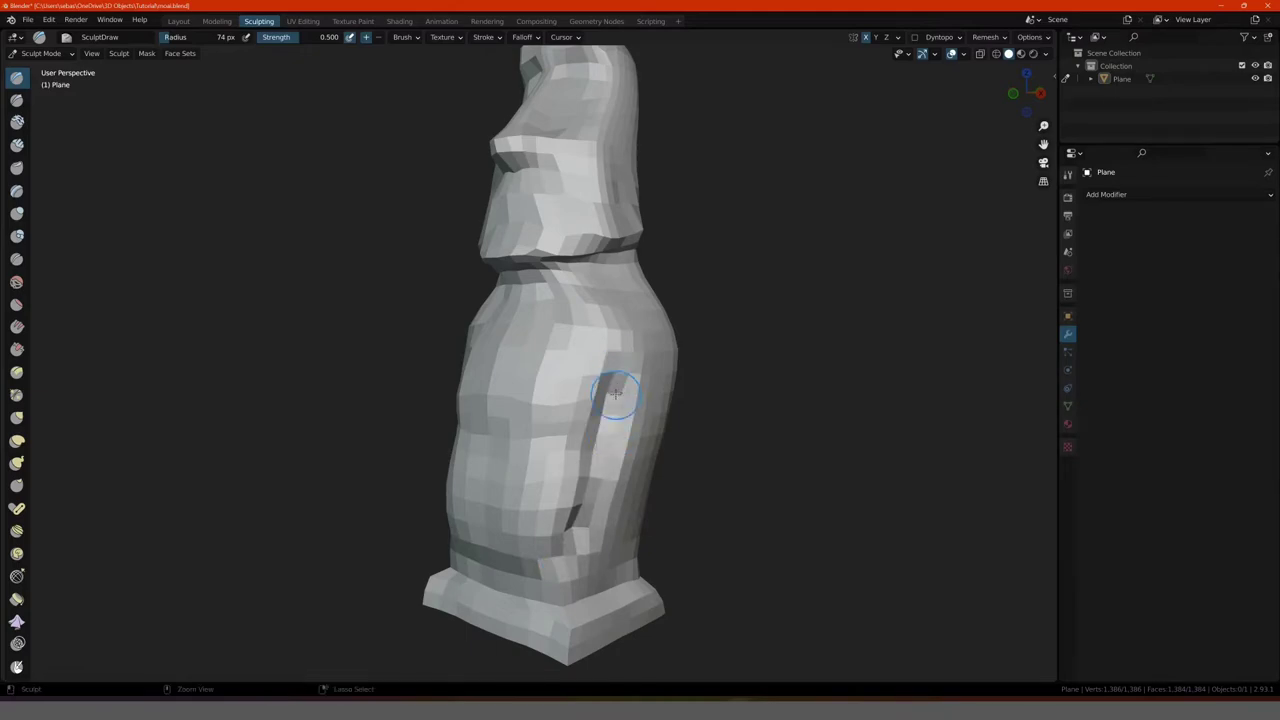
# Step: Add arm shaping along both lower body sides and orbit to inspect the arms
pyautogui.moveTo(618, 380)
pyautogui.mouseDown(button='middle')
pyautogui.moveTo(640, 390)
pyautogui.moveTo(409, 423)
pyautogui.moveTo(460, 420)
pyautogui.moveTo(538, 450)
pyautogui.mouseUp(button='middle')
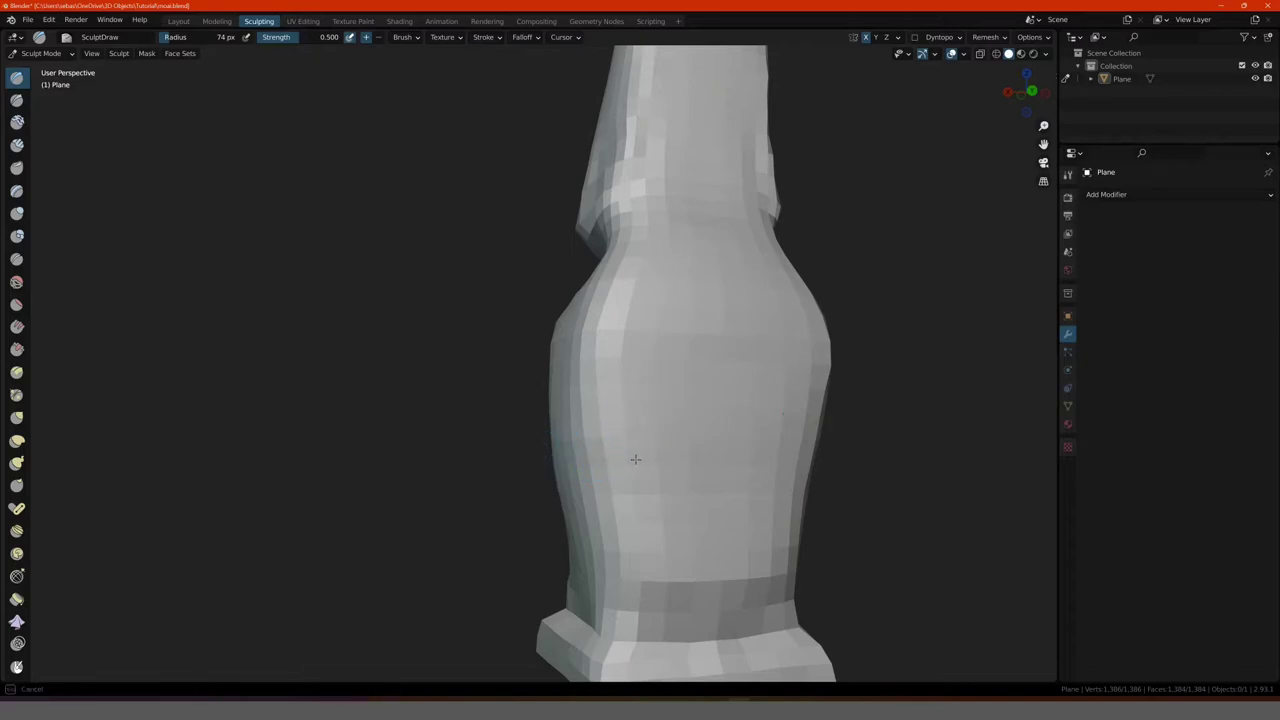
pyautogui.moveTo(634, 470); pyautogui.dragTo(636, 489)
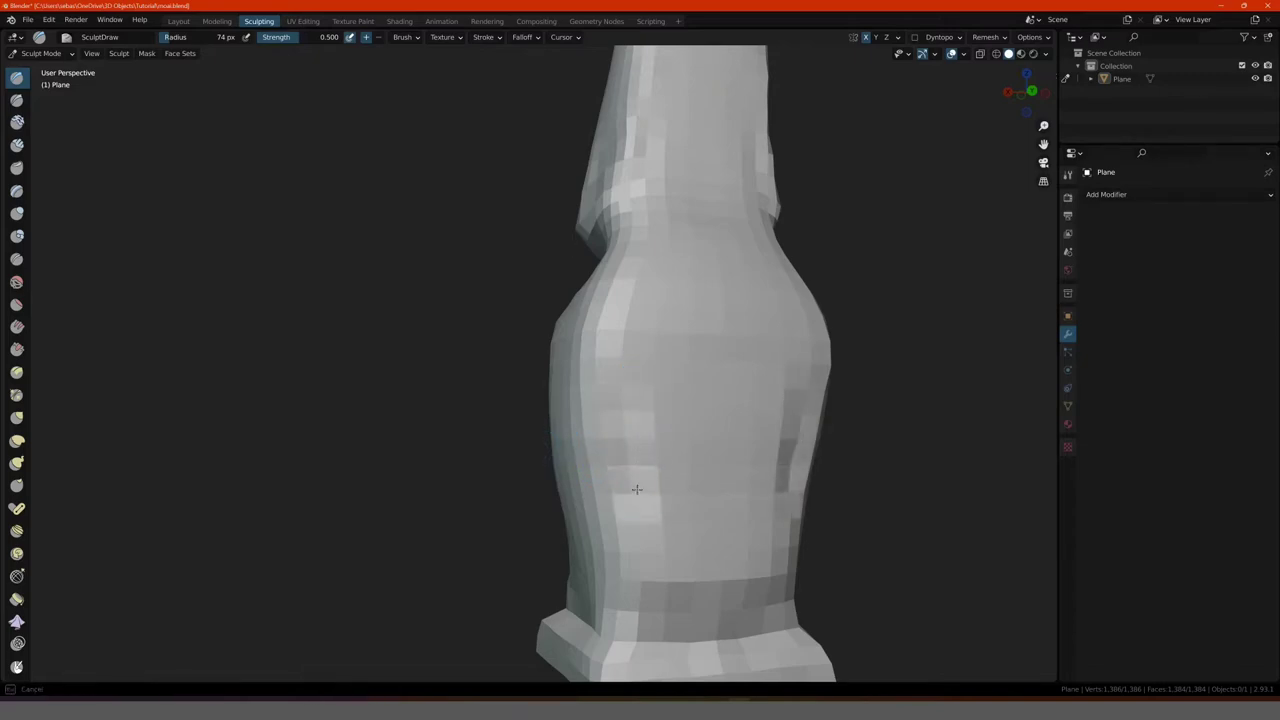
pyautogui.scroll(-5, 646, 445)
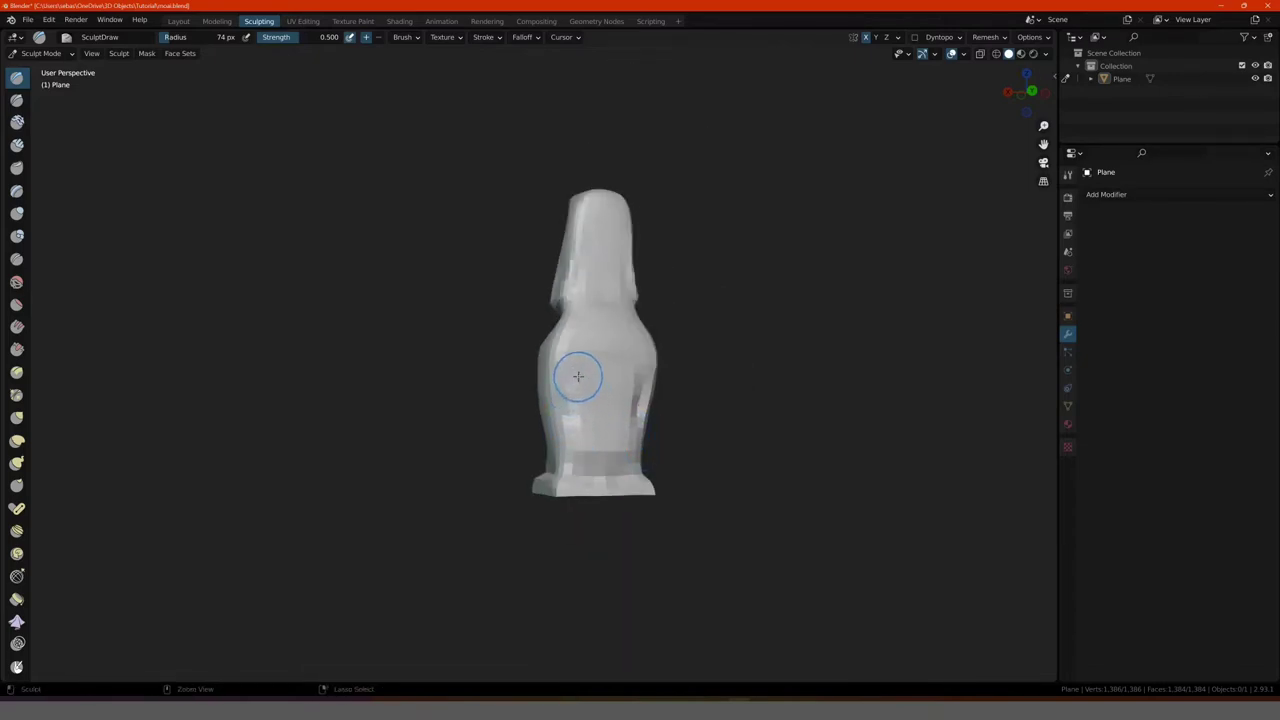
pyautogui.moveTo(578, 376); pyautogui.dragTo(568, 440)
pyautogui.moveTo(569, 429); pyautogui.dragTo(587, 453, button='middle')
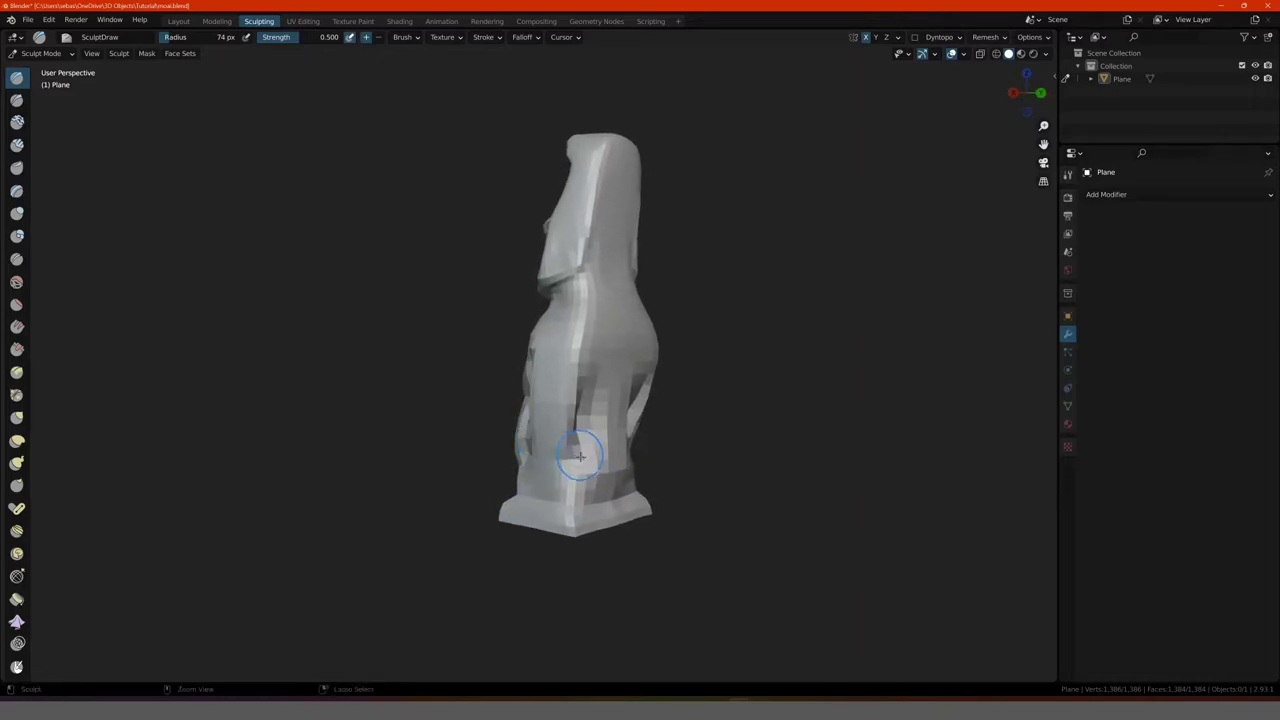
pyautogui.moveTo(505, 442)
pyautogui.mouseDown(button='middle')
pyautogui.moveTo(549, 429)
pyautogui.moveTo(510, 429)
pyautogui.moveTo(621, 409)
pyautogui.moveTo(301, 408)
pyautogui.moveTo(417, 400)
pyautogui.mouseUp(button='middle')
# Step: Add a Multiresolution modifier to the statue and subdivide it one level
pyautogui.click(1122, 196)
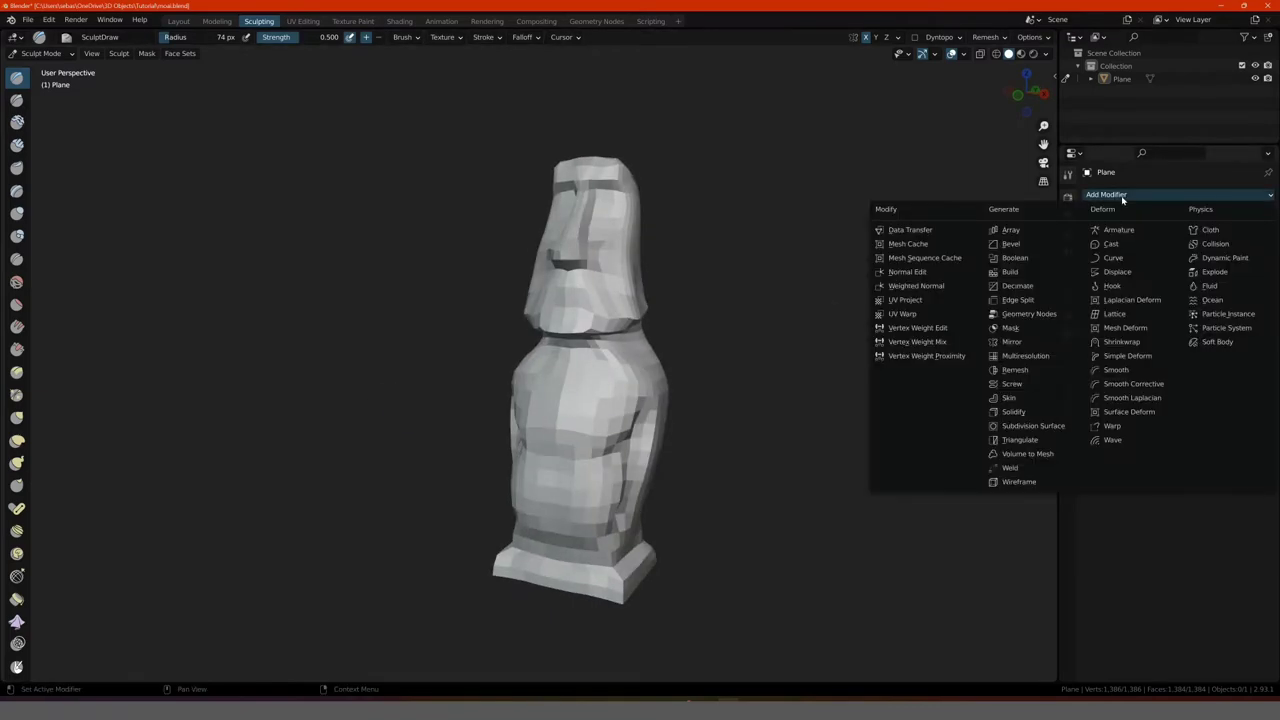
pyautogui.click(1022, 356)
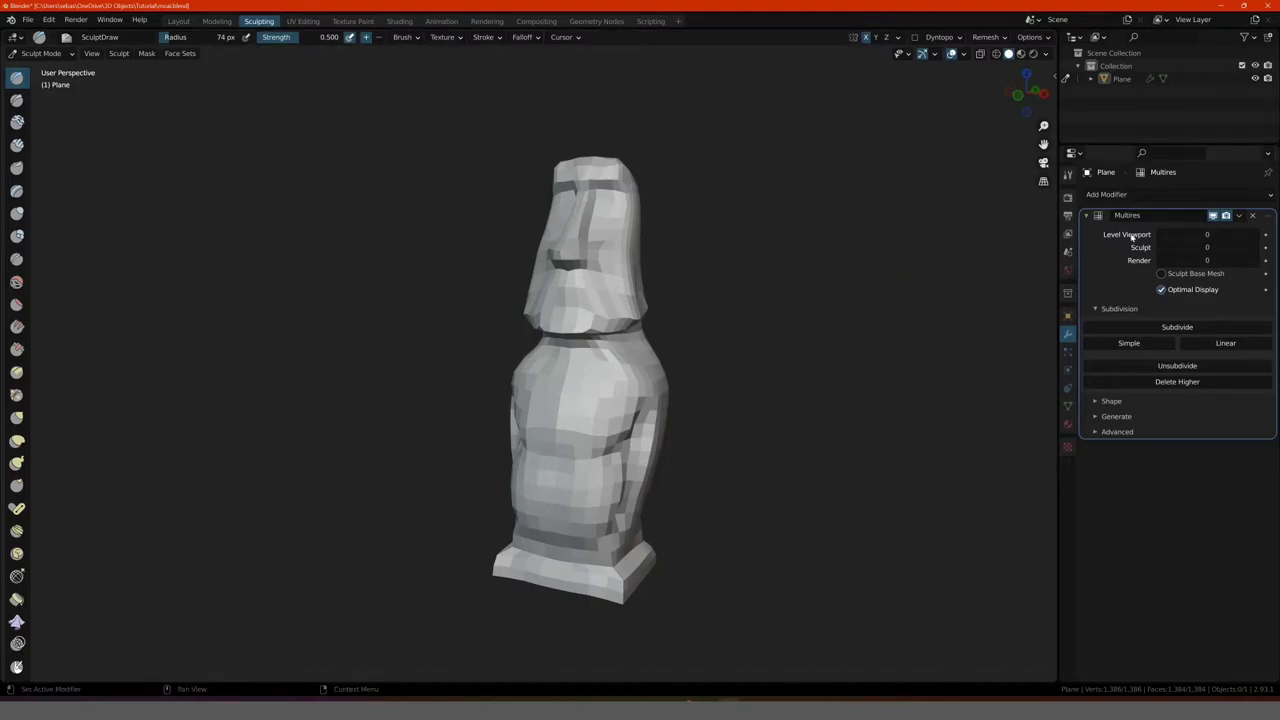
pyautogui.click(1155, 331)
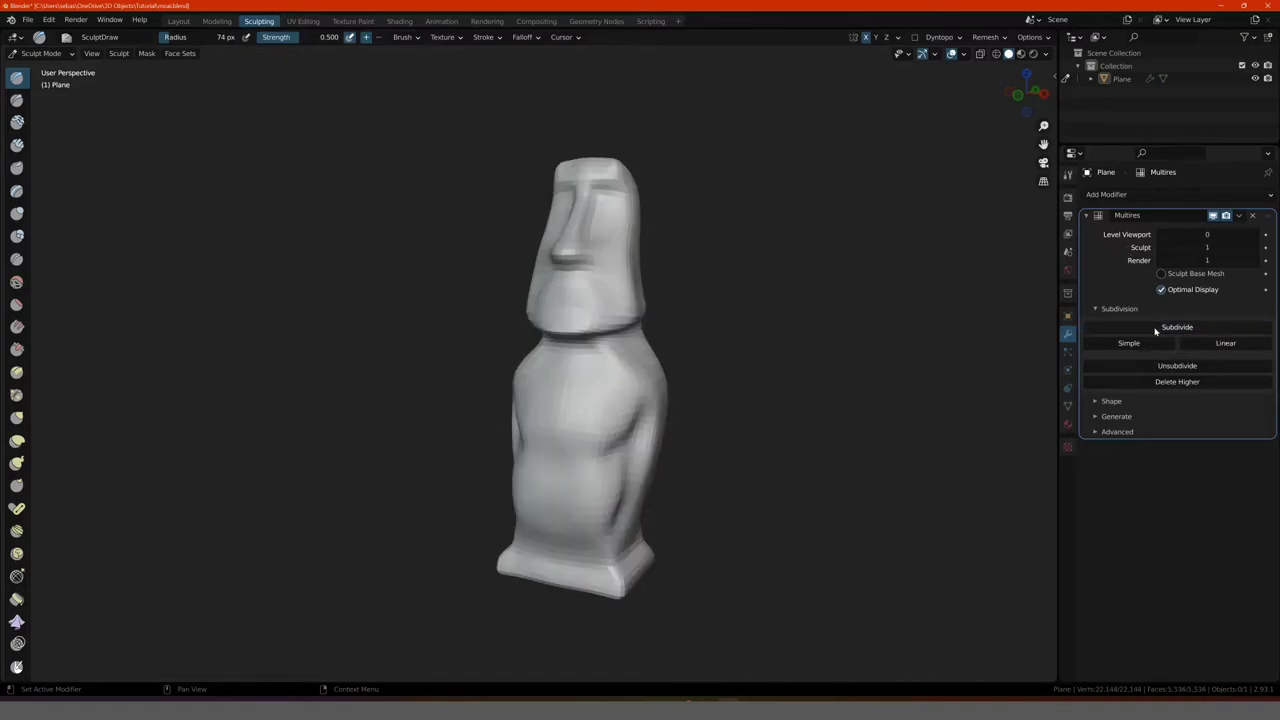
# Step: Orbit and zoom between side and front views to inspect the smoothed statue
pyautogui.moveTo(483, 260); pyautogui.dragTo(406, 263, button='middle')
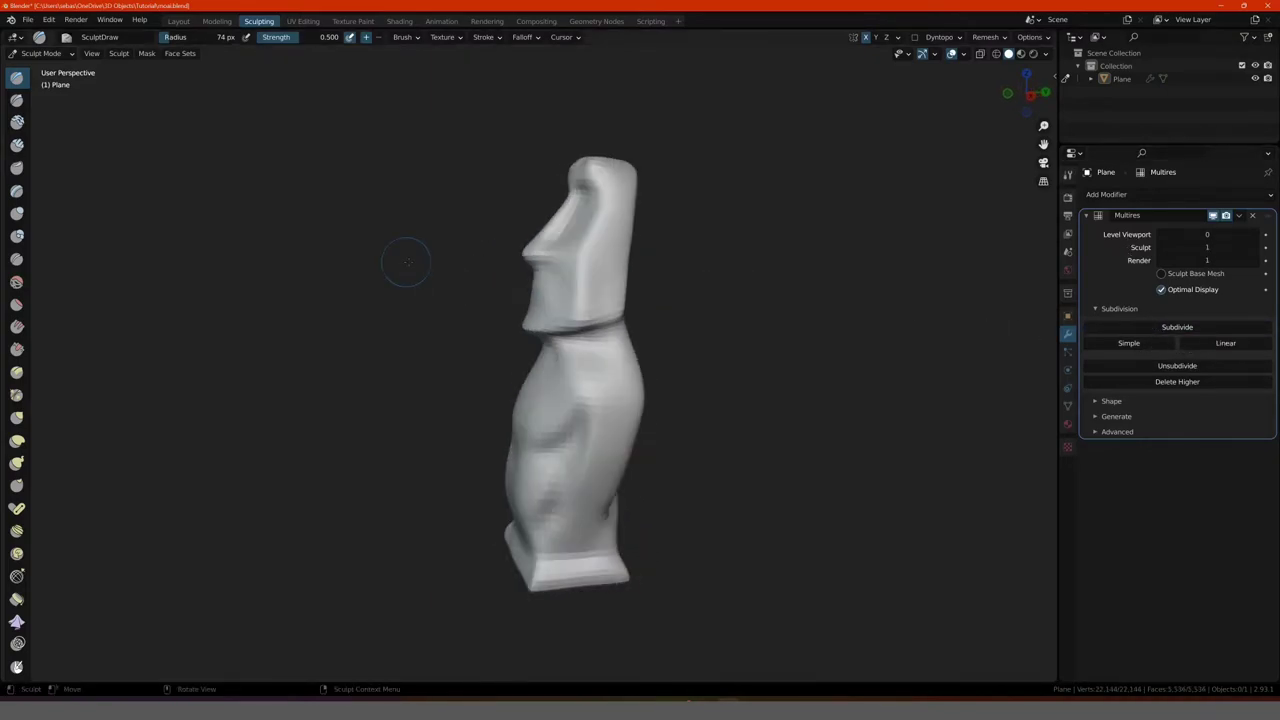
pyautogui.scroll(4, 500, 271)
pyautogui.scroll(3, 677, 293)
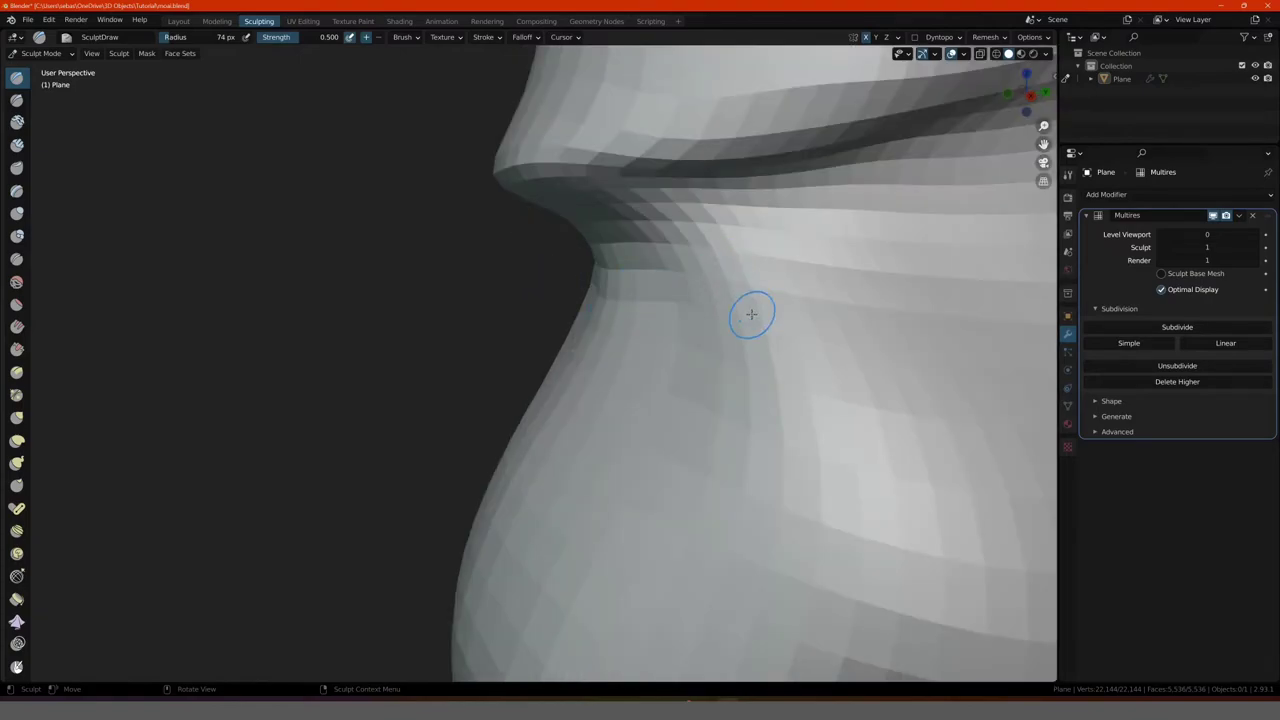
pyautogui.scroll(-8, 742, 303)
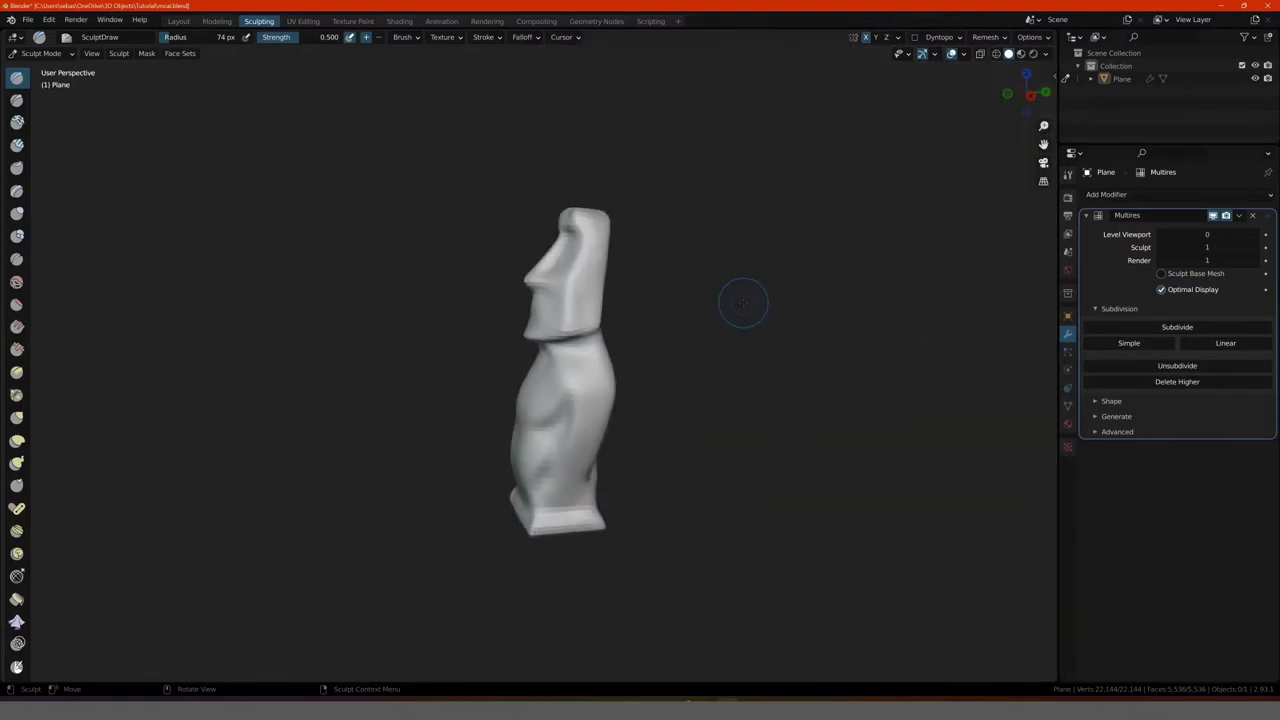
pyautogui.moveTo(740, 300); pyautogui.dragTo(551, 306, button='middle')
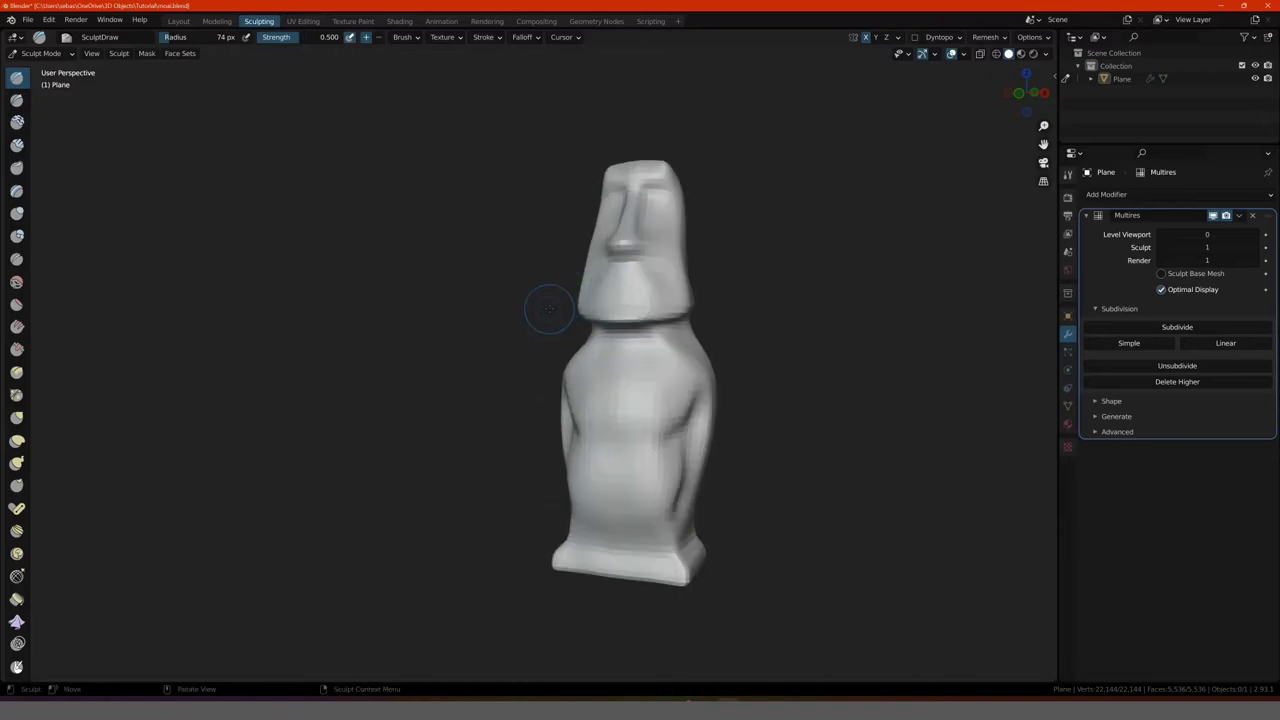
pyautogui.scroll(2, 551, 306)
pyautogui.scroll(2, 446, 315)
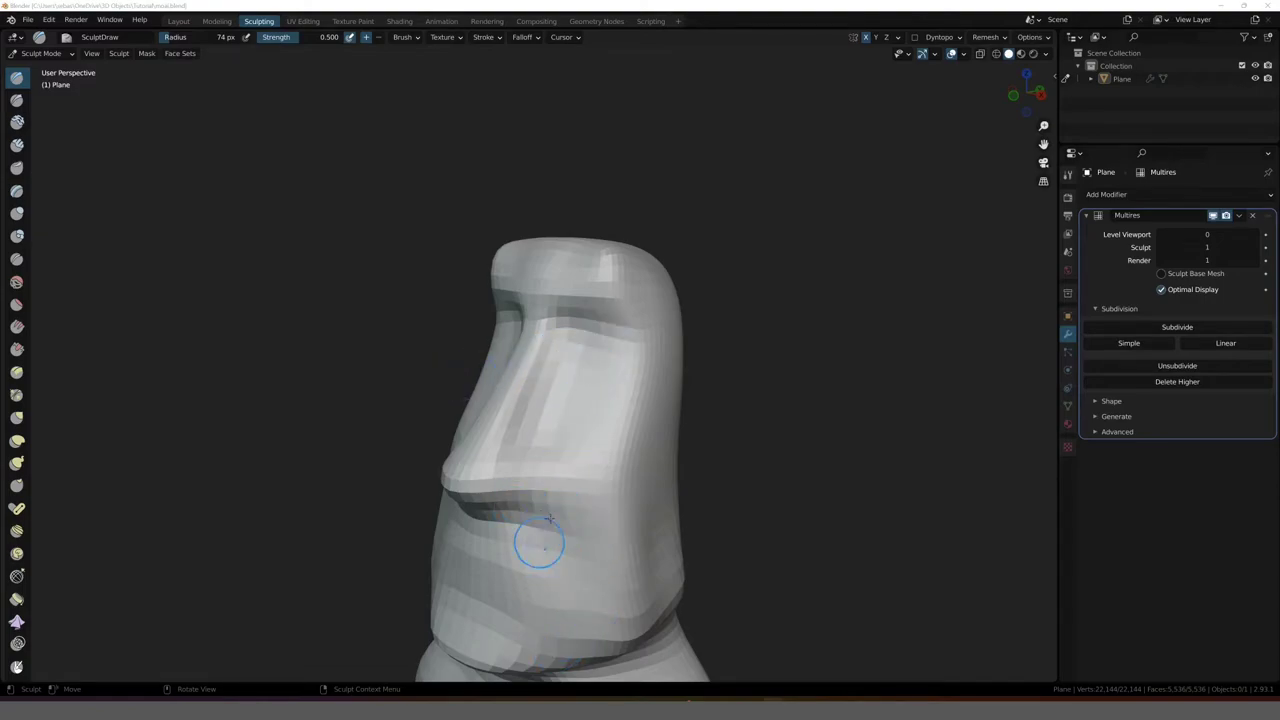
pyautogui.moveTo(355, 403); pyautogui.dragTo(366, 401, button='middle')
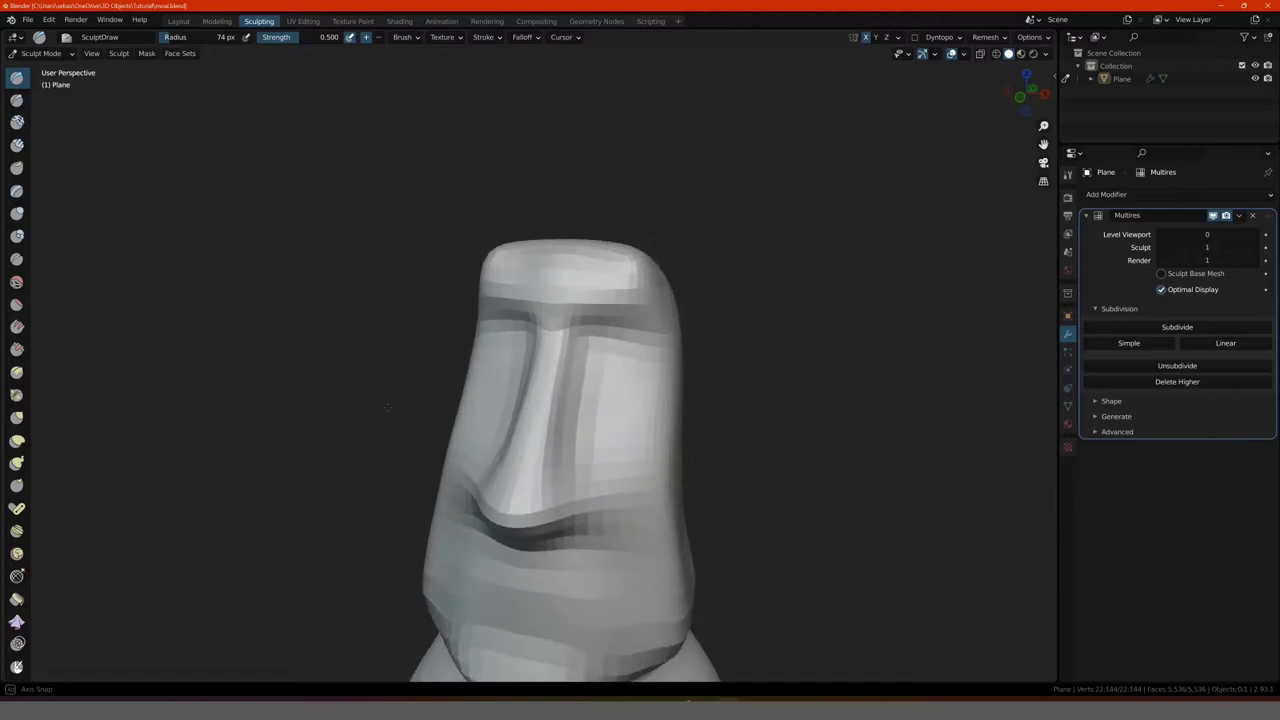
# Step: With the Grab brush at 140 px, pinch the nose bridge and pull the brow over the eye
pyautogui.click(17, 417)
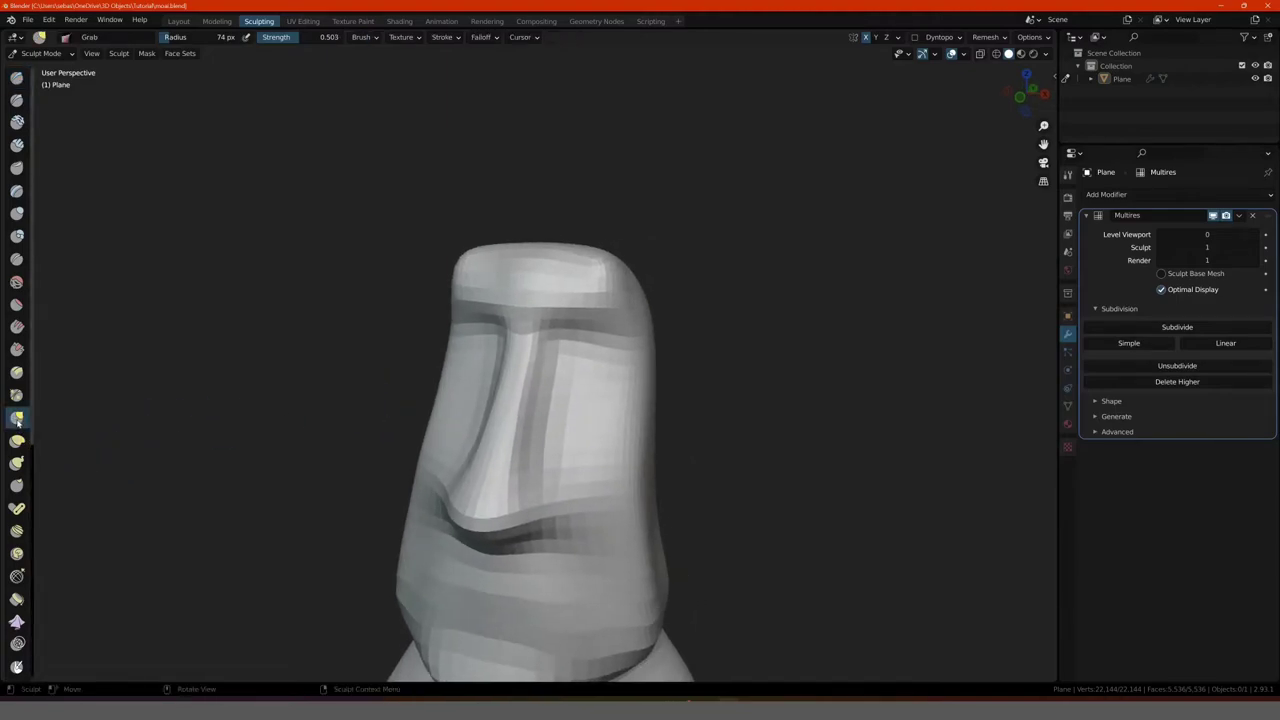
pyautogui.press('f')
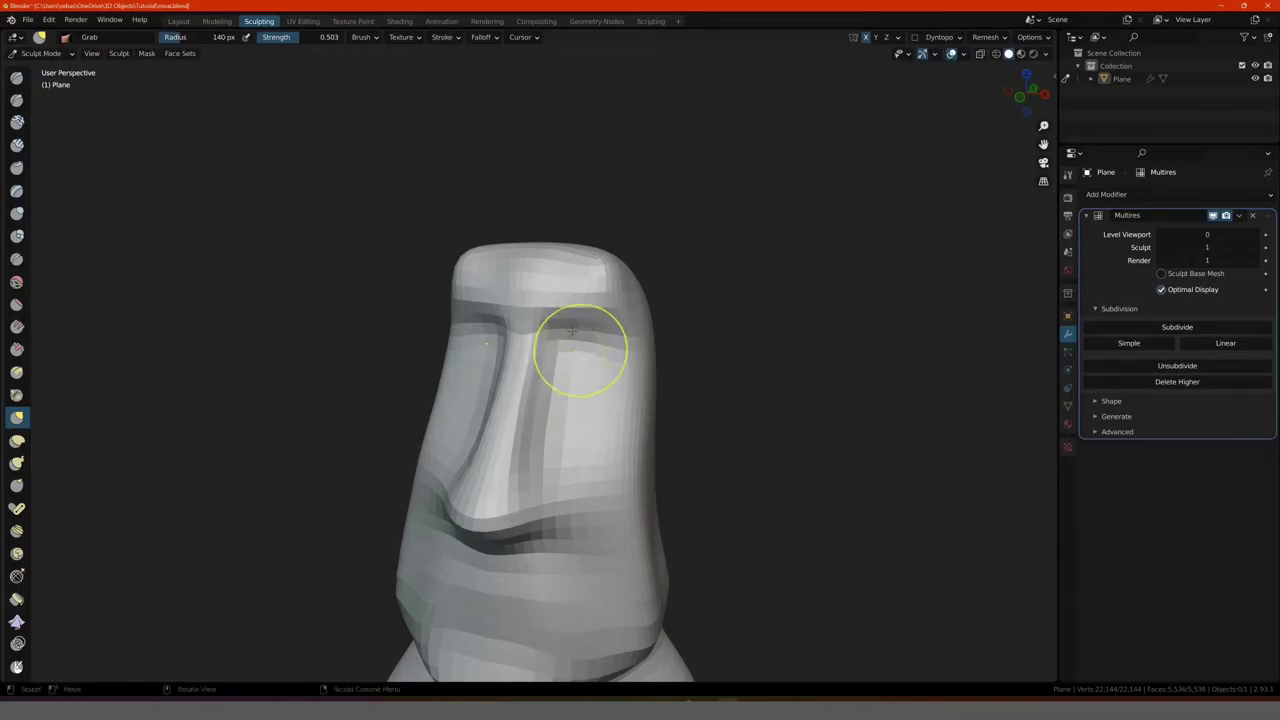
pyautogui.moveTo(563, 314)
pyautogui.mouseDown()
pyautogui.moveTo(527, 318)
pyautogui.moveTo(566, 306)
pyautogui.moveTo(568, 318)
pyautogui.mouseUp()
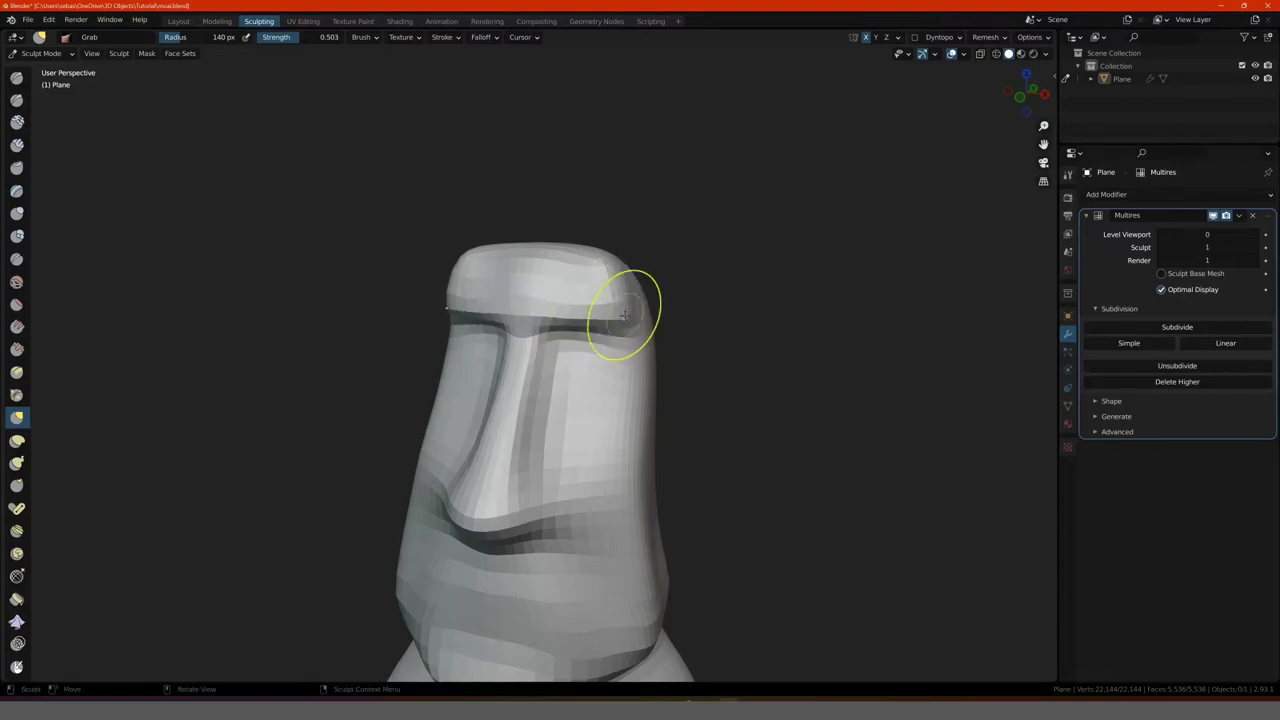
pyautogui.moveTo(566, 329)
pyautogui.mouseDown(button='middle')
pyautogui.moveTo(449, 329)
pyautogui.moveTo(456, 319)
pyautogui.mouseUp(button='middle')
pyautogui.scroll(1, 456, 319)
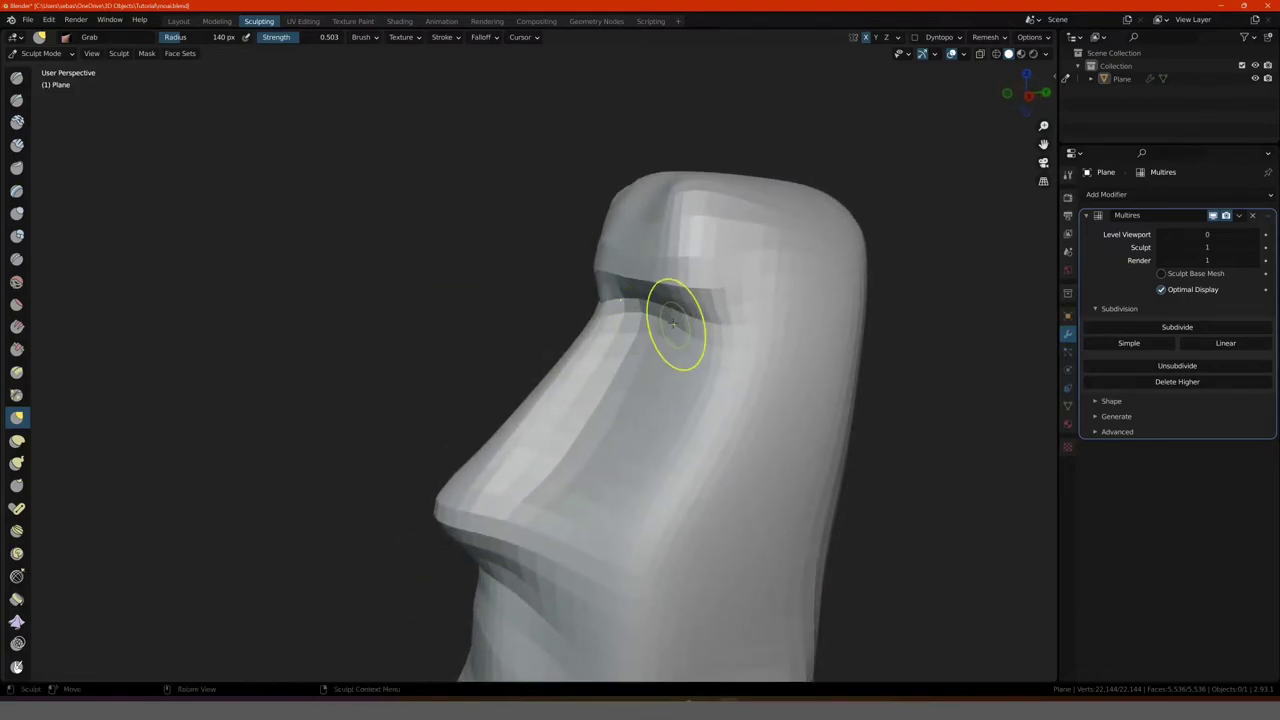
pyautogui.moveTo(671, 314)
pyautogui.mouseDown()
pyautogui.moveTo(709, 309)
pyautogui.moveTo(660, 320)
pyautogui.moveTo(655, 305)
pyautogui.moveTo(600, 298)
pyautogui.moveTo(600, 278)
pyautogui.moveTo(623, 271)
pyautogui.mouseUp()
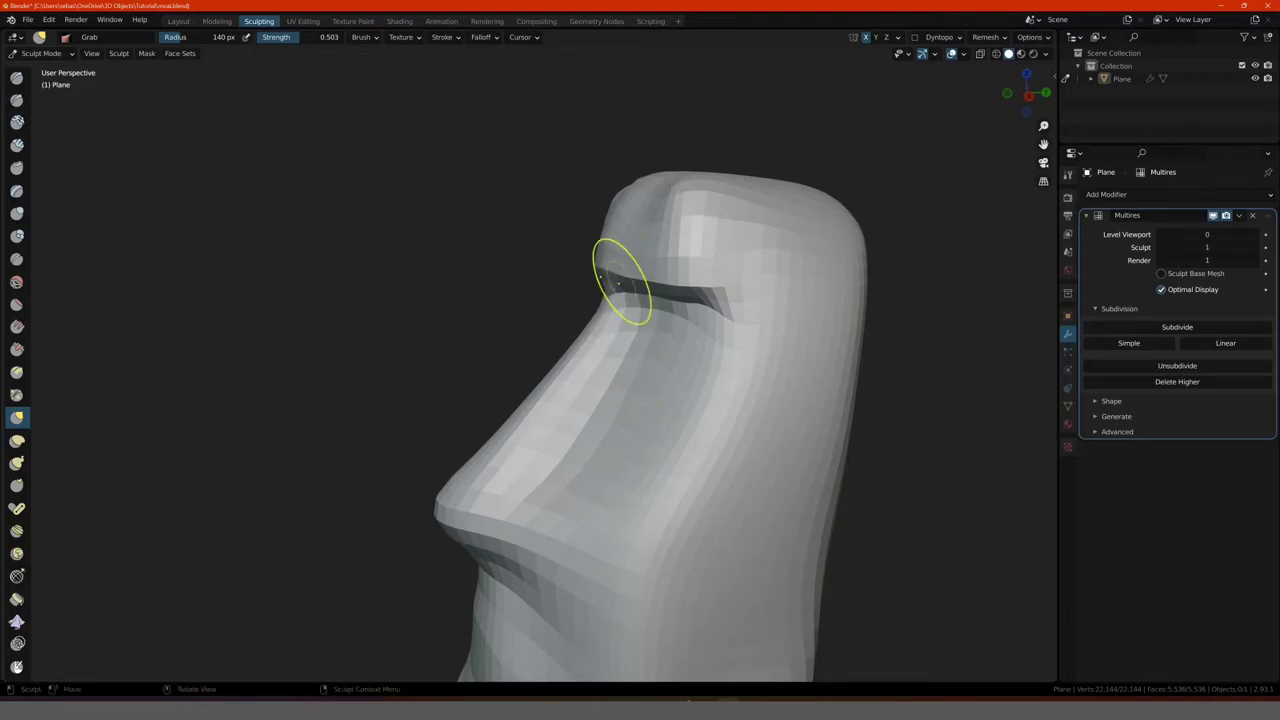
# Step: Enlarge the Grab brush to about 236 px and reshape the eye area and nose side
pyautogui.press('f')
pyautogui.click(651, 408)
pyautogui.moveTo(651, 408); pyautogui.dragTo(605, 414)
pyautogui.scroll(-3, 600, 414)
pyautogui.moveTo(600, 414); pyautogui.dragTo(557, 414, button='middle')
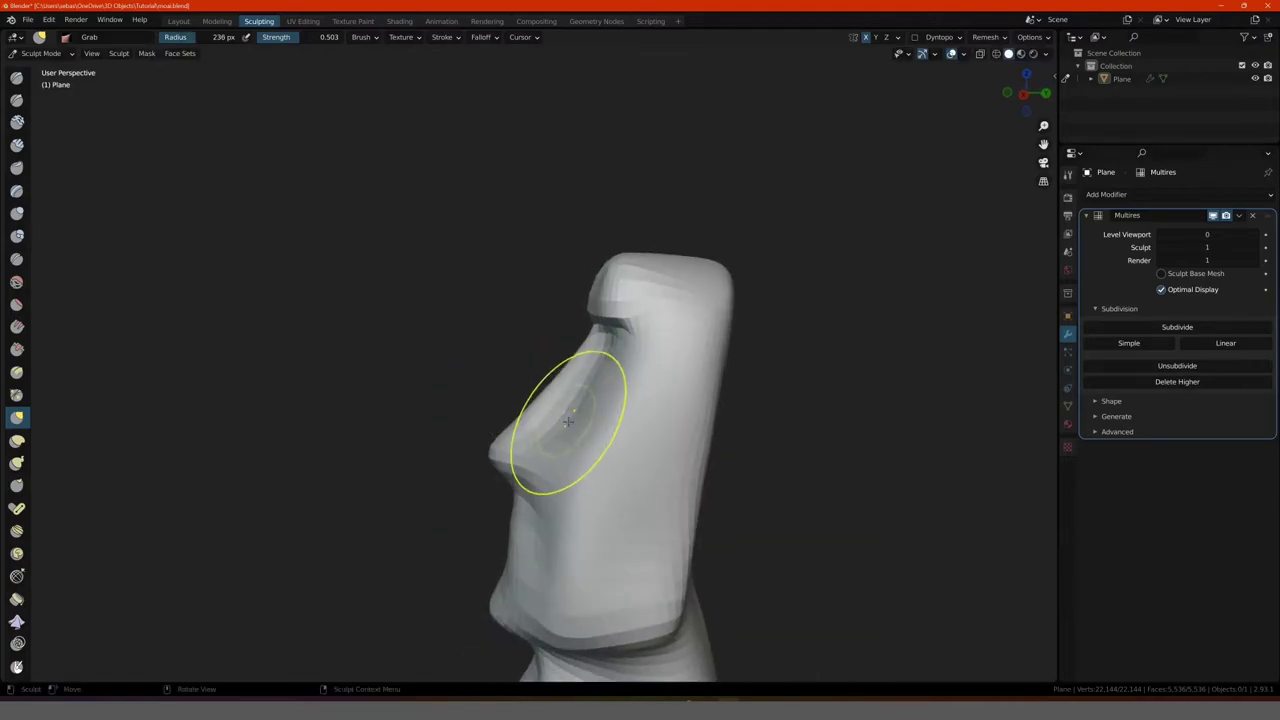
pyautogui.moveTo(557, 414)
pyautogui.mouseDown()
pyautogui.moveTo(545, 415)
pyautogui.moveTo(552, 425)
pyautogui.moveTo(615, 365)
pyautogui.moveTo(605, 362)
pyautogui.mouseUp()
# Step: Shrink the Grab brush to 128 px and pull the eye socket deeper
pyautogui.moveTo(500, 400)
pyautogui.mouseDown(button='middle')
pyautogui.moveTo(480, 371)
pyautogui.moveTo(542, 370)
pyautogui.mouseUp(button='middle')
pyautogui.press('f')
pyautogui.click(520, 372)
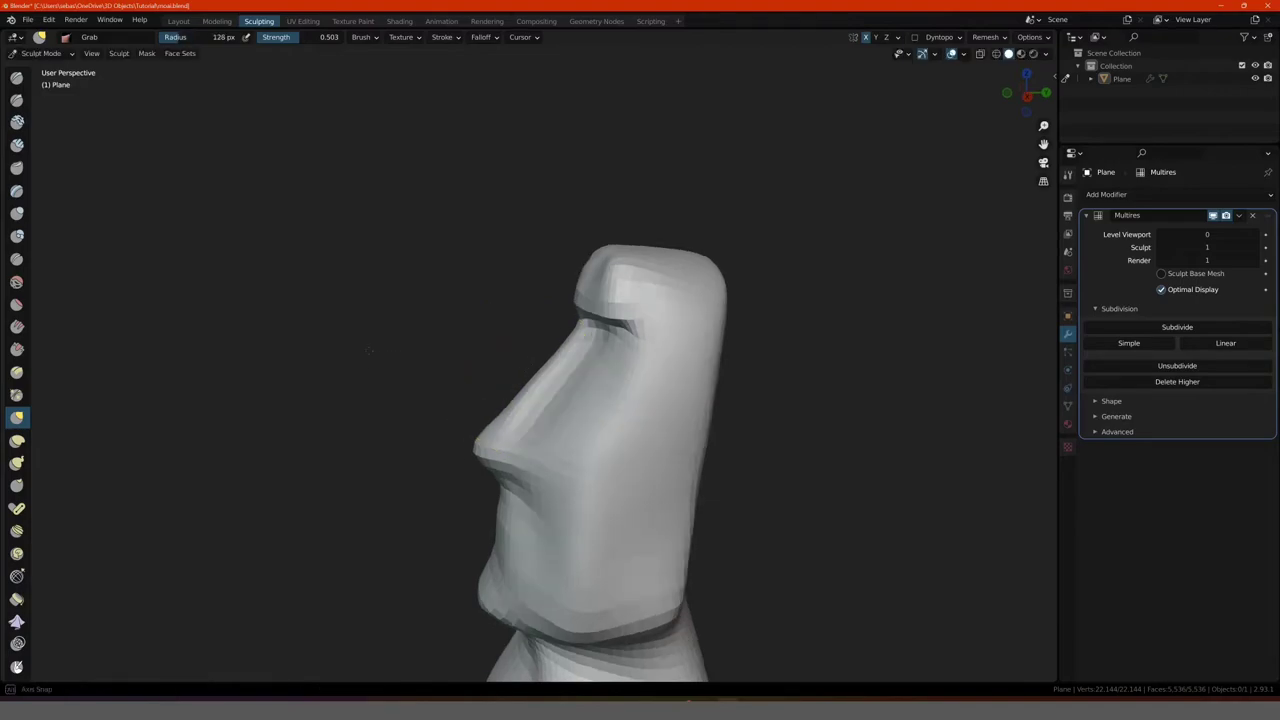
pyautogui.moveTo(608, 357)
pyautogui.mouseDown()
pyautogui.moveTo(624, 343)
pyautogui.moveTo(614, 326)
pyautogui.mouseUp()
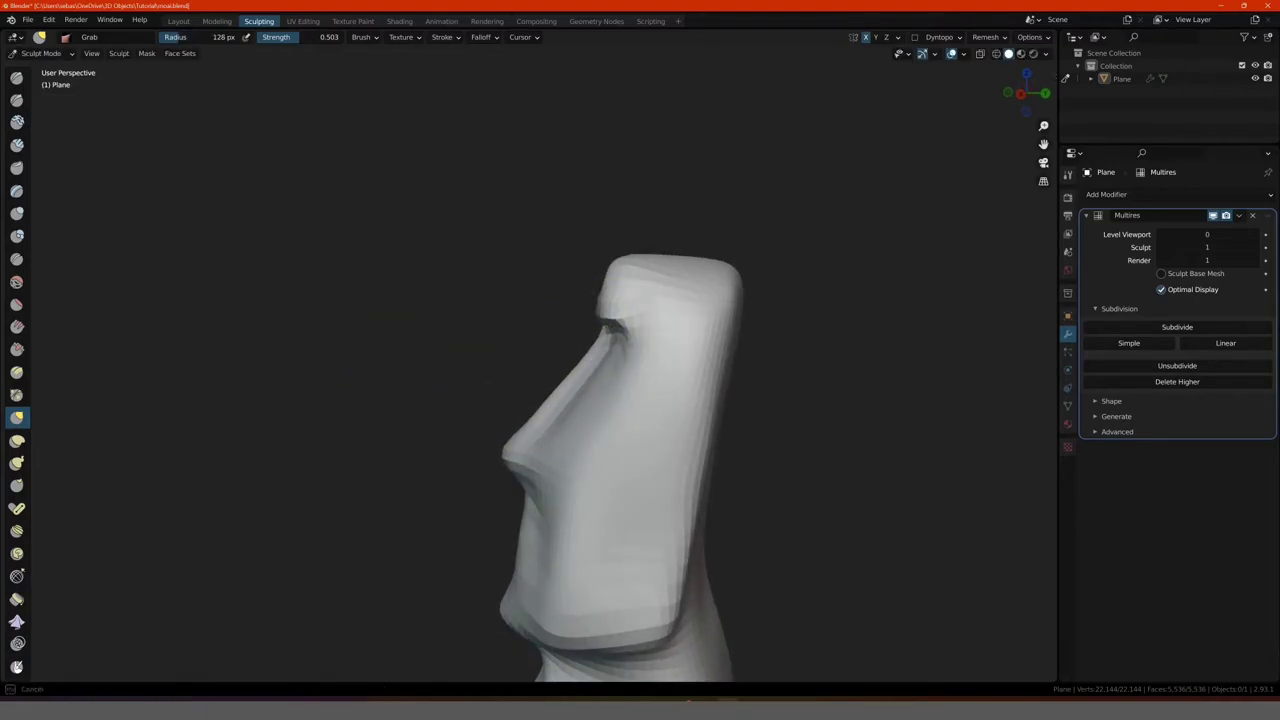
# Step: Reshape the right side of the nose, the mouth groove, upper lip and nostrils
pyautogui.moveTo(537, 337)
pyautogui.mouseDown(button='middle')
pyautogui.moveTo(580, 363)
pyautogui.moveTo(430, 403)
pyautogui.moveTo(571, 357)
pyautogui.moveTo(472, 369)
pyautogui.moveTo(514, 414)
pyautogui.mouseUp(button='middle')
pyautogui.moveTo(514, 414); pyautogui.dragTo(532, 398)
pyautogui.moveTo(407, 410)
pyautogui.mouseDown(button='middle')
pyautogui.moveTo(510, 400)
pyautogui.moveTo(521, 385)
pyautogui.mouseUp(button='middle')
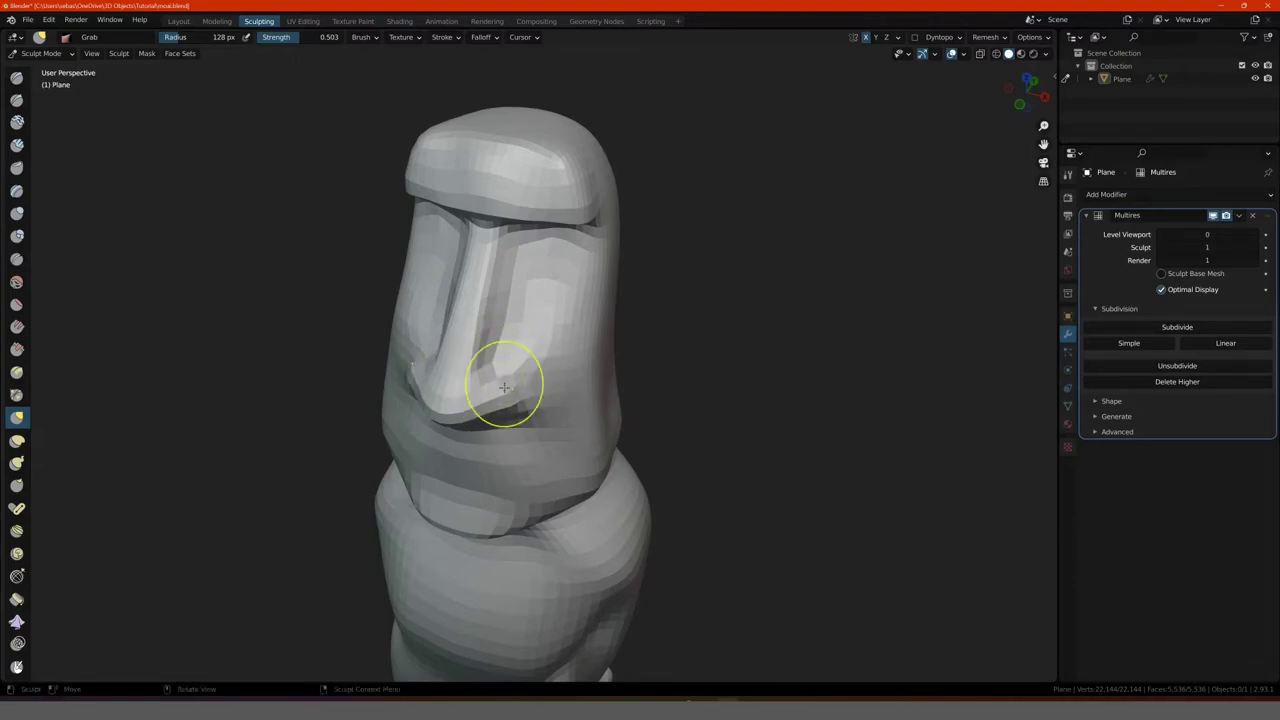
pyautogui.moveTo(504, 387); pyautogui.dragTo(463, 392, button='middle')
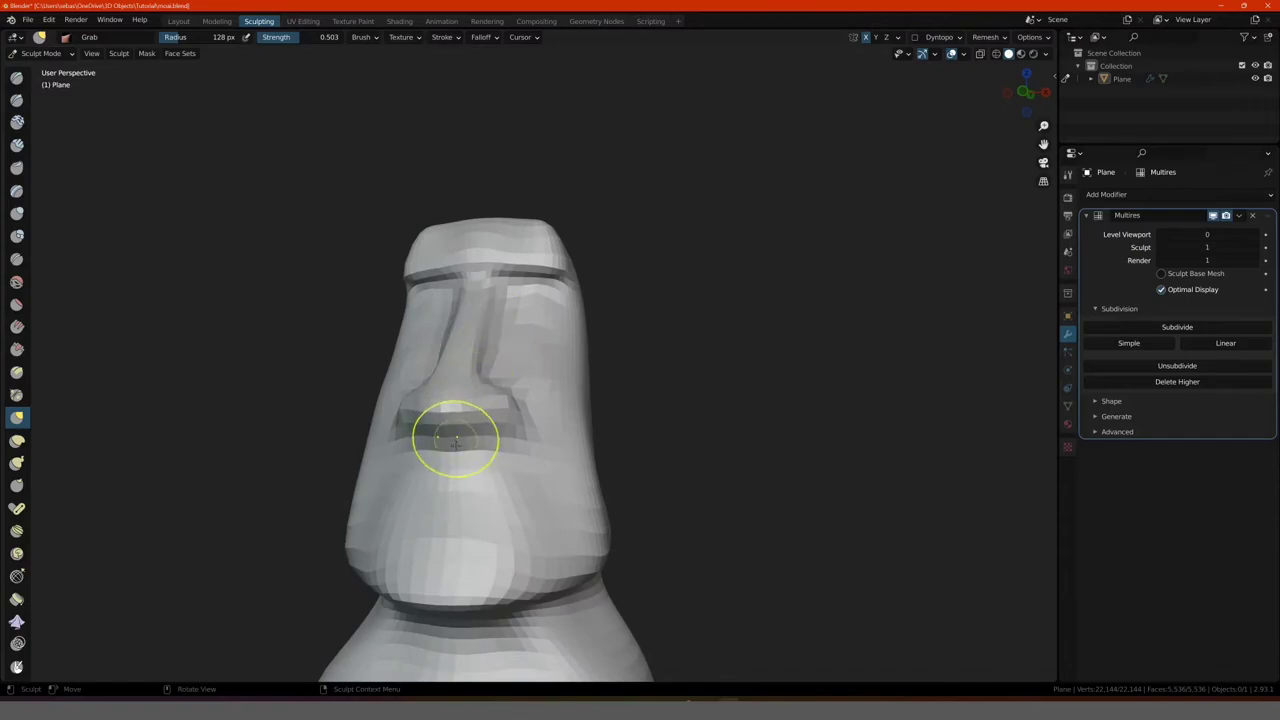
pyautogui.moveTo(455, 440); pyautogui.dragTo(489, 440)
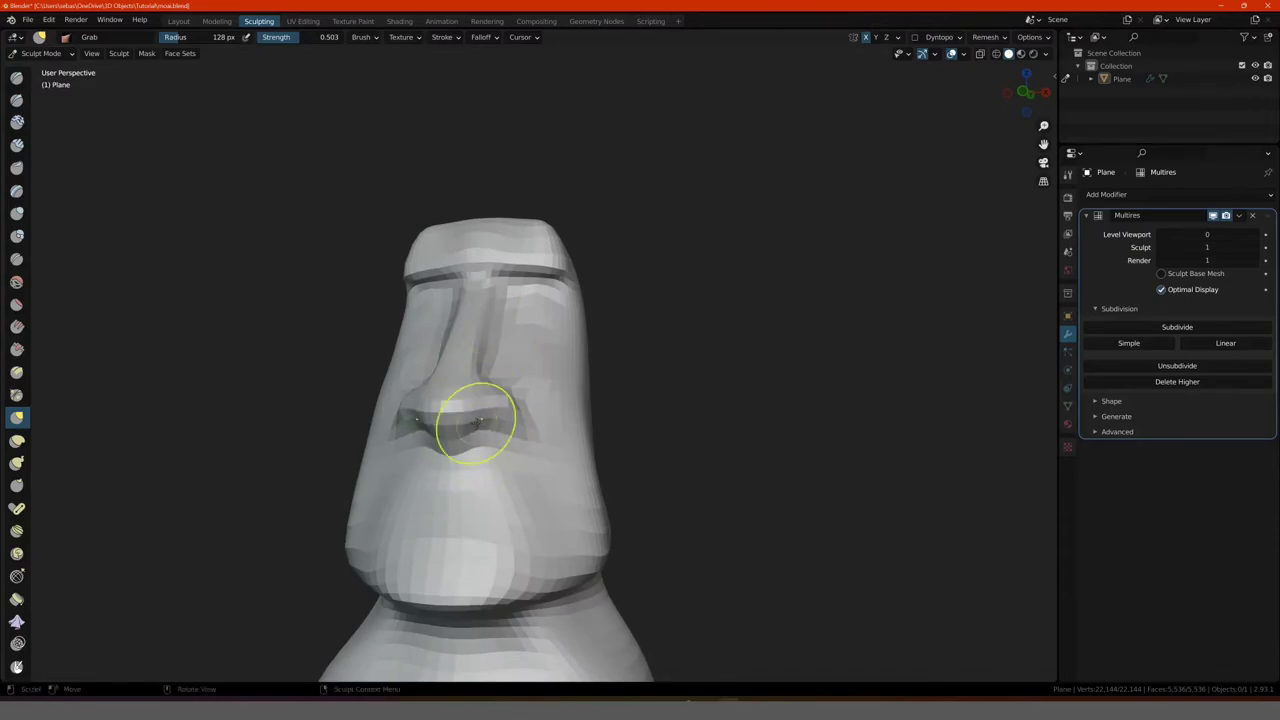
pyautogui.moveTo(493, 415); pyautogui.dragTo(507, 428)
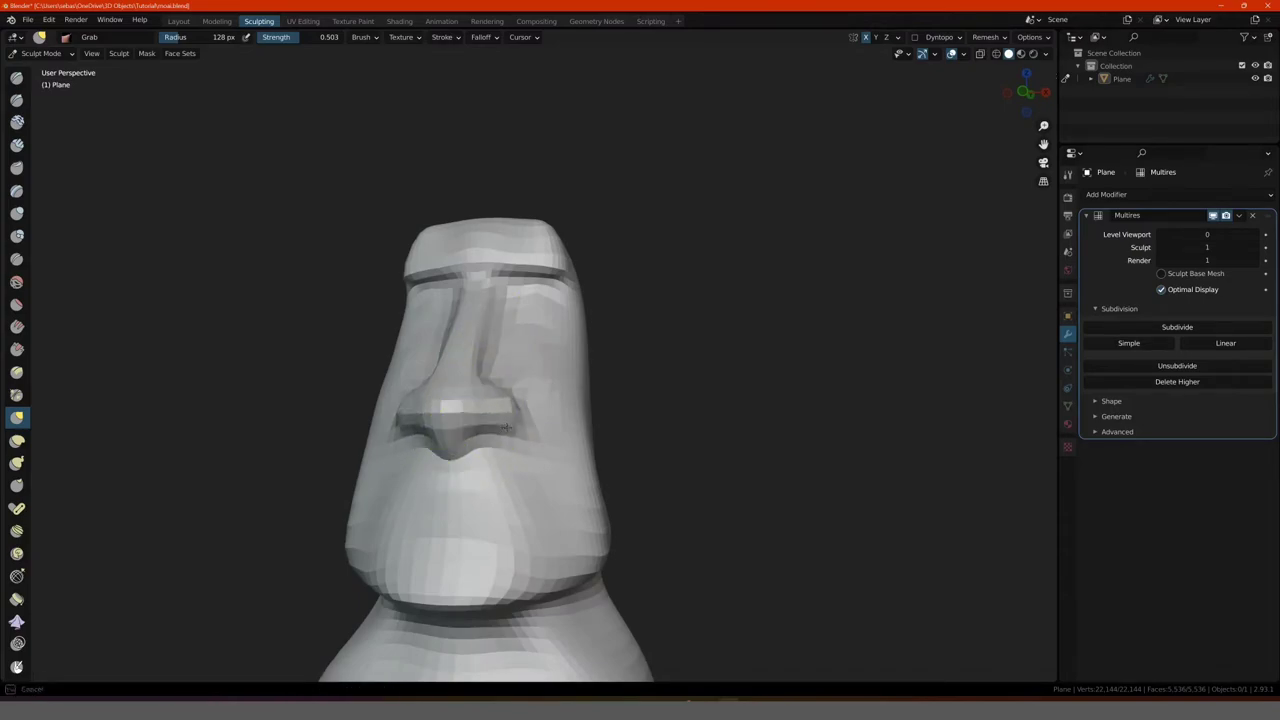
# Step: From a three-quarter view, pull the cheek and lip areas beside the mouth into shape
pyautogui.moveTo(517, 424)
pyautogui.mouseDown(button='middle')
pyautogui.moveTo(307, 422)
pyautogui.moveTo(358, 387)
pyautogui.mouseUp(button='middle')
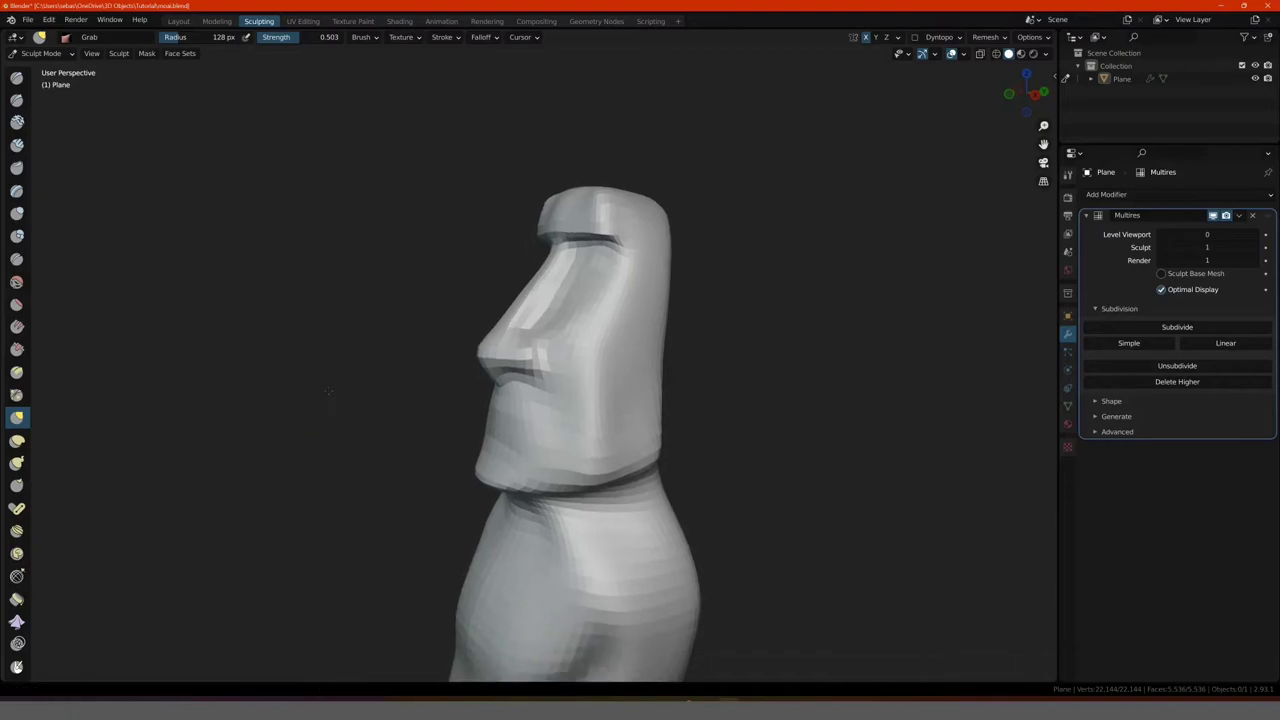
pyautogui.scroll(3, 358, 387)
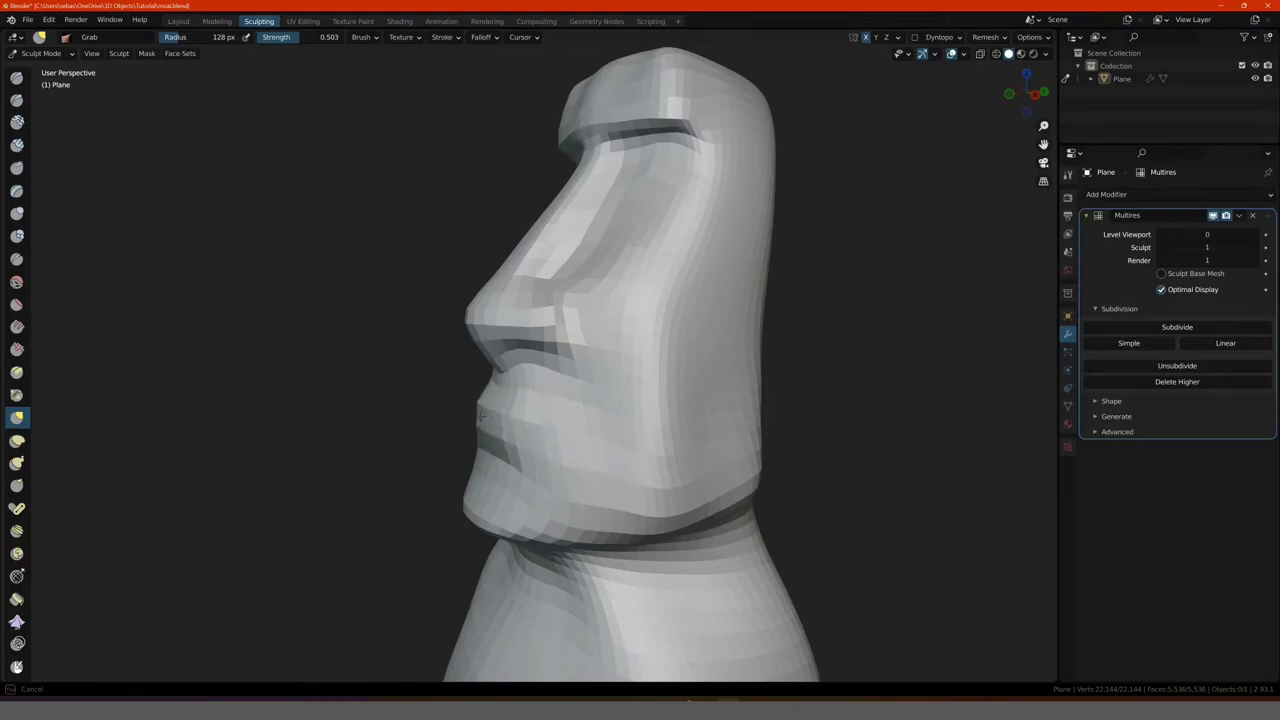
pyautogui.moveTo(480, 416)
pyautogui.mouseDown(button='middle')
pyautogui.moveTo(575, 410)
pyautogui.moveTo(400, 443)
pyautogui.mouseUp(button='middle')
pyautogui.scroll(3, 400, 420)
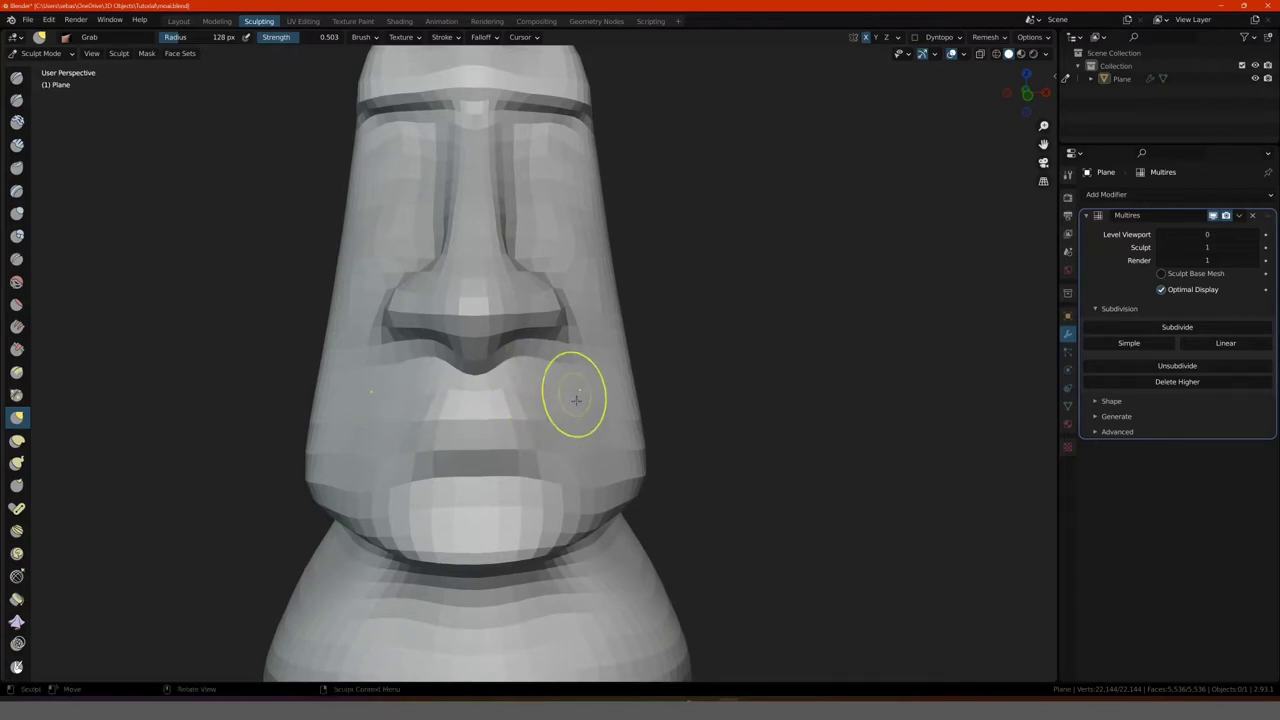
pyautogui.moveTo(576, 425)
pyautogui.mouseDown()
pyautogui.moveTo(545, 462)
pyautogui.moveTo(443, 443)
pyautogui.mouseUp()
pyautogui.moveTo(443, 443); pyautogui.dragTo(405, 481, button='middle')
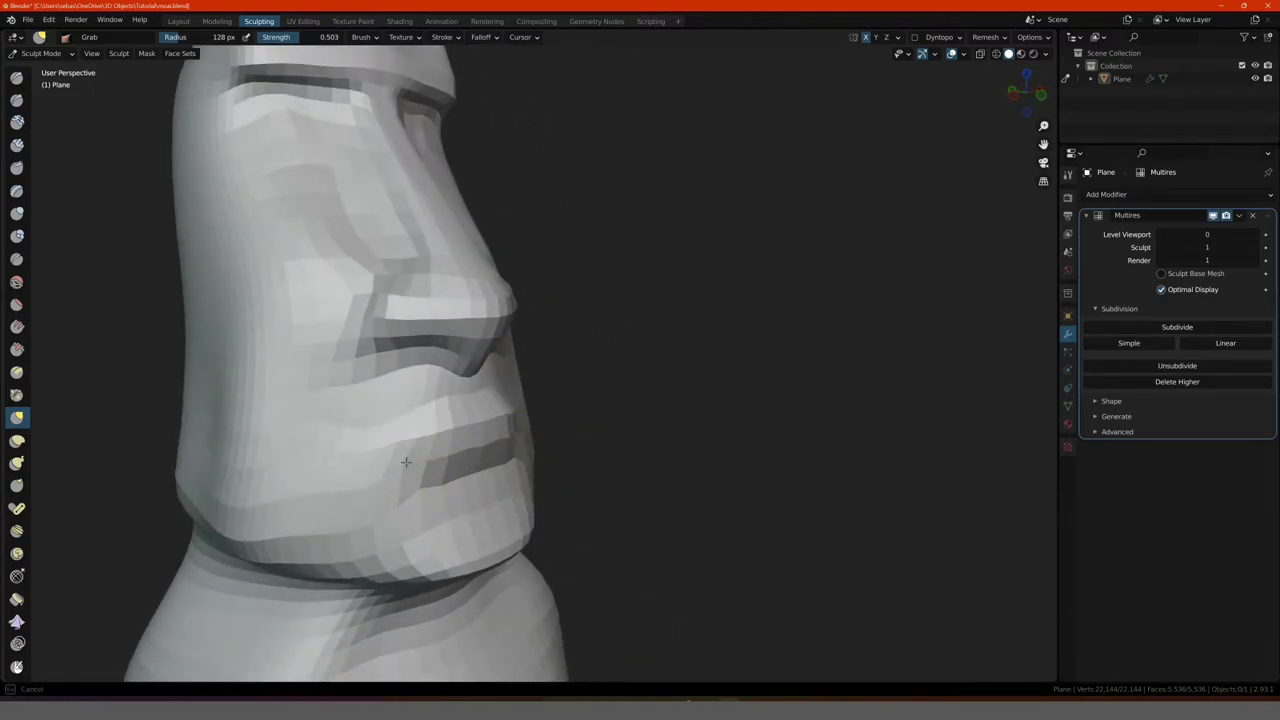
pyautogui.moveTo(383, 482); pyautogui.dragTo(361, 503)
# Step: Refine the face's profile, then zoom out to view the whole statue
pyautogui.moveTo(351, 456); pyautogui.dragTo(481, 397, button='middle')
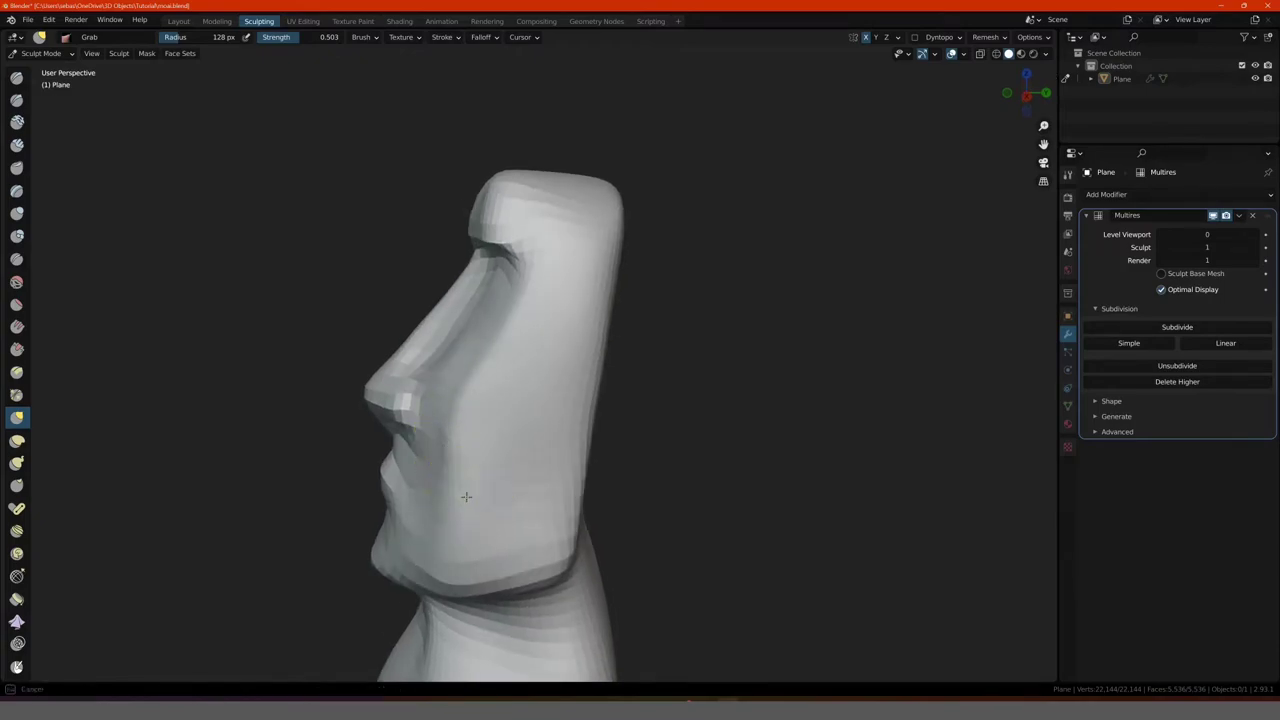
pyautogui.moveTo(434, 443); pyautogui.dragTo(530, 455, button='middle')
pyautogui.moveTo(428, 300)
pyautogui.mouseDown()
pyautogui.moveTo(449, 296)
pyautogui.moveTo(447, 358)
pyautogui.moveTo(425, 388)
pyautogui.moveTo(453, 524)
pyautogui.mouseUp()
pyautogui.scroll(-2, 453, 524)
pyautogui.moveTo(453, 524)
pyautogui.mouseDown(button='middle')
pyautogui.moveTo(560, 520)
pyautogui.moveTo(334, 428)
pyautogui.mouseUp(button='middle')
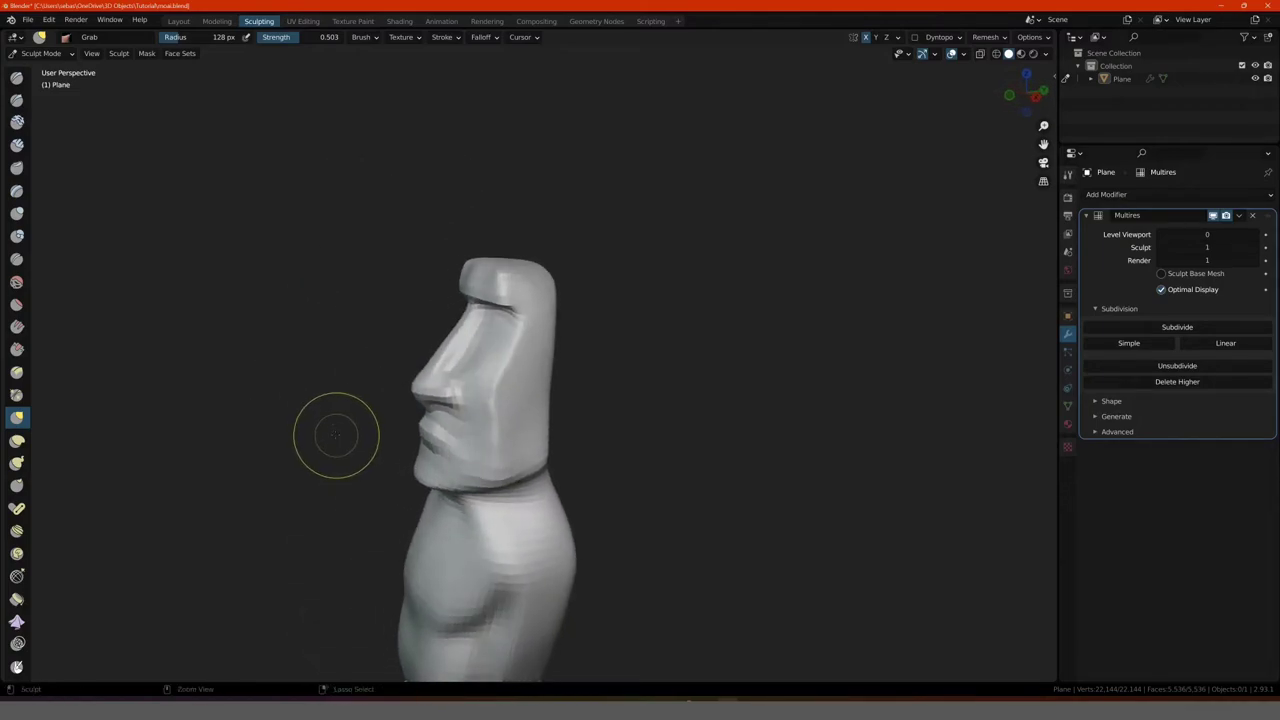
pyautogui.scroll(3, 334, 428)
pyautogui.moveTo(306, 386)
pyautogui.mouseDown(button='middle')
pyautogui.moveTo(323, 377)
pyautogui.moveTo(290, 355)
pyautogui.mouseUp(button='middle')
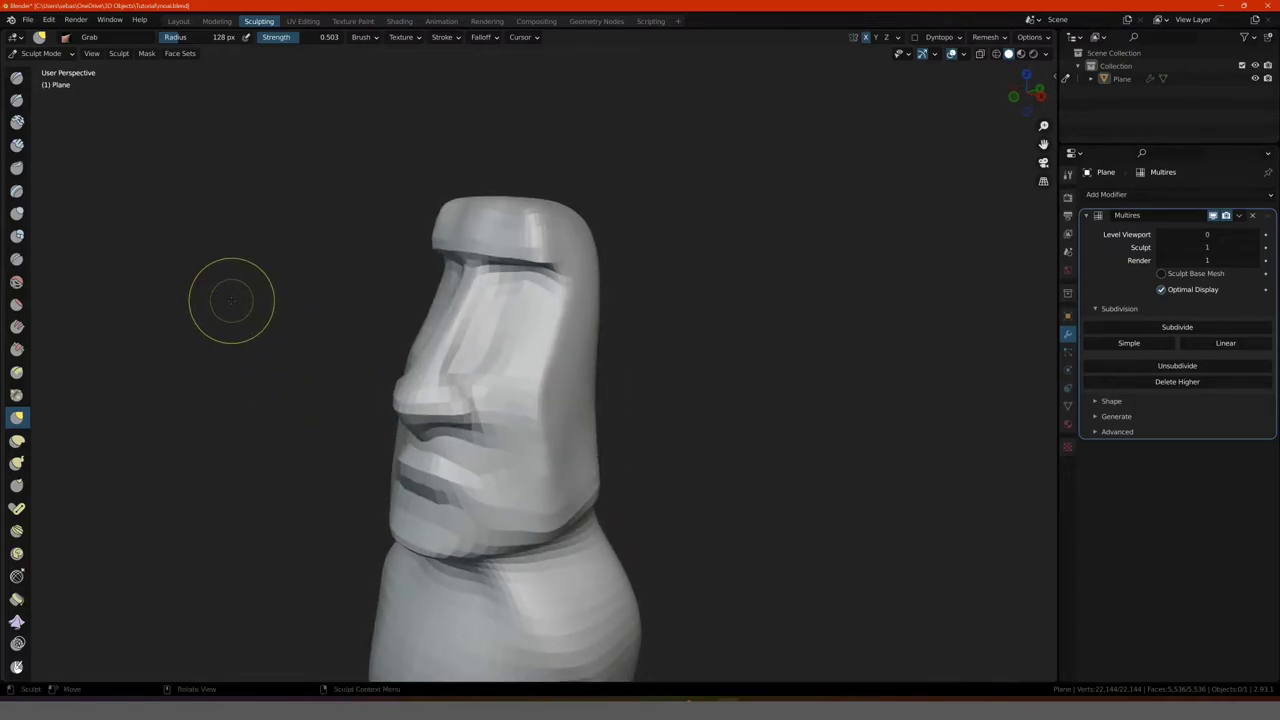
# Step: Switch to the Crease brush and deepen the crease along the eye socket
pyautogui.click(17, 262)
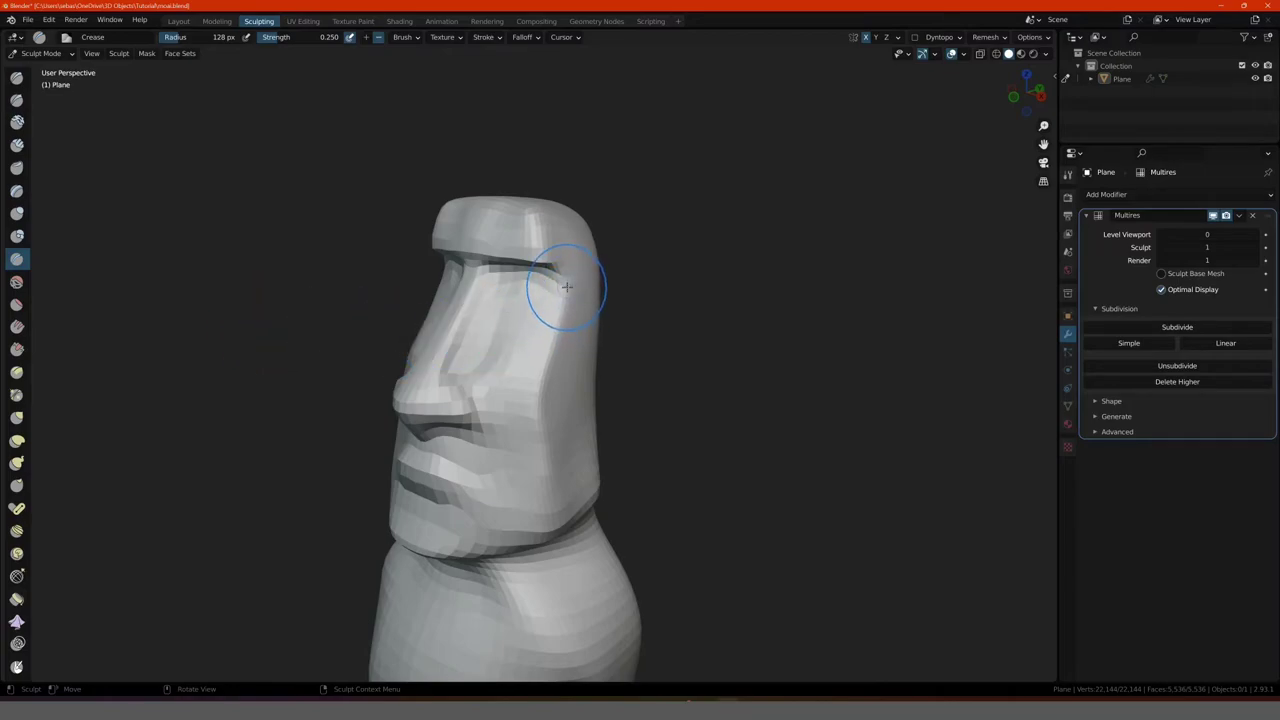
pyautogui.moveTo(566, 287)
pyautogui.mouseDown()
pyautogui.moveTo(530, 397)
pyautogui.moveTo(542, 452)
pyautogui.mouseUp()
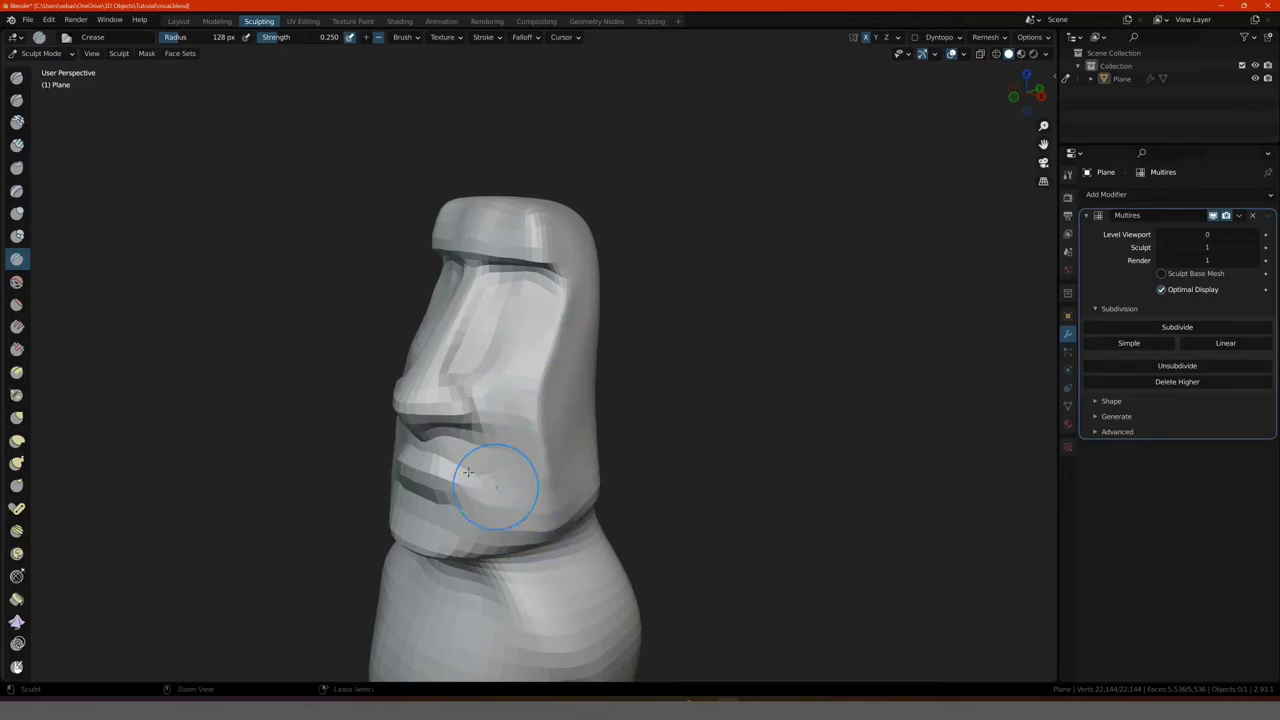
pyautogui.moveTo(468, 472); pyautogui.dragTo(471, 429, button='middle')
pyautogui.moveTo(414, 337); pyautogui.dragTo(424, 313, button='middle')
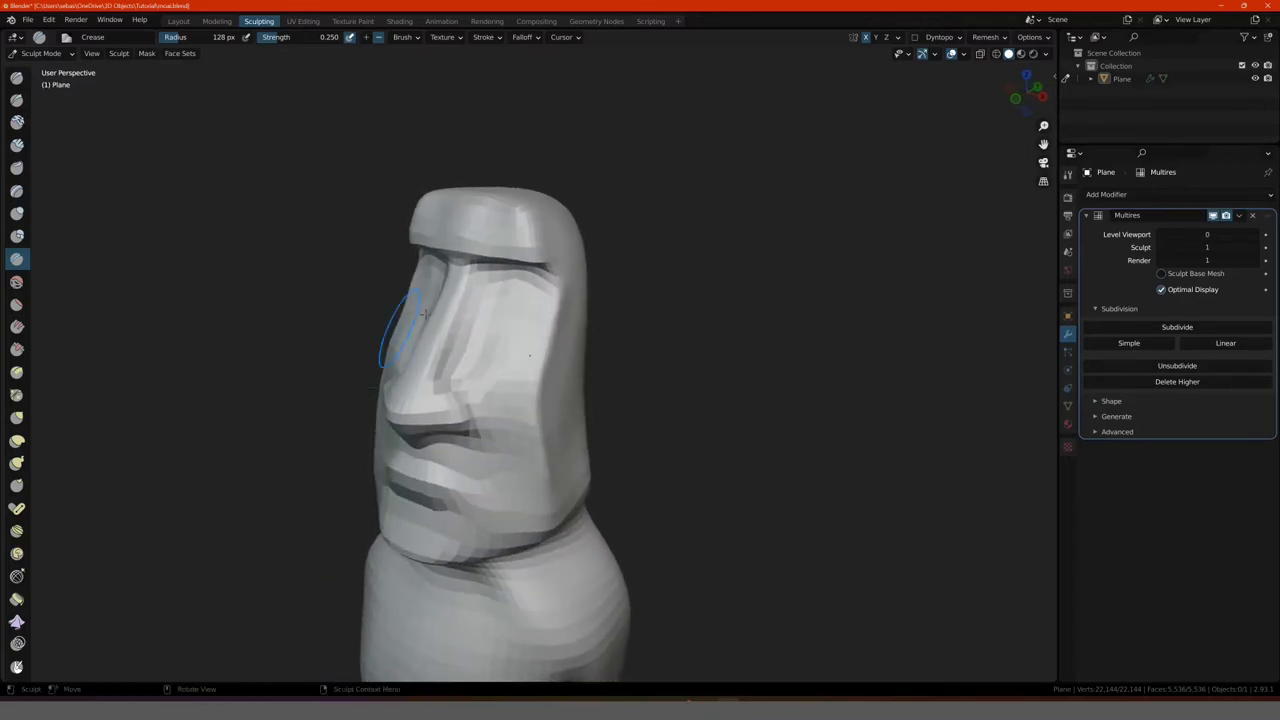
pyautogui.keyDown('shift'); pyautogui.moveTo(500, 300); pyautogui.dragTo(510, 332, button='middle'); pyautogui.keyUp('shift')
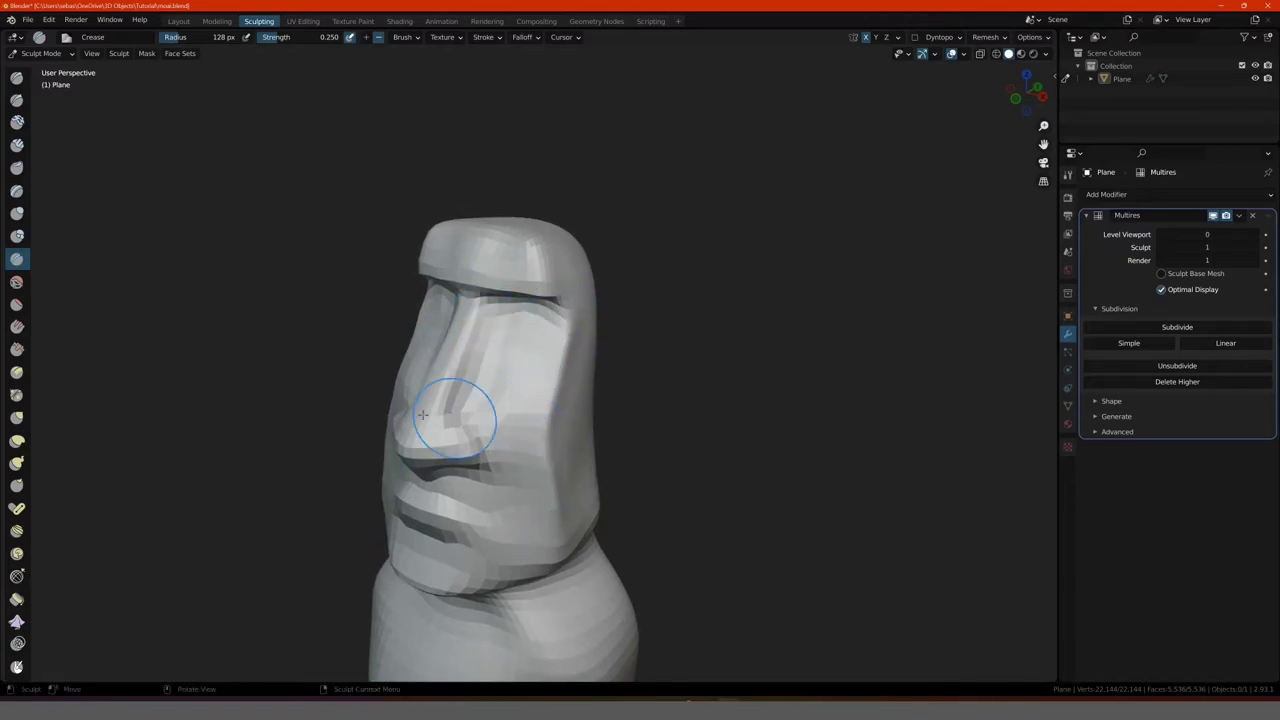
pyautogui.scroll(1, 422, 414)
pyautogui.scroll(1, 415, 400)
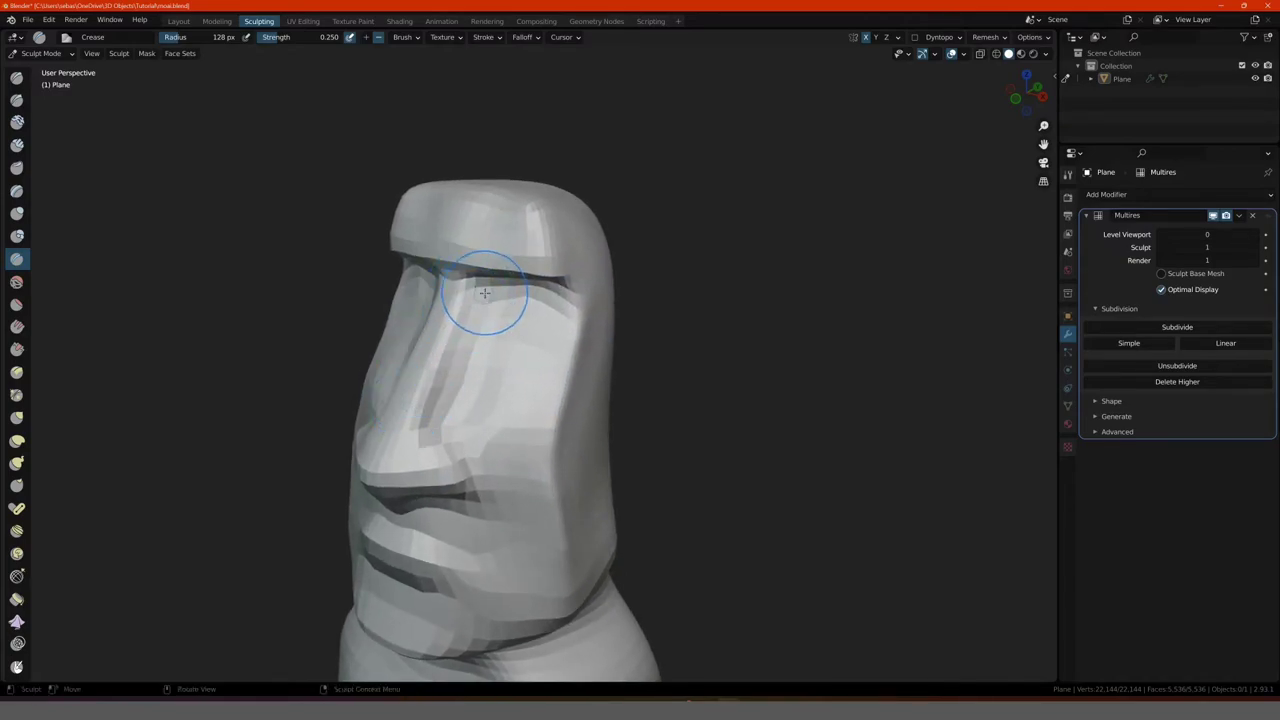
pyautogui.moveTo(484, 292); pyautogui.dragTo(502, 297, button='middle')
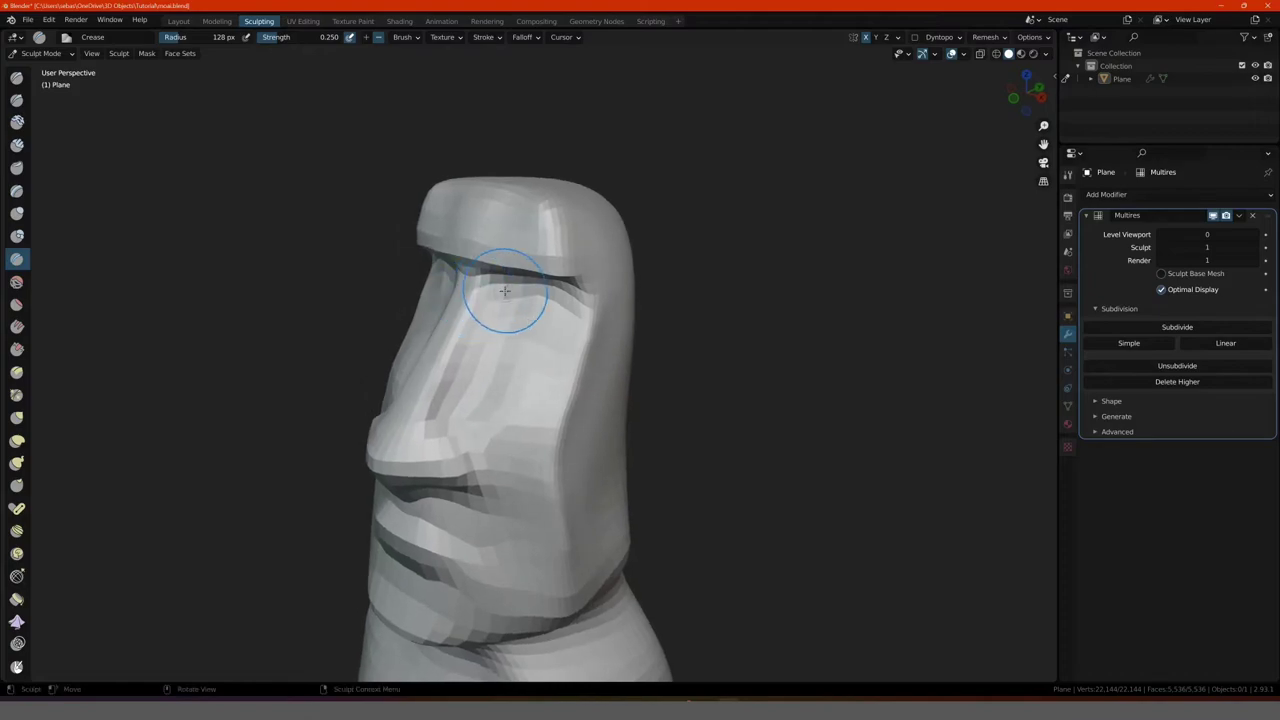
# Step: At 86 px radius, crease the eye socket edge, under the nostrils and along the nose side
pyautogui.press('f')
pyautogui.click(492, 300)
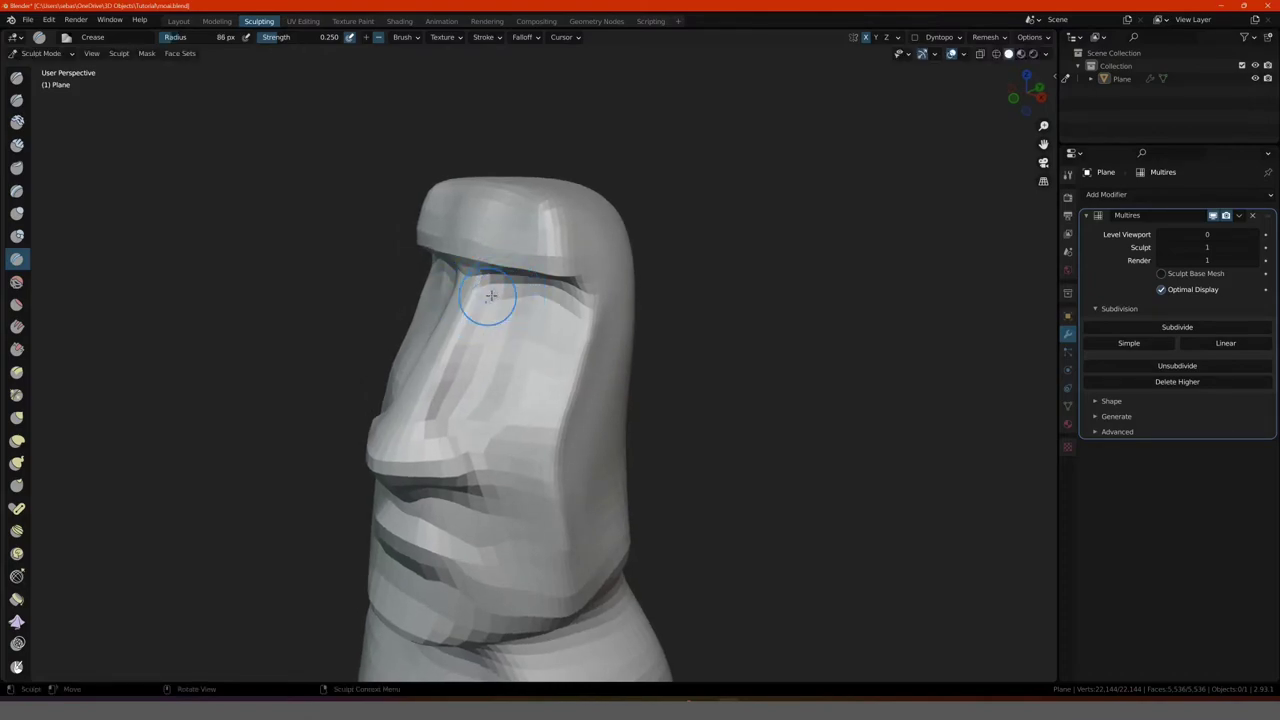
pyautogui.moveTo(480, 331)
pyautogui.mouseDown()
pyautogui.moveTo(434, 409)
pyautogui.moveTo(462, 375)
pyautogui.moveTo(441, 430)
pyautogui.moveTo(466, 449)
pyautogui.moveTo(420, 461)
pyautogui.mouseUp()
pyautogui.moveTo(420, 461); pyautogui.dragTo(470, 419, button='middle')
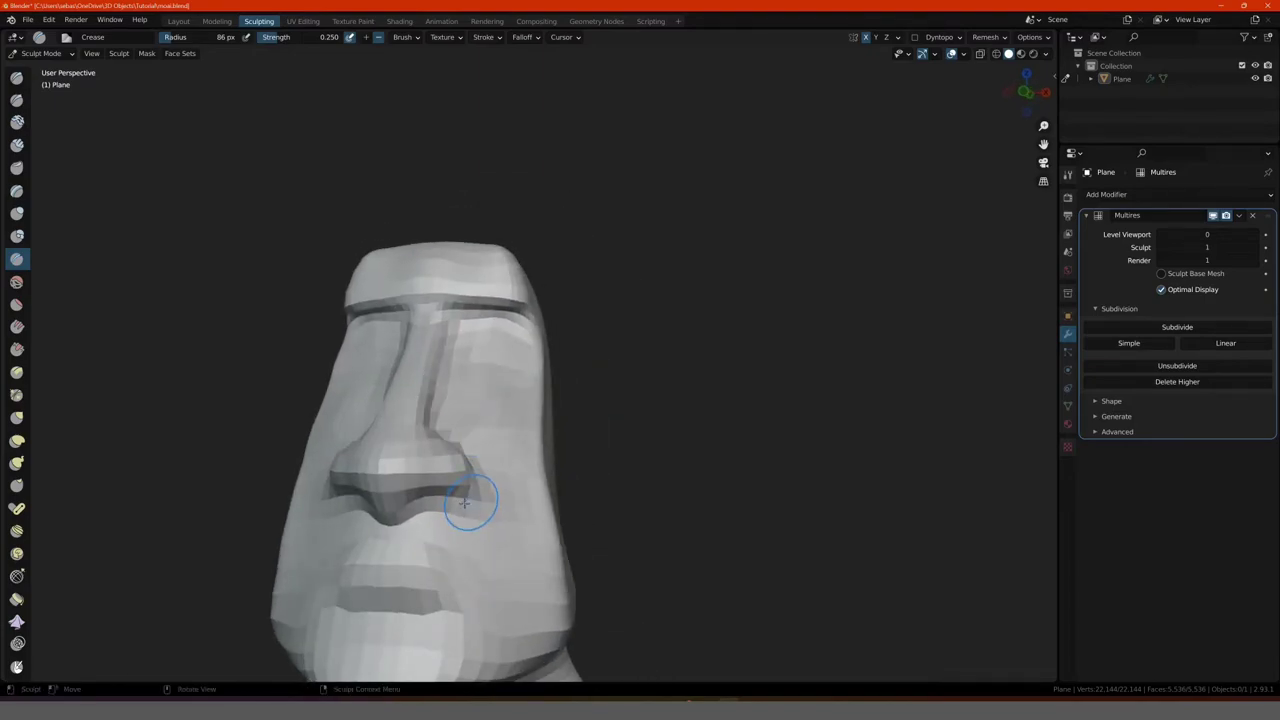
pyautogui.moveTo(464, 502)
pyautogui.mouseDown()
pyautogui.moveTo(423, 523)
pyautogui.moveTo(362, 512)
pyautogui.mouseUp()
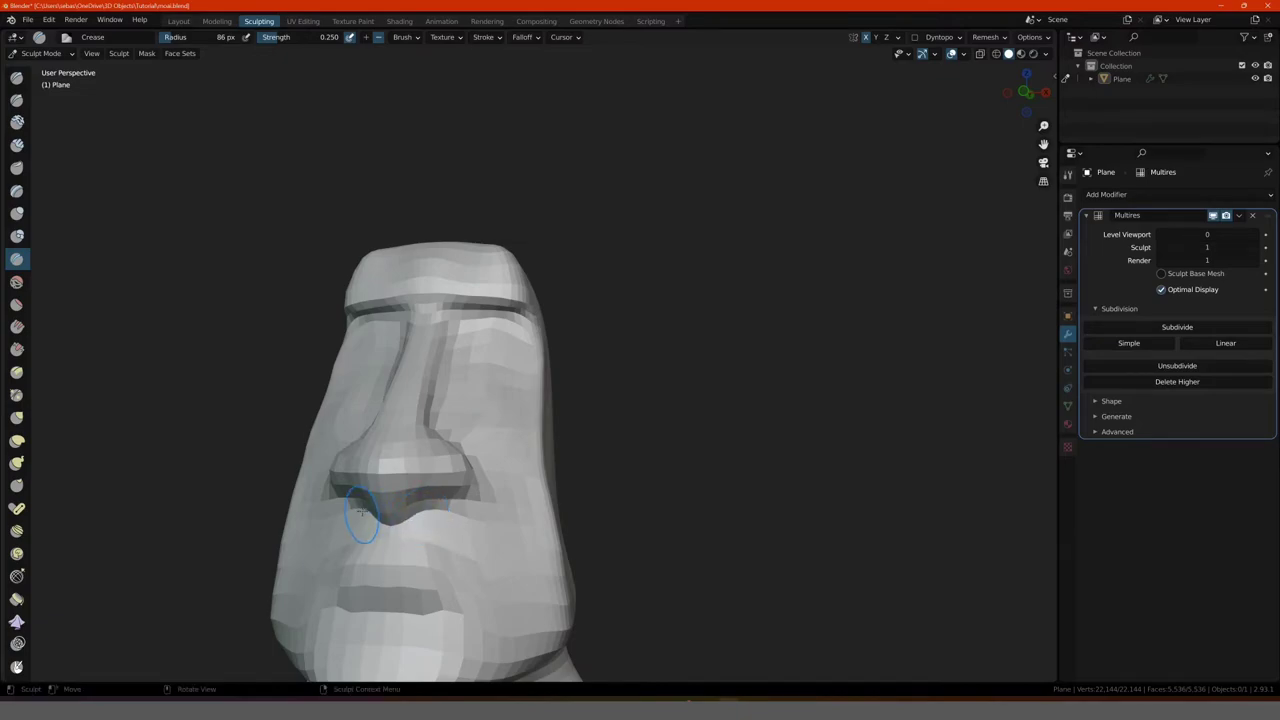
pyautogui.moveTo(362, 512); pyautogui.dragTo(665, 407, button='middle')
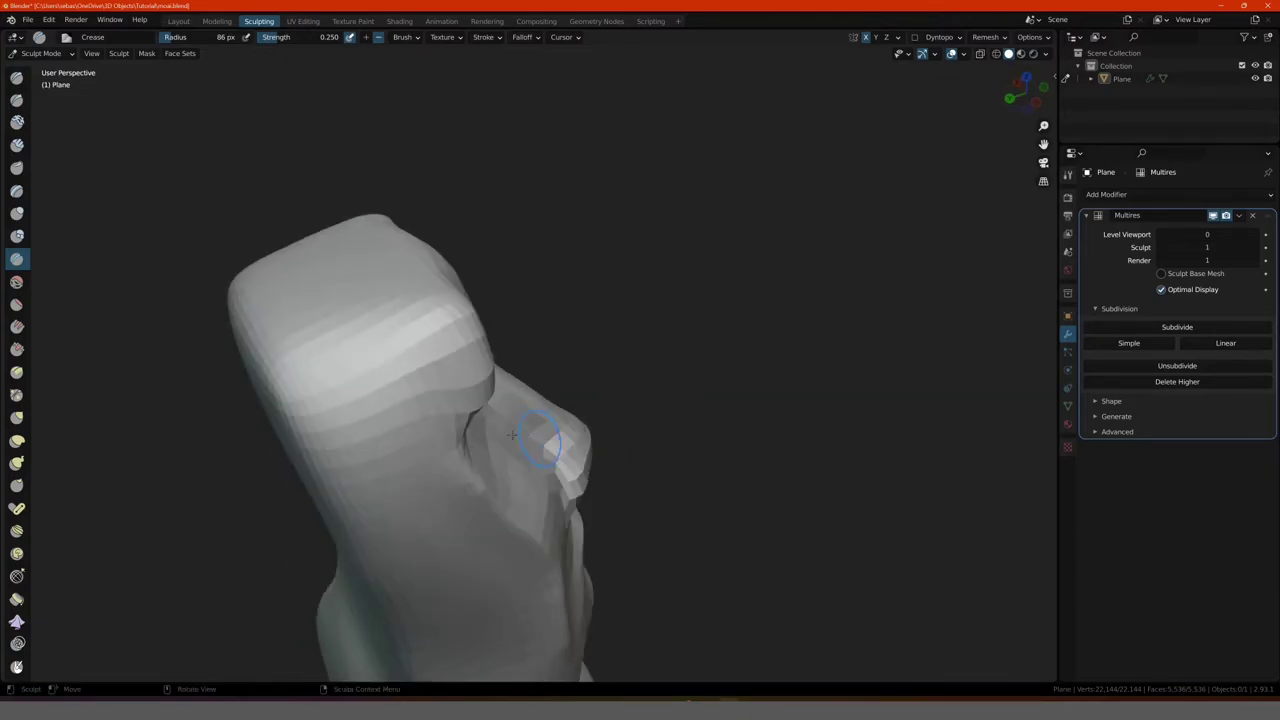
pyautogui.moveTo(512, 435); pyautogui.dragTo(476, 347, button='middle')
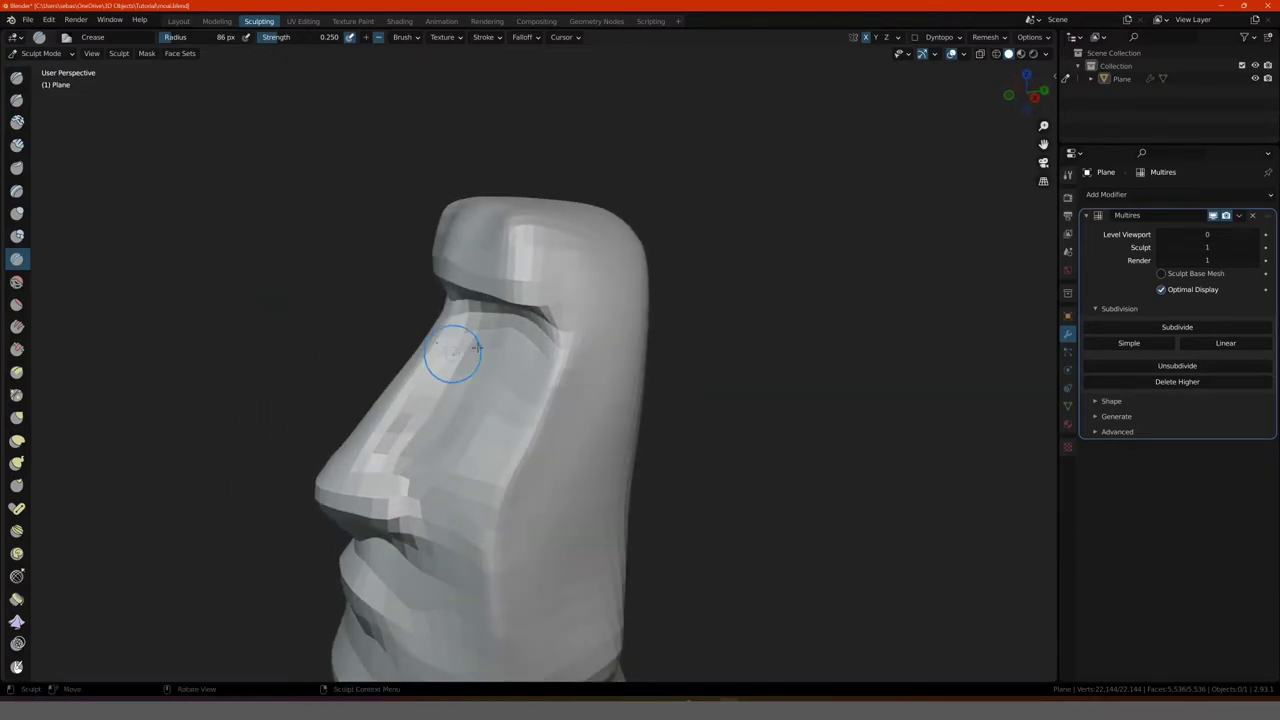
pyautogui.moveTo(476, 347)
pyautogui.mouseDown()
pyautogui.moveTo(421, 445)
pyautogui.moveTo(437, 414)
pyautogui.mouseUp()
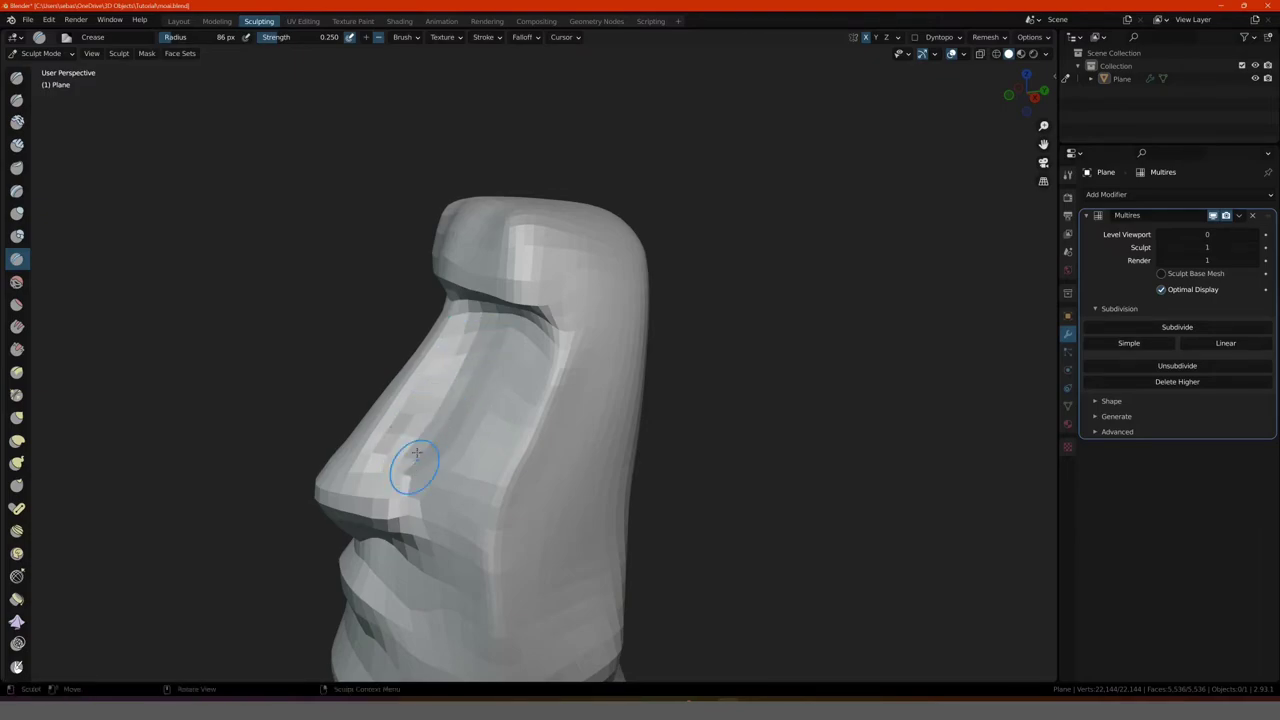
pyautogui.moveTo(400, 400); pyautogui.dragTo(523, 414, button='middle')
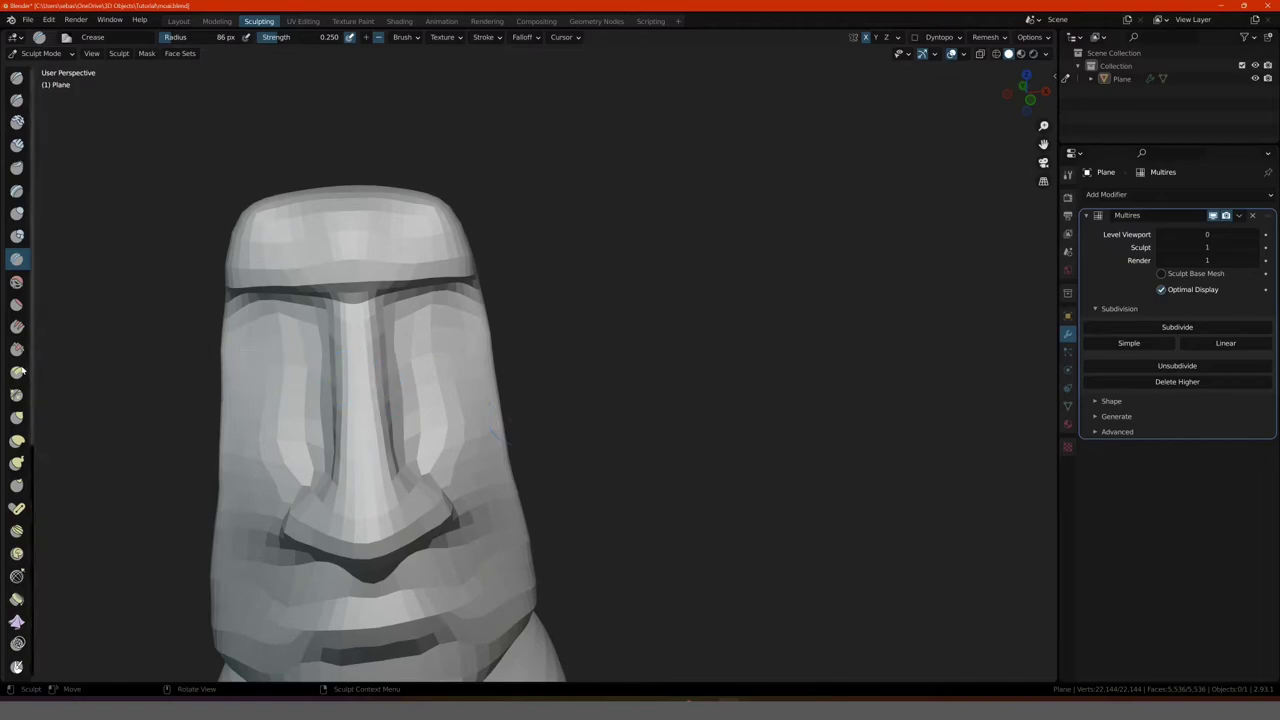
# Step: With the Grab brush, shape the nose bridge and pull the jaw and neck contour inward
pyautogui.click(16, 419)
pyautogui.moveTo(400, 343)
pyautogui.mouseDown()
pyautogui.moveTo(394, 333)
pyautogui.moveTo(405, 400)
pyautogui.moveTo(393, 405)
pyautogui.mouseUp()
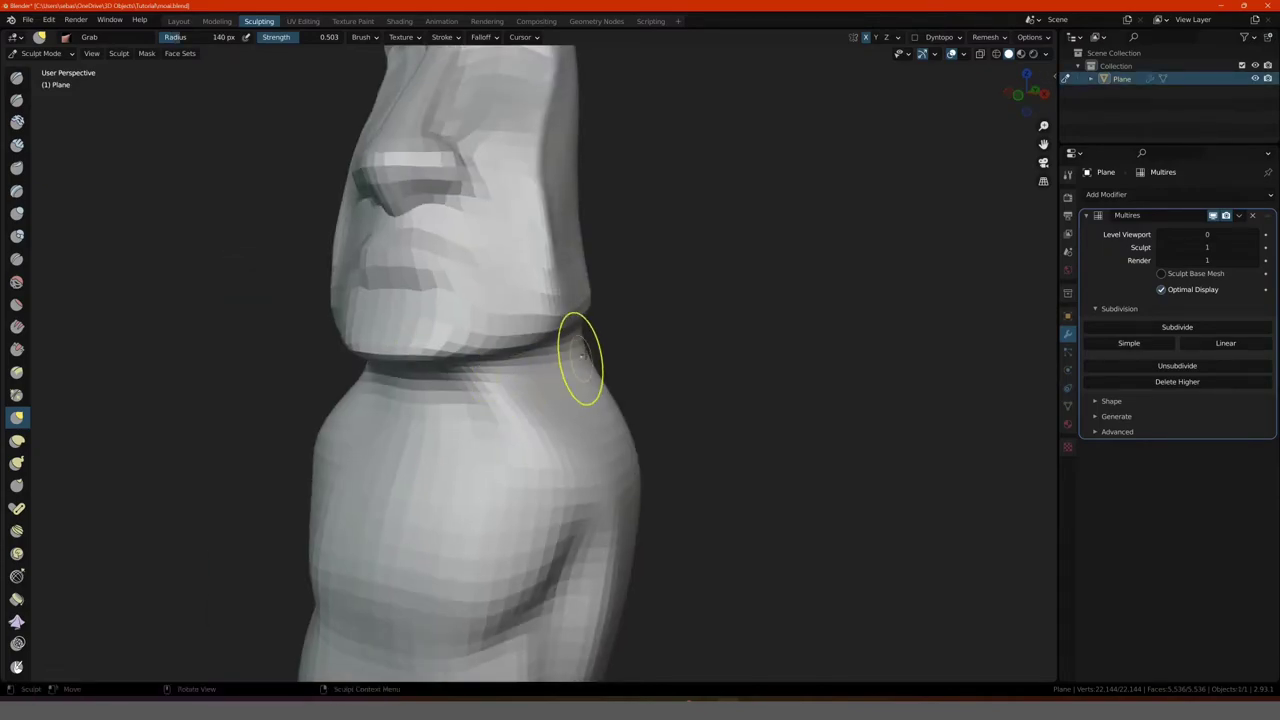
pyautogui.moveTo(586, 366)
pyautogui.mouseDown()
pyautogui.moveTo(578, 350)
pyautogui.moveTo(571, 366)
pyautogui.moveTo(534, 364)
pyautogui.mouseUp()
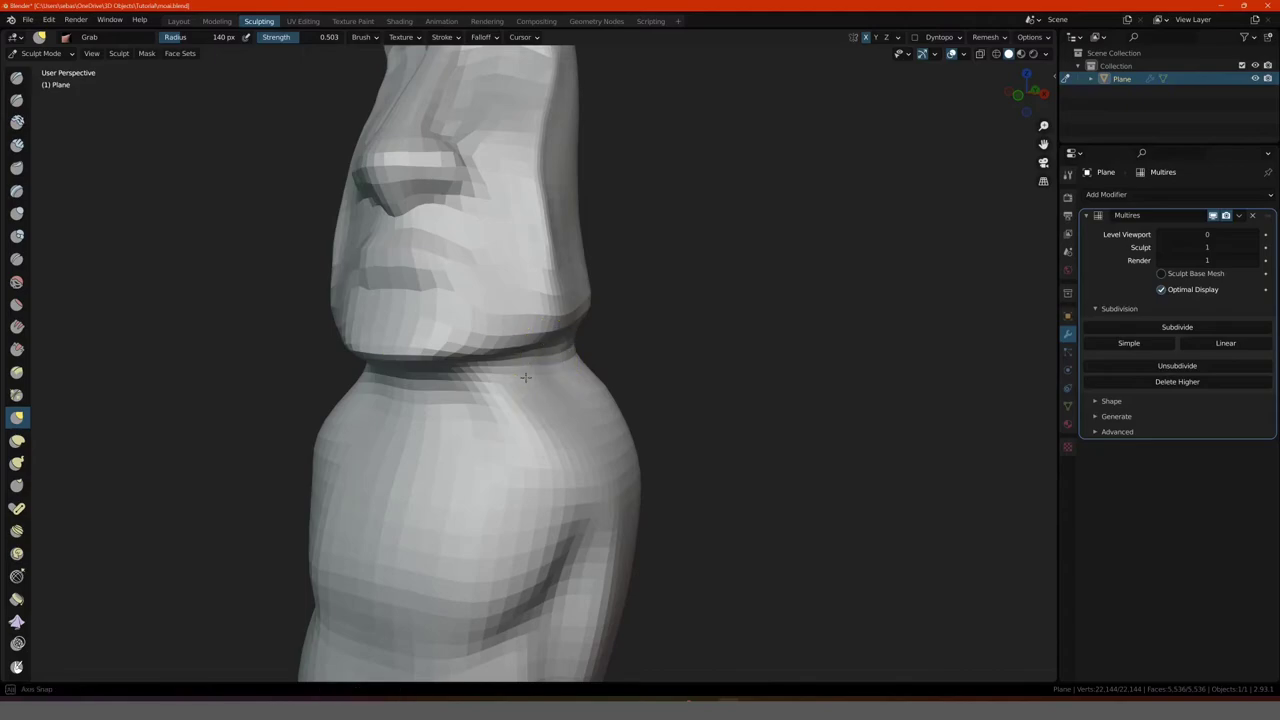
pyautogui.moveTo(546, 365)
pyautogui.mouseDown(button='middle')
pyautogui.moveTo(435, 401)
pyautogui.moveTo(300, 400)
pyautogui.mouseUp(button='middle')
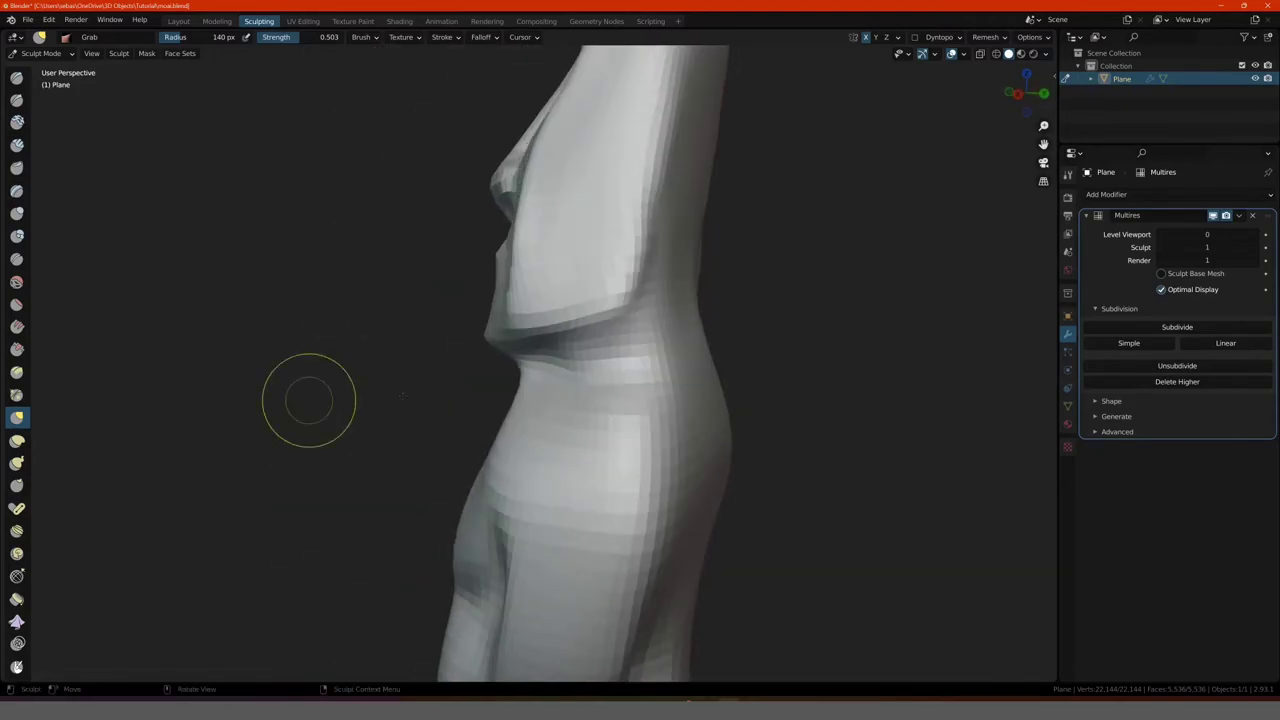
pyautogui.moveTo(508, 380)
pyautogui.mouseDown()
pyautogui.moveTo(543, 374)
pyautogui.moveTo(529, 394)
pyautogui.mouseUp()
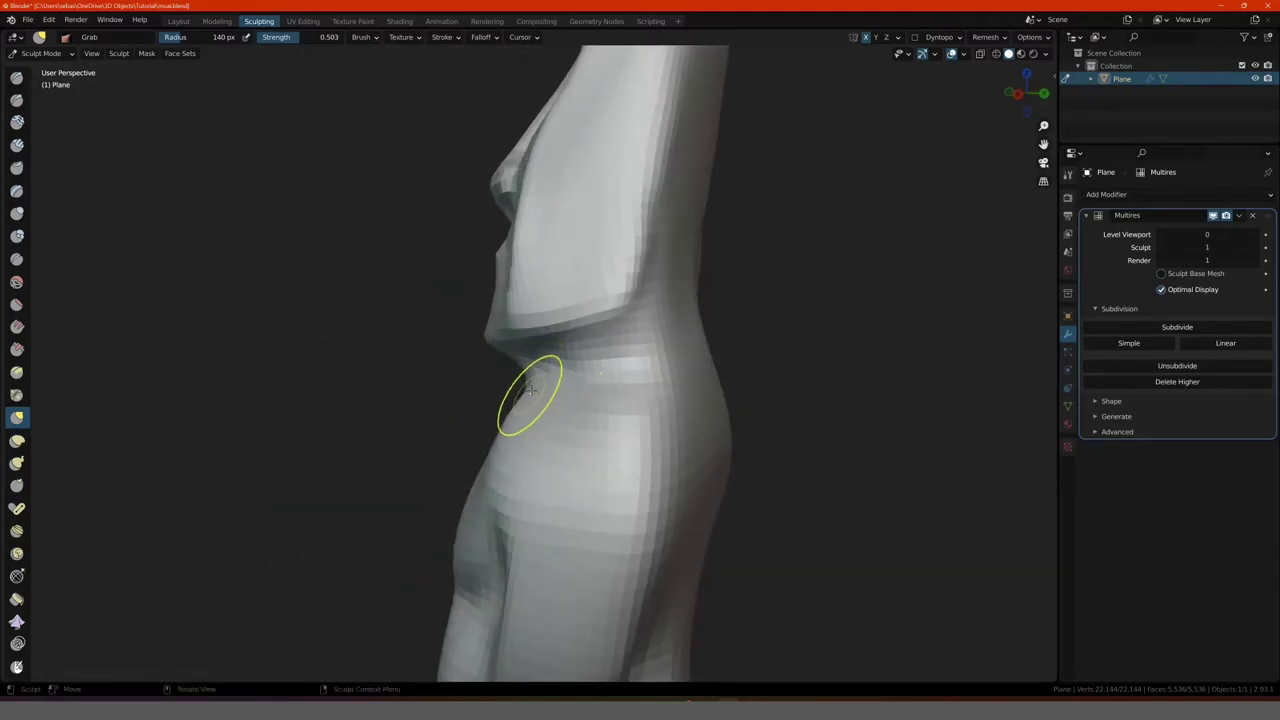
pyautogui.moveTo(529, 394); pyautogui.dragTo(438, 388, button='middle')
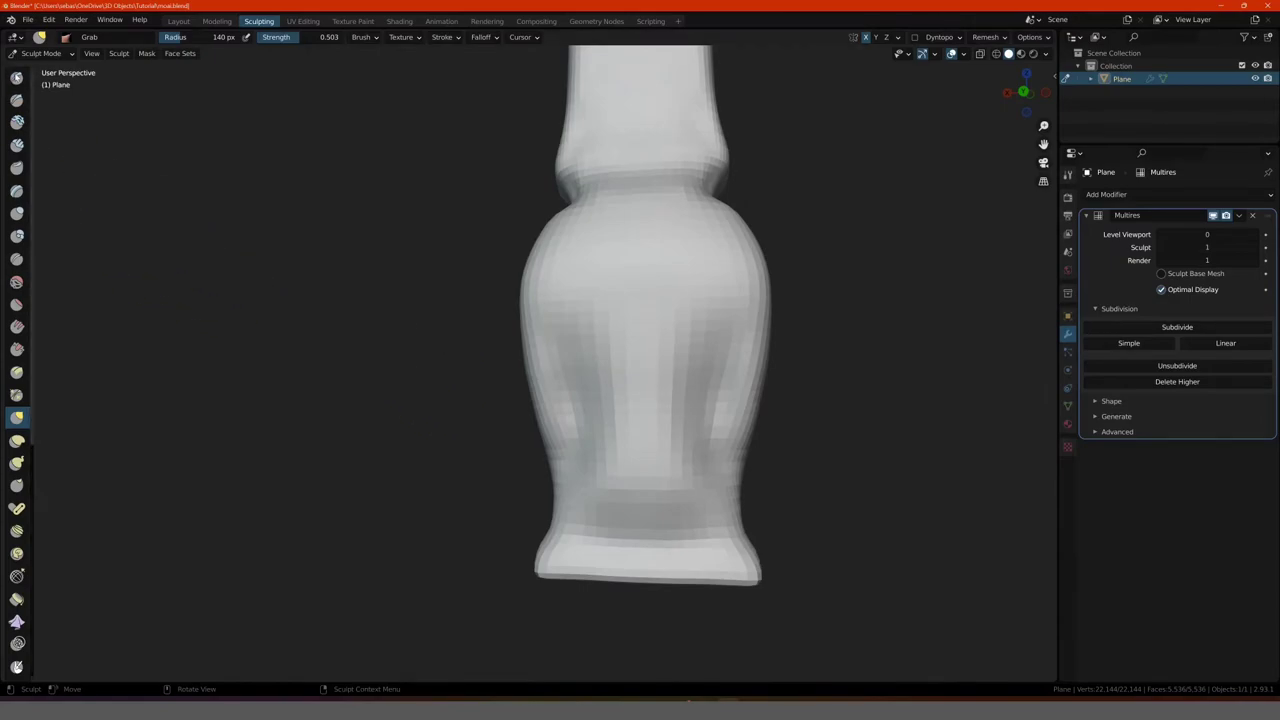
pyautogui.click(17, 77)
# Step: Reduce the Draw brush radius to 43 px
pyautogui.moveTo(586, 400)
pyautogui.mouseDown(button='middle')
pyautogui.moveTo(537, 389)
pyautogui.moveTo(664, 400)
pyautogui.mouseUp(button='middle')
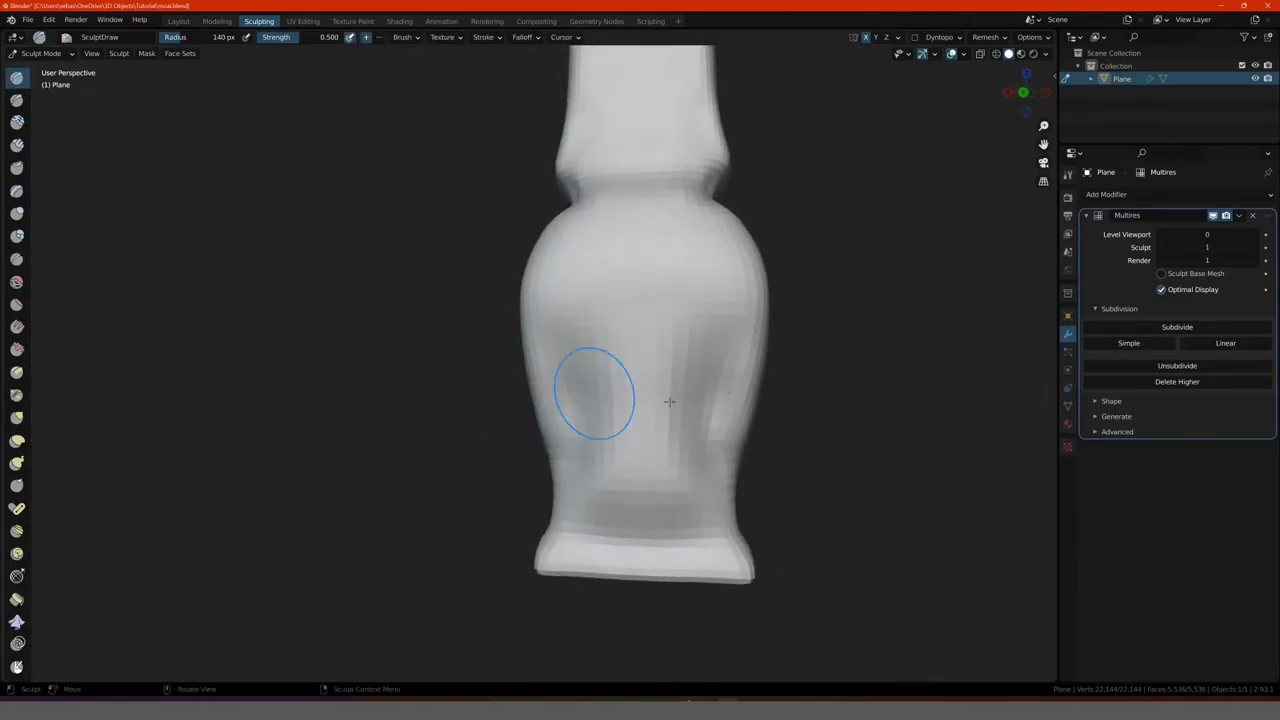
pyautogui.press('f')
pyautogui.click(639, 378)
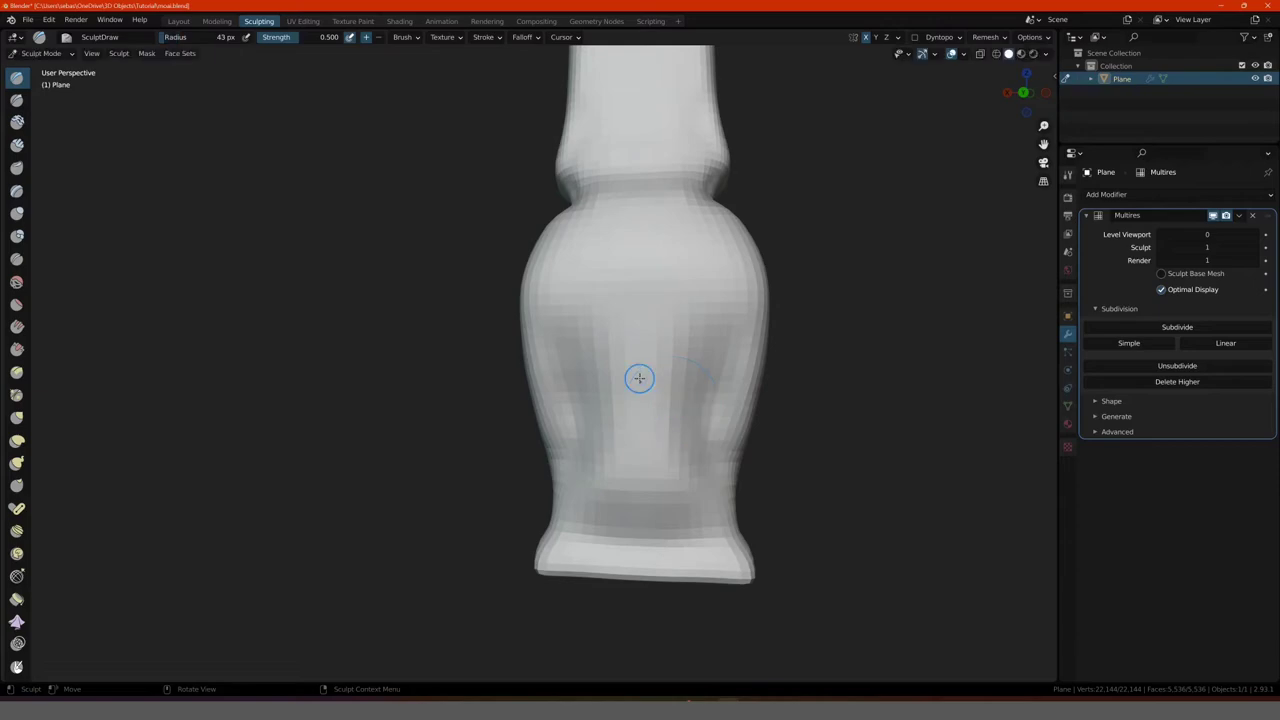
pyautogui.press('b')
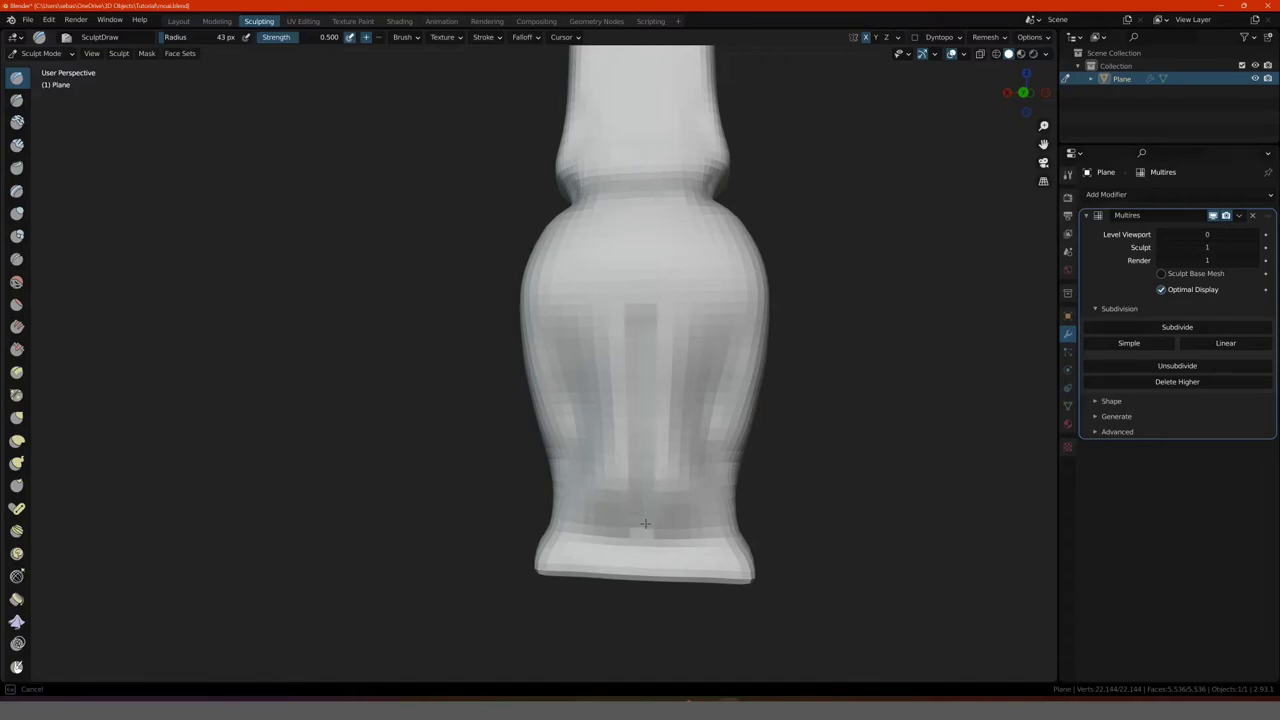
# Step: Carve a finger groove down the belly and a band around the lower body above the base
pyautogui.moveTo(645, 523); pyautogui.dragTo(417, 344, button='middle')
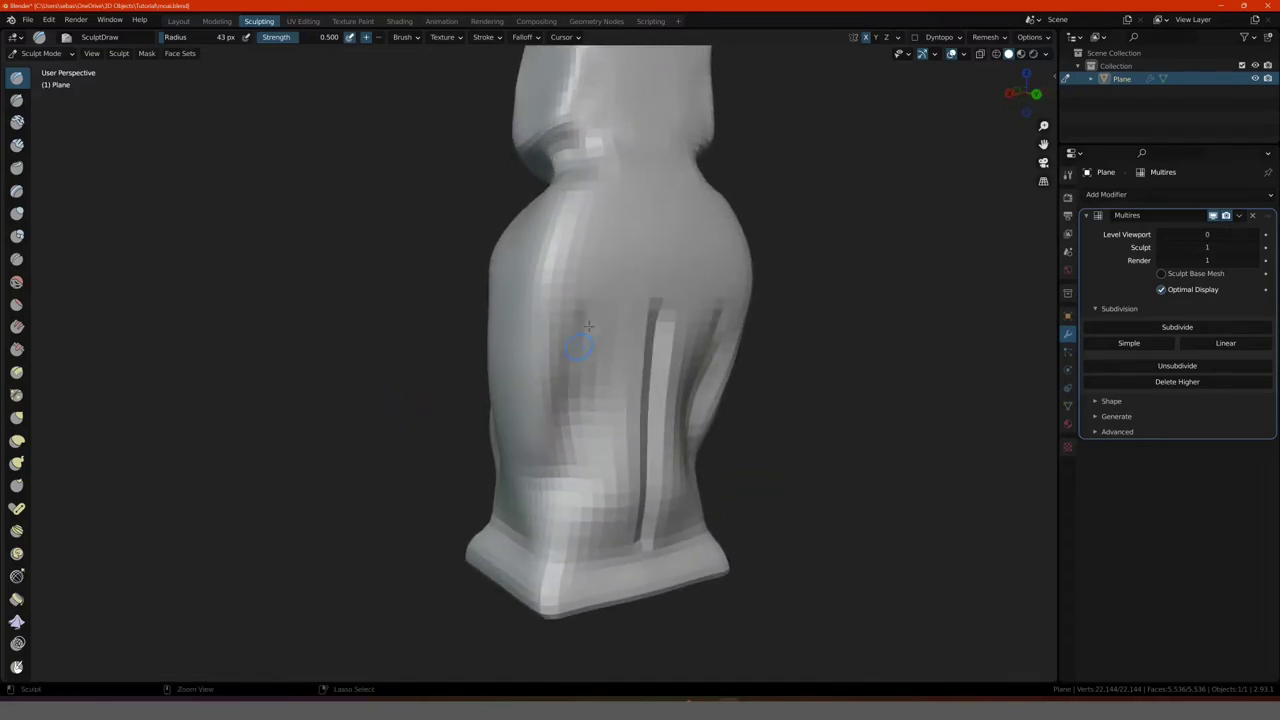
pyautogui.moveTo(588, 327)
pyautogui.mouseDown()
pyautogui.moveTo(556, 456)
pyautogui.moveTo(568, 447)
pyautogui.mouseUp()
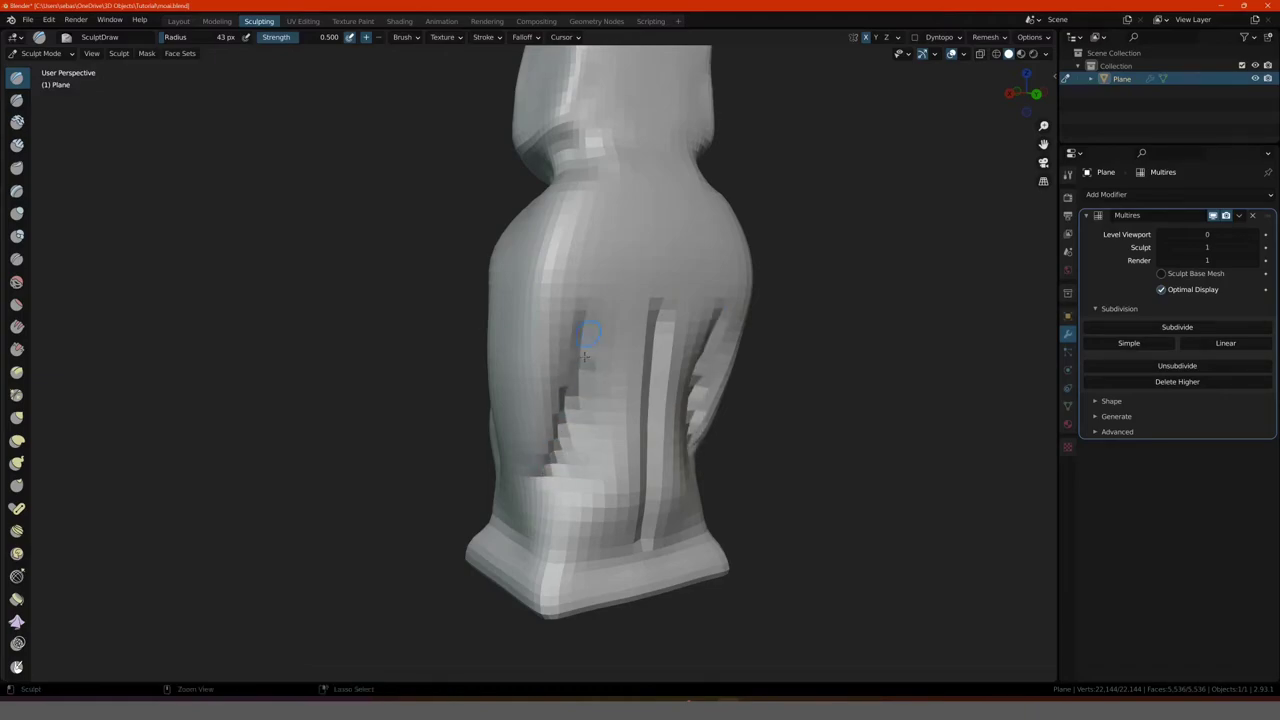
pyautogui.moveTo(585, 357); pyautogui.dragTo(597, 315, button='middle')
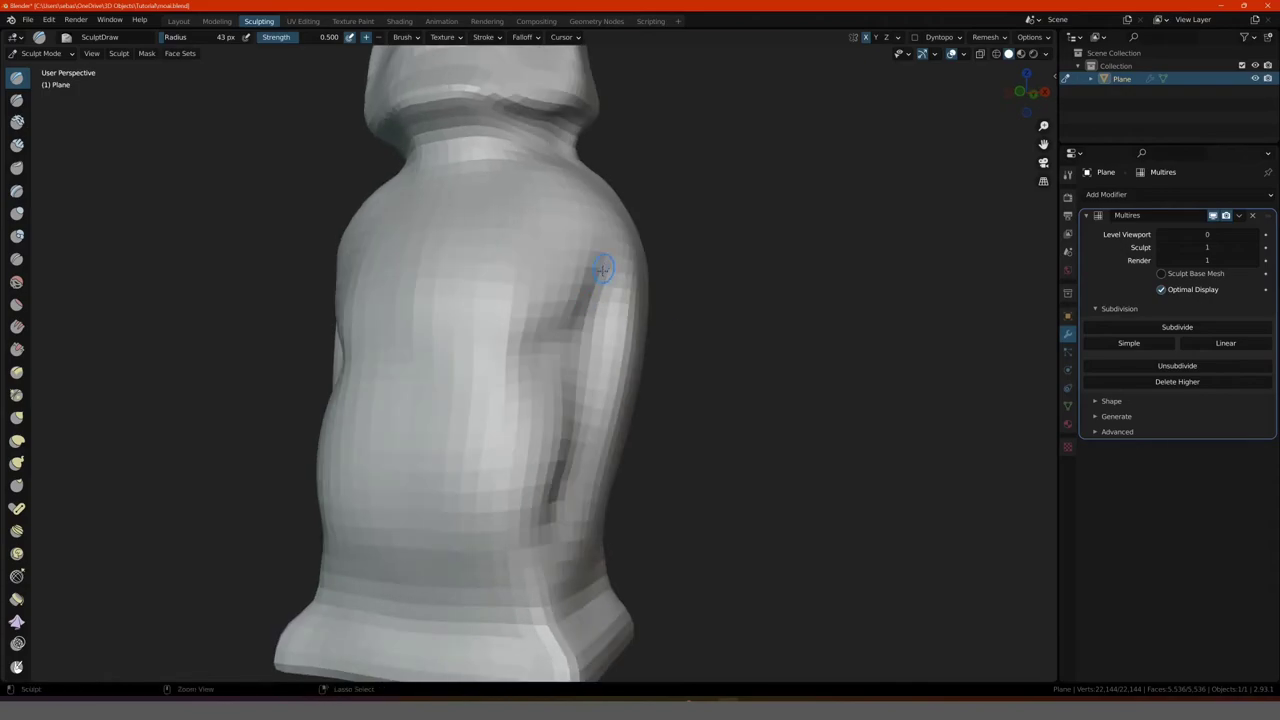
pyautogui.moveTo(603, 270); pyautogui.dragTo(560, 493)
pyautogui.moveTo(514, 449); pyautogui.dragTo(562, 408, button='middle')
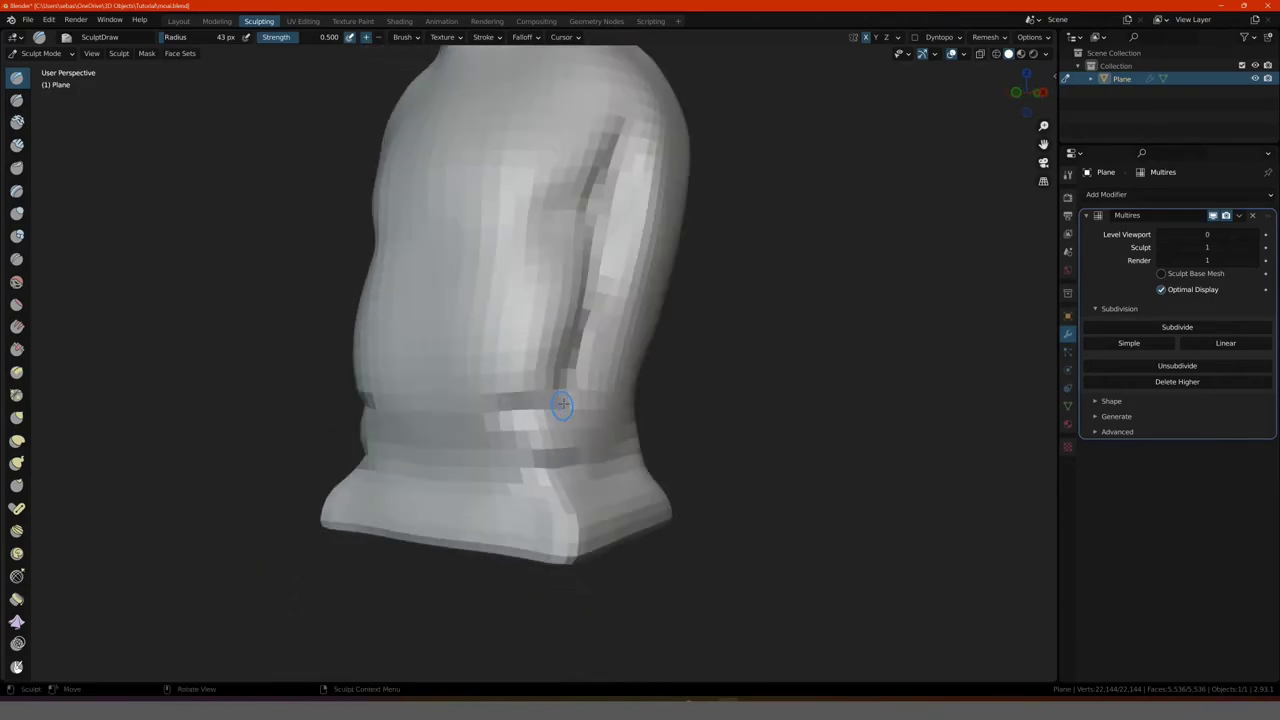
pyautogui.moveTo(493, 421); pyautogui.dragTo(578, 408)
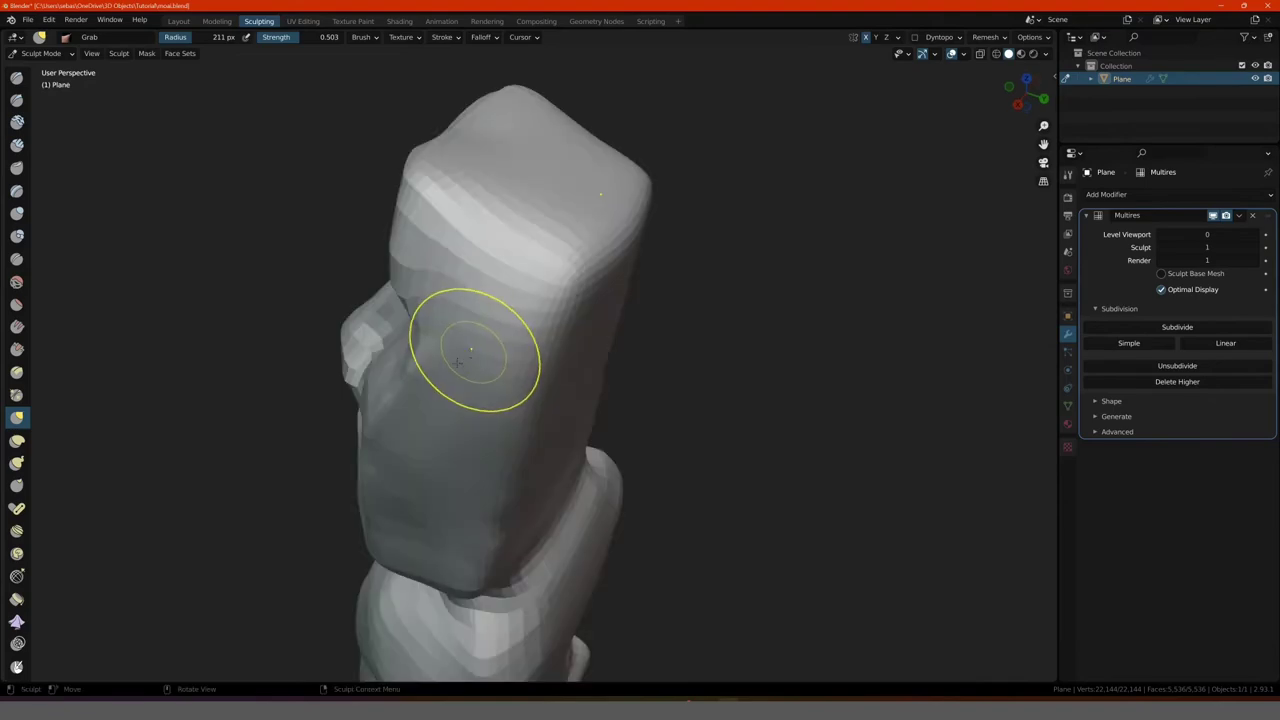
# Step: Flatten and smooth the top front of the head with an enlarged Scrape brush
pyautogui.moveTo(471, 343); pyautogui.dragTo(305, 370, button='middle')
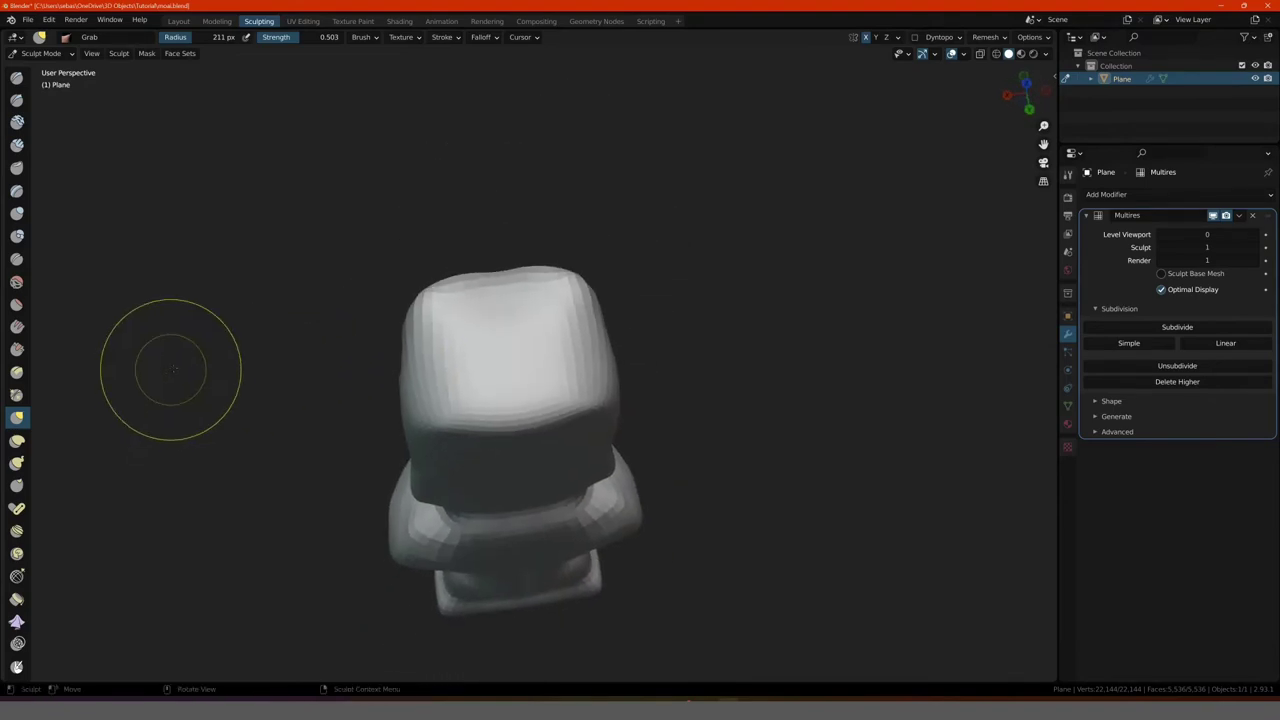
pyautogui.moveTo(31, 300)
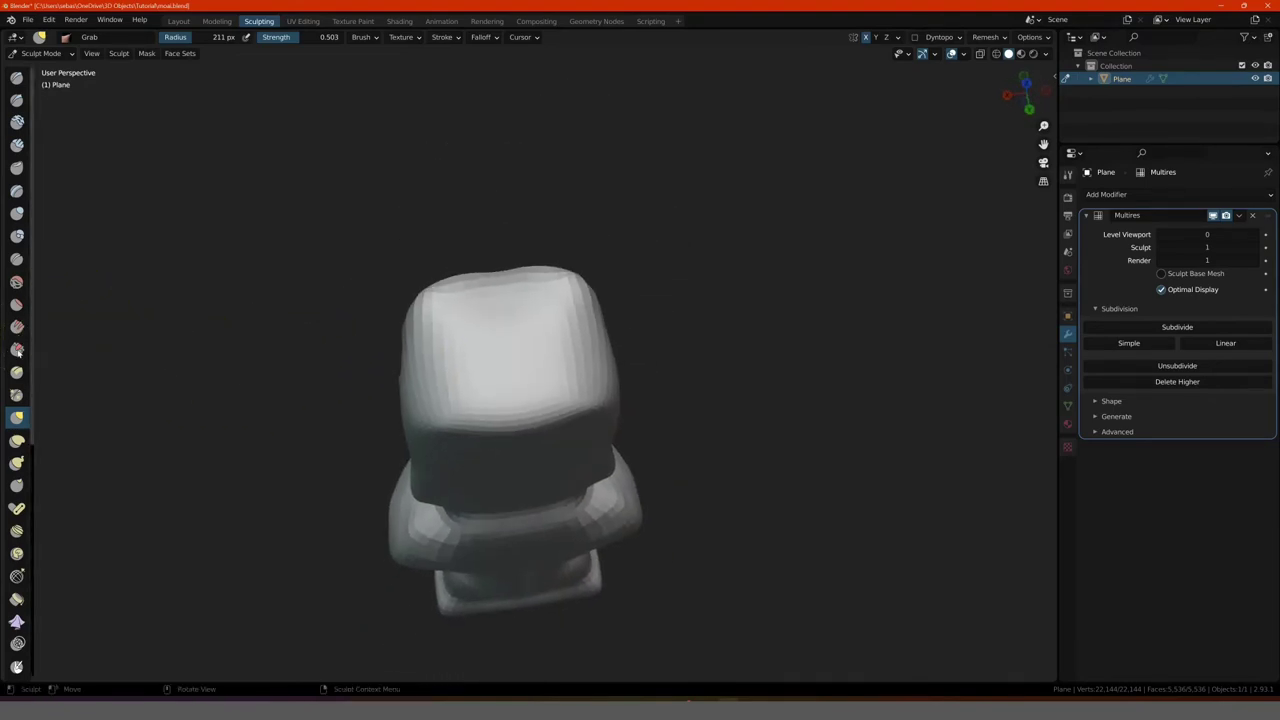
pyautogui.click(17, 350)
pyautogui.moveTo(228, 320); pyautogui.dragTo(214, 377, button='middle')
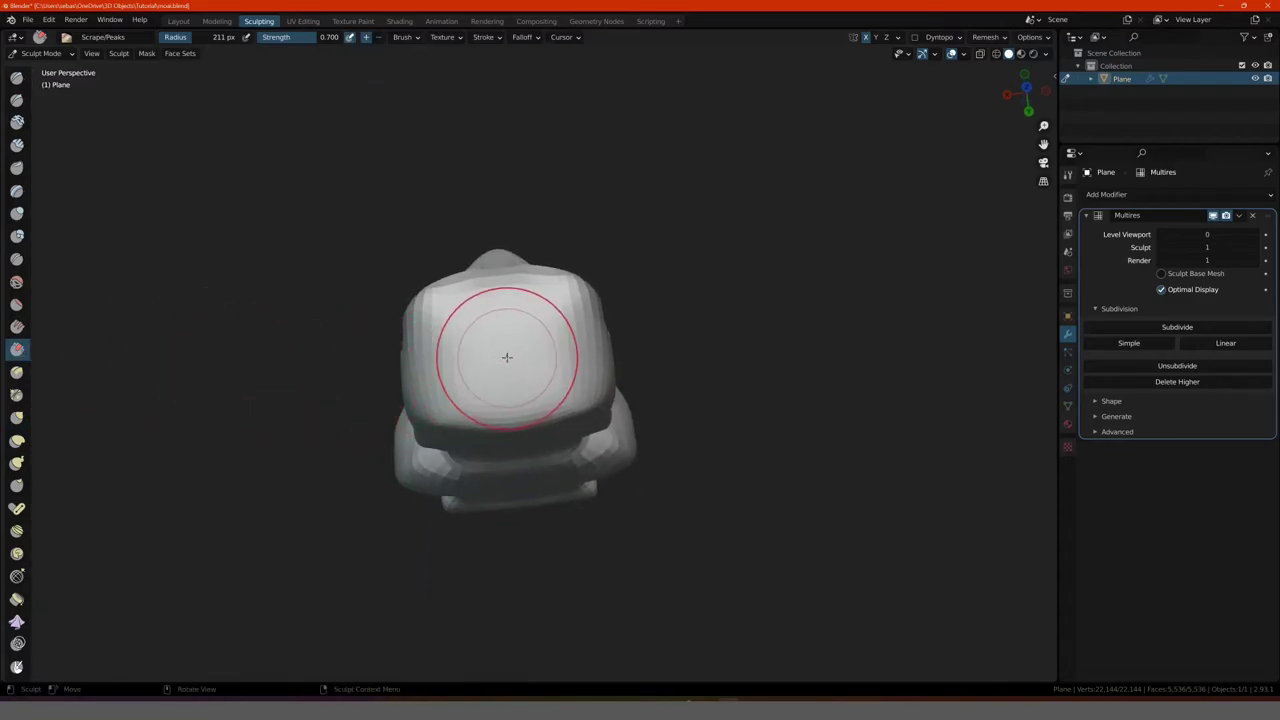
pyautogui.press('f')
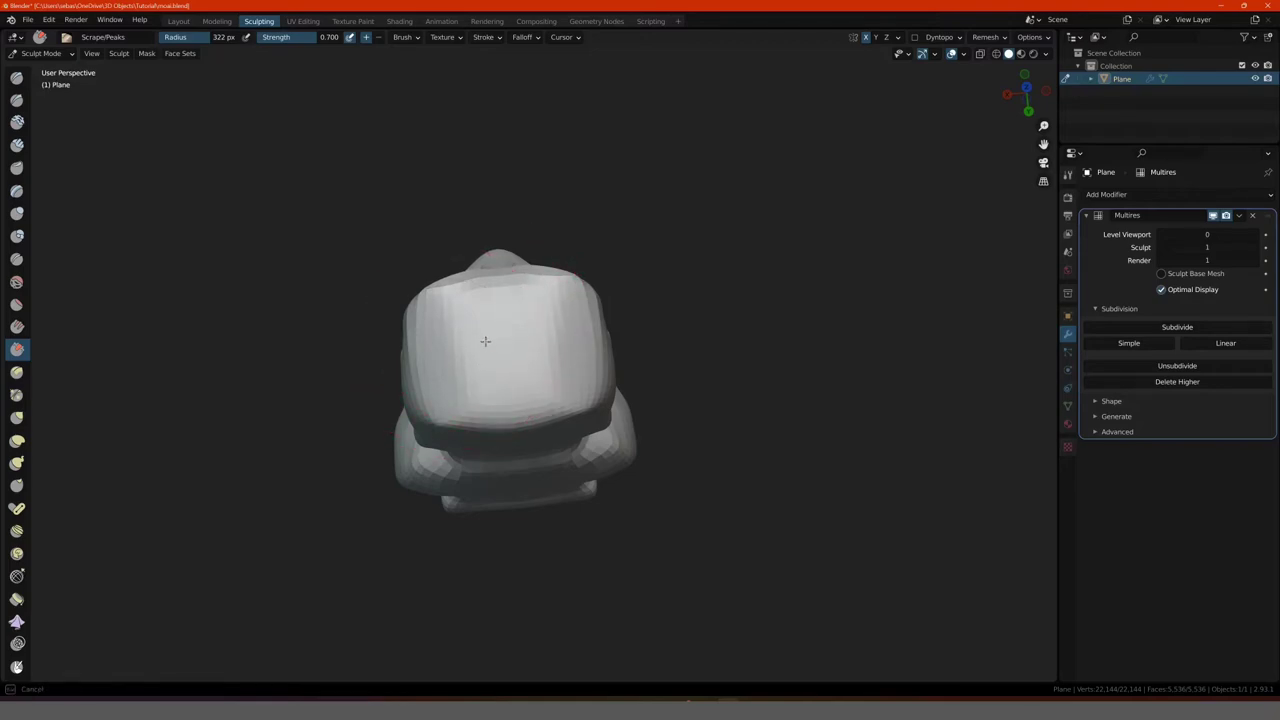
pyautogui.moveTo(462, 385)
pyautogui.mouseDown()
pyautogui.moveTo(508, 360)
pyautogui.moveTo(502, 372)
pyautogui.mouseUp()
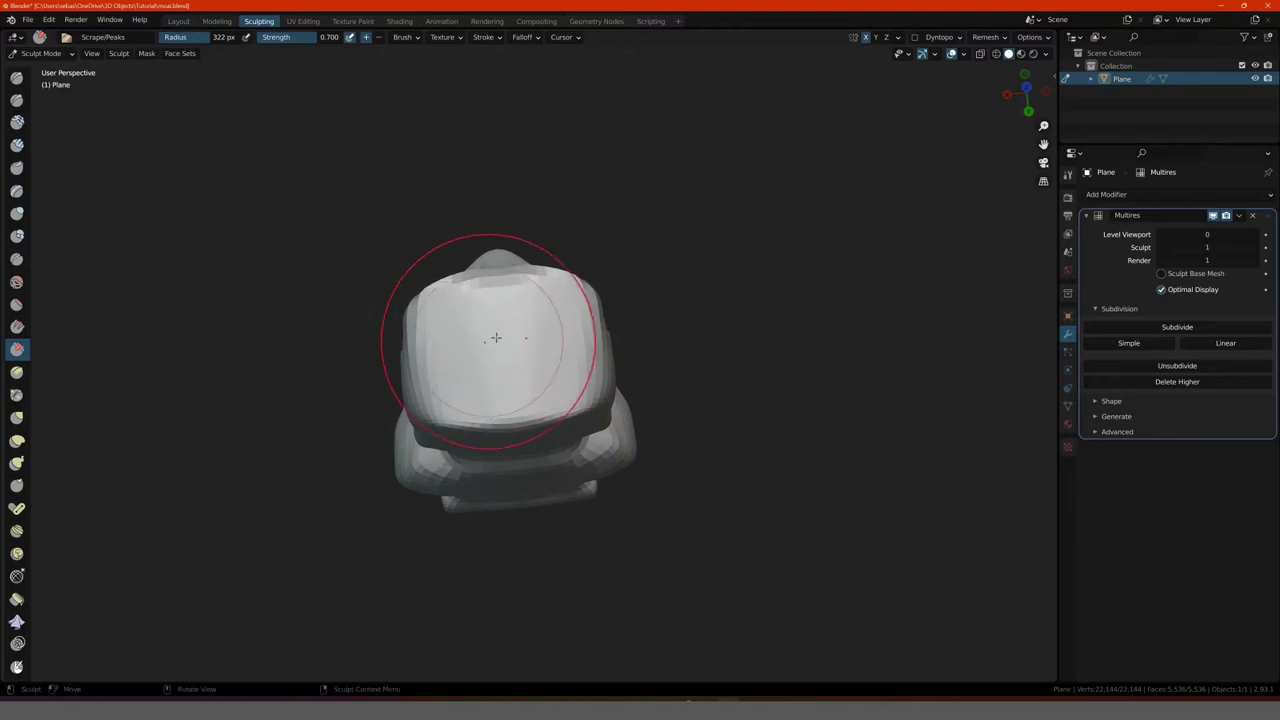
pyautogui.moveTo(455, 379)
pyautogui.mouseDown()
pyautogui.moveTo(488, 358)
pyautogui.moveTo(491, 386)
pyautogui.moveTo(586, 391)
pyautogui.moveTo(549, 368)
pyautogui.mouseUp()
pyautogui.moveTo(561, 303); pyautogui.dragTo(460, 296)
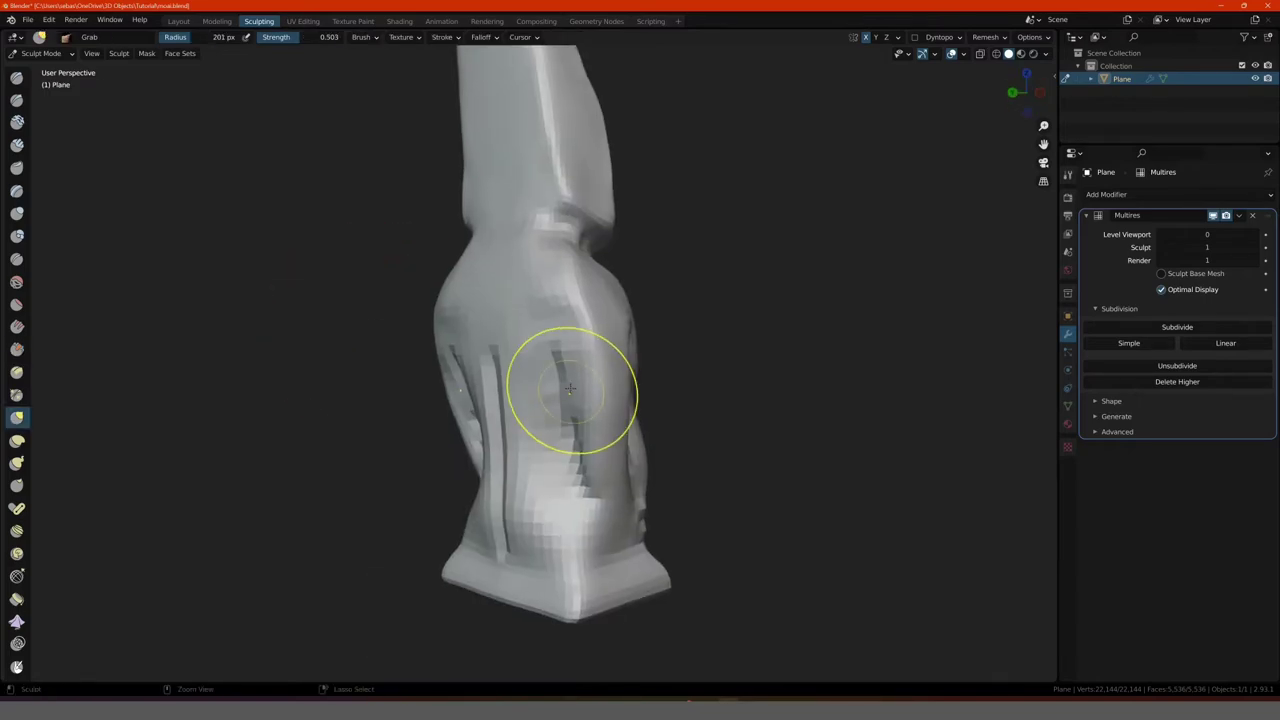
pyautogui.moveTo(571, 385)
pyautogui.mouseDown()
pyautogui.moveTo(577, 291)
pyautogui.moveTo(594, 371)
pyautogui.mouseUp()
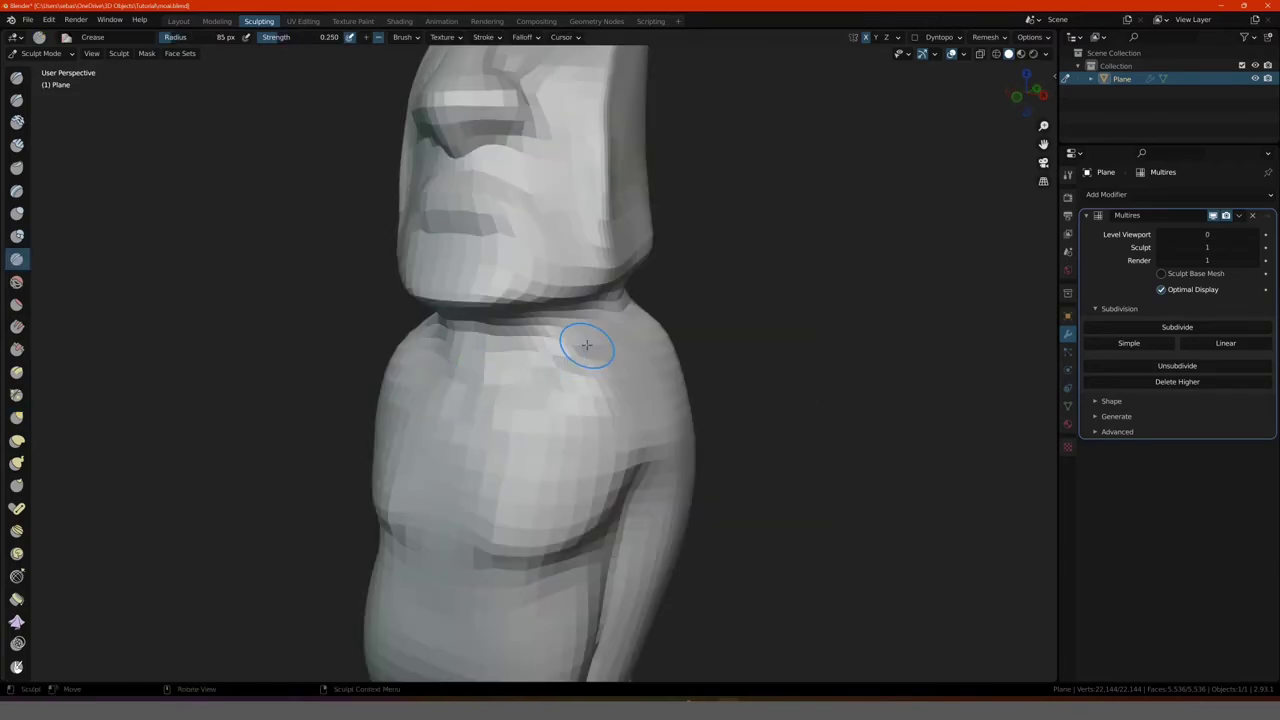
# Step: Crease across the upper chest and along the chin's underside to separate head from neck
pyautogui.moveTo(548, 358); pyautogui.dragTo(514, 364)
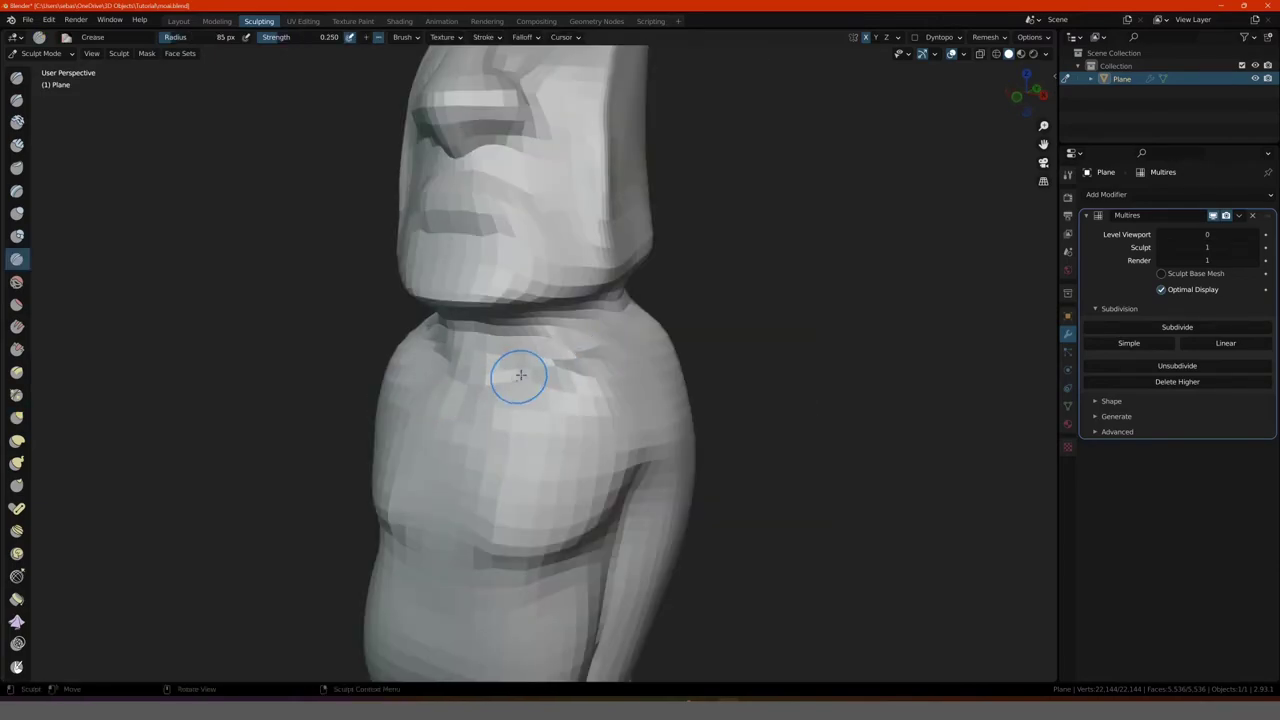
pyautogui.moveTo(578, 342); pyautogui.dragTo(558, 326, button='middle')
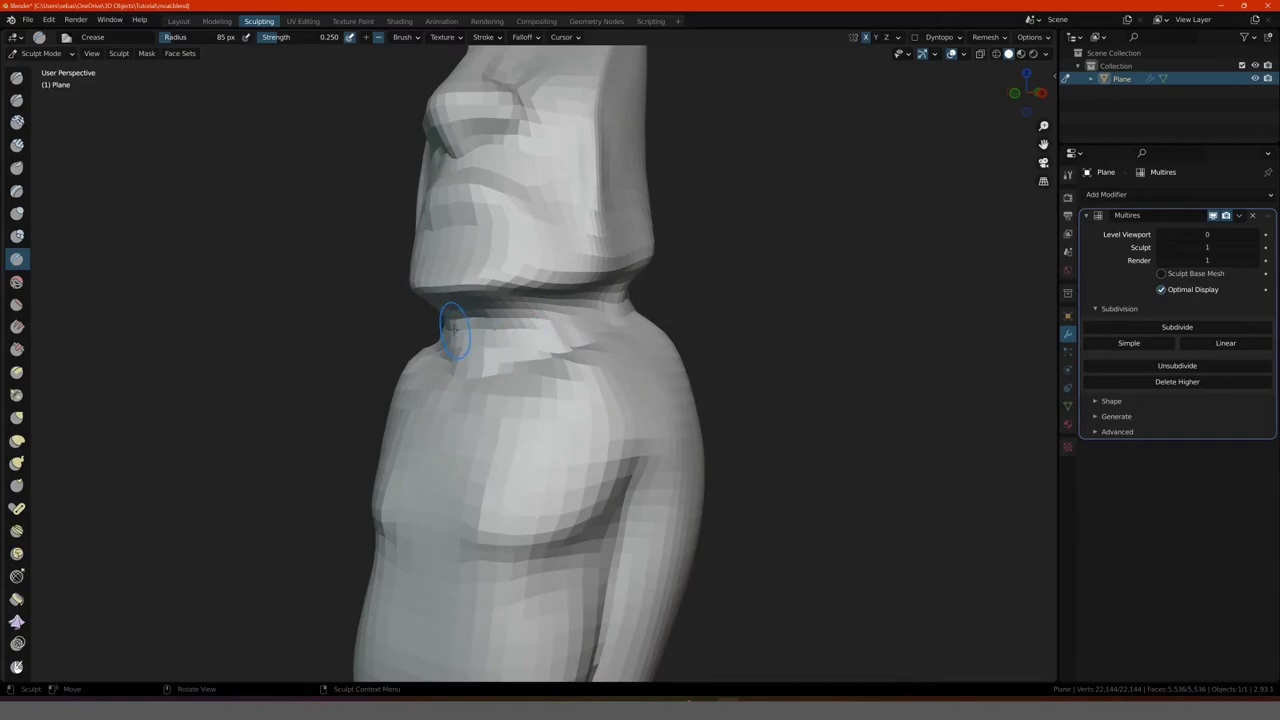
pyautogui.moveTo(453, 327); pyautogui.dragTo(579, 320)
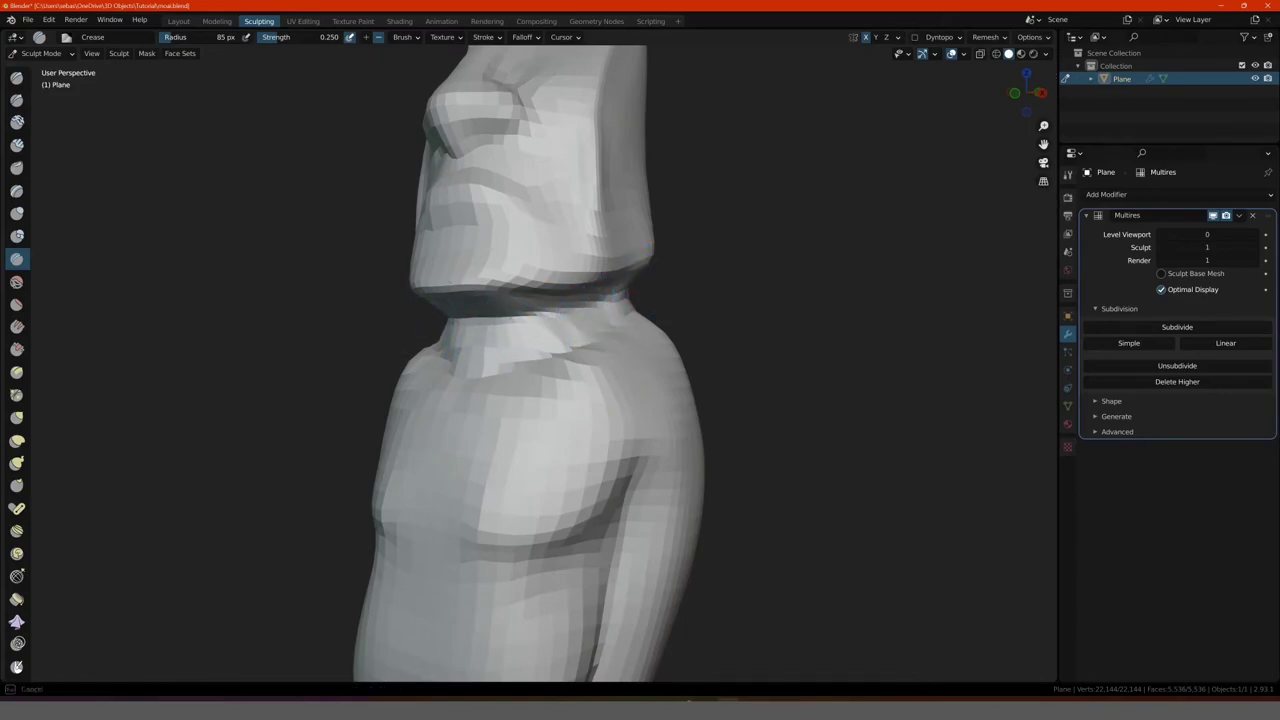
pyautogui.moveTo(617, 292)
pyautogui.keyDown('ctrl'); pyautogui.mouseDown()
pyautogui.moveTo(600, 272)
pyautogui.moveTo(458, 299)
pyautogui.mouseUp(); pyautogui.keyUp('ctrl')
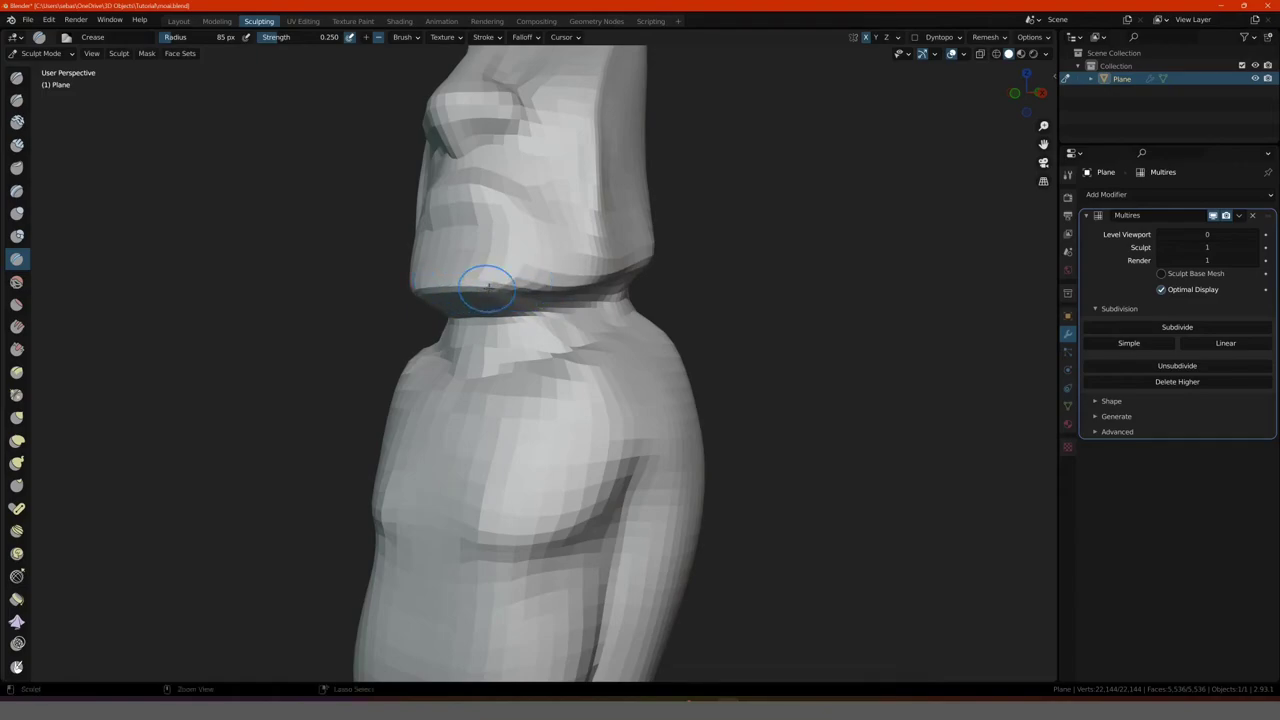
pyautogui.moveTo(382, 286); pyautogui.dragTo(449, 305, button='middle')
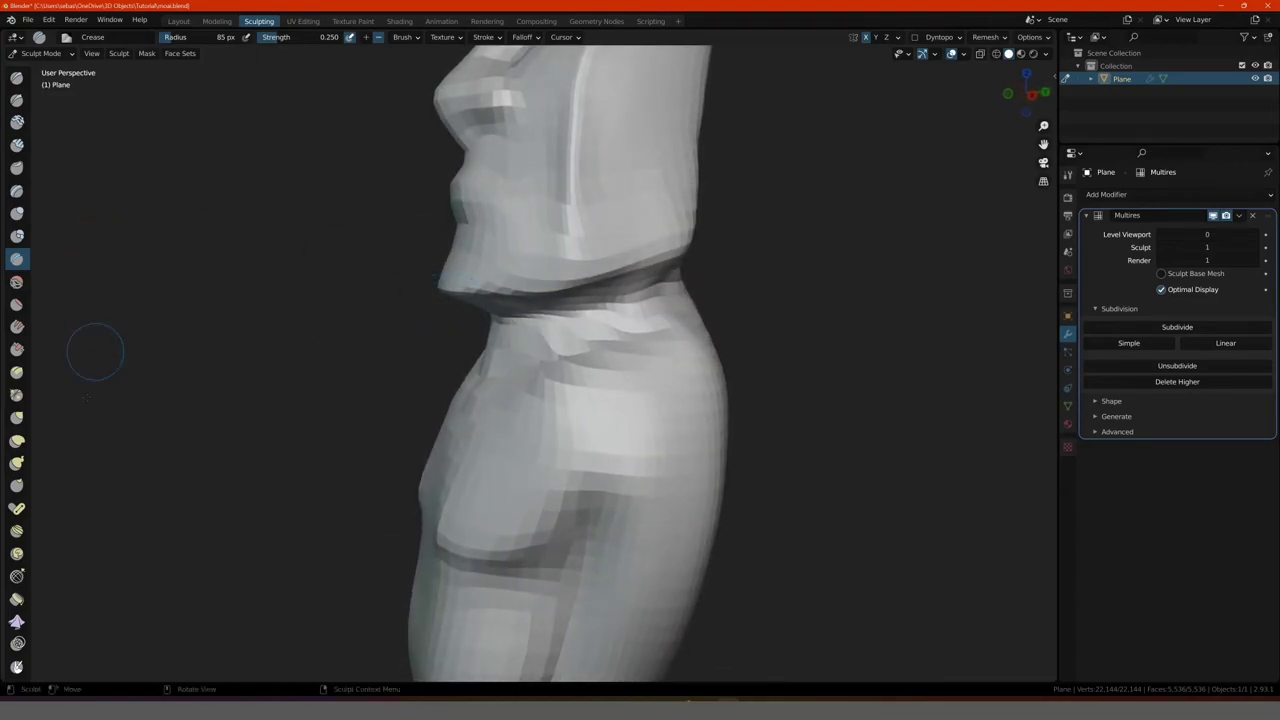
pyautogui.click(17, 417)
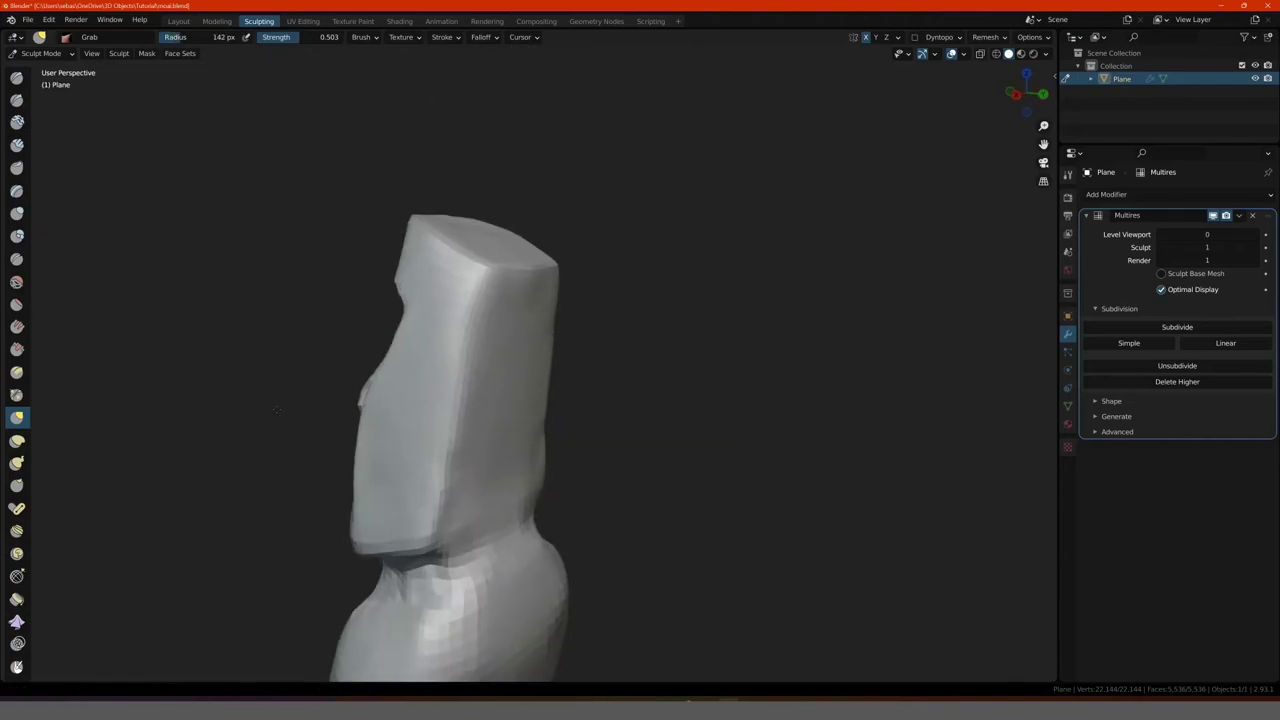
pyautogui.moveTo(277, 410); pyautogui.dragTo(371, 414, button='middle')
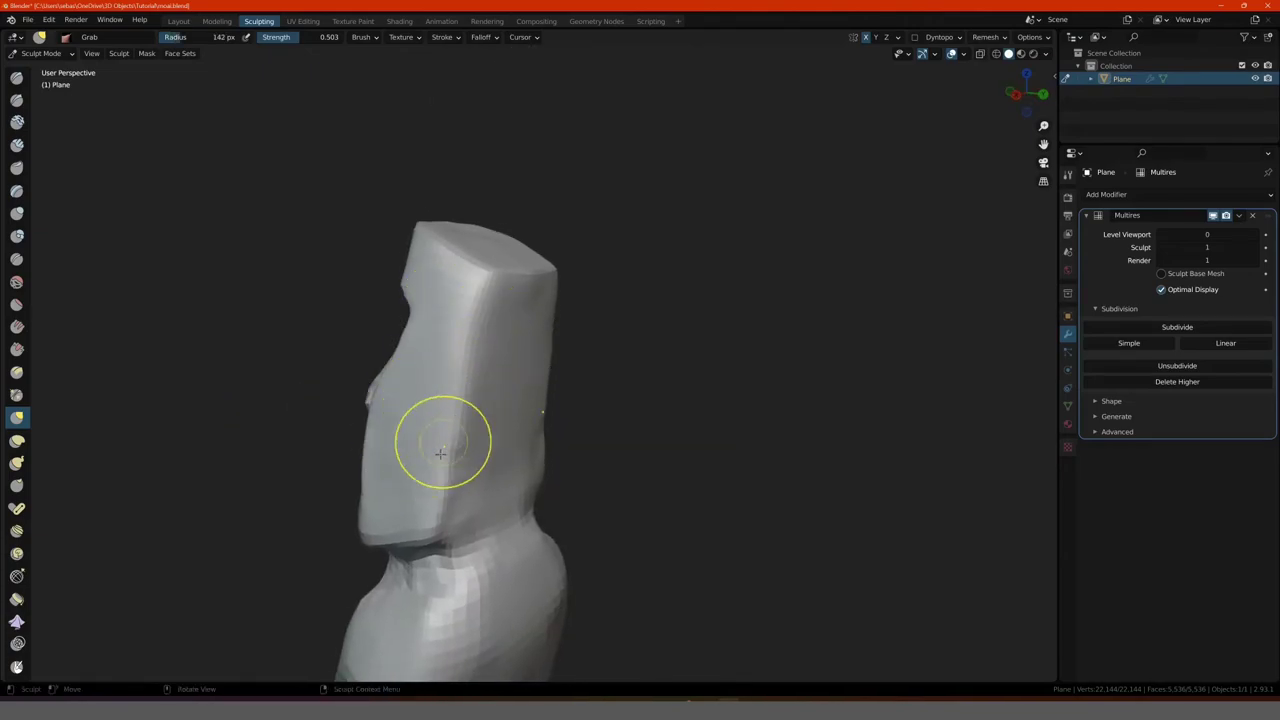
# Step: Build up a long ear on the head's side with Clay Strips at 58 px radius
pyautogui.click(17, 146)
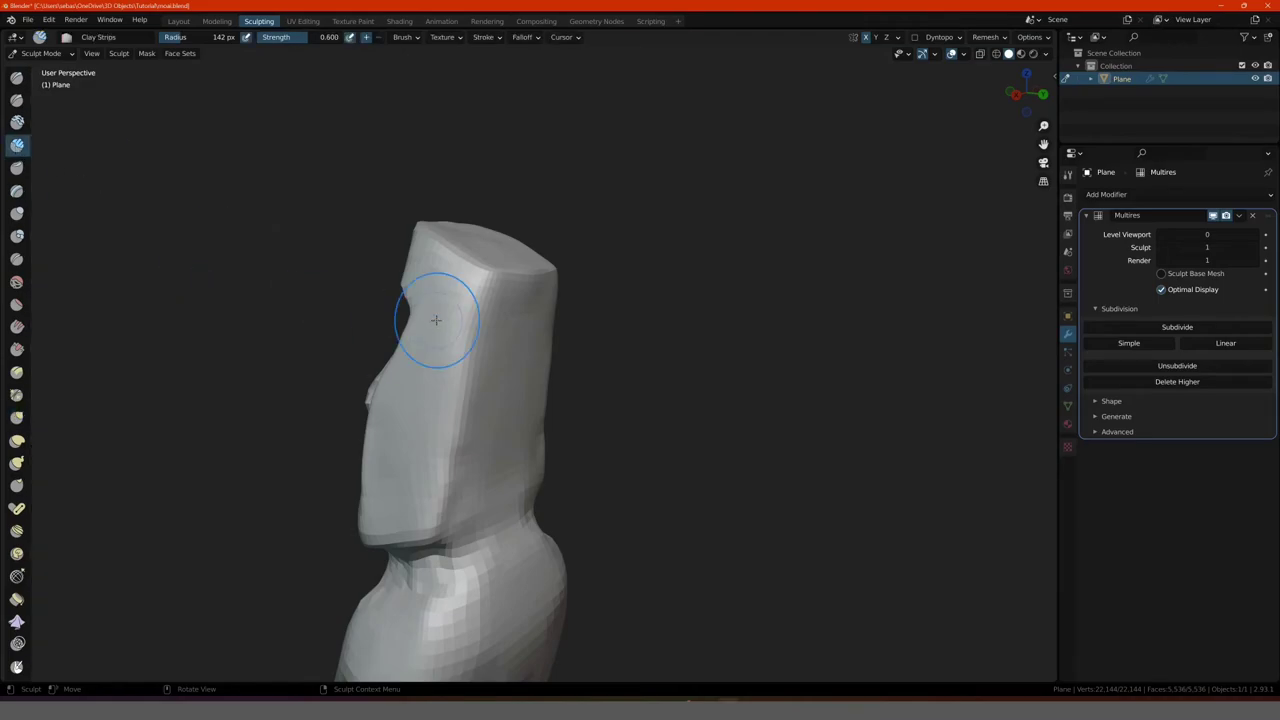
pyautogui.moveTo(464, 350); pyautogui.dragTo(466, 332)
pyautogui.press('f')
pyautogui.click(447, 311)
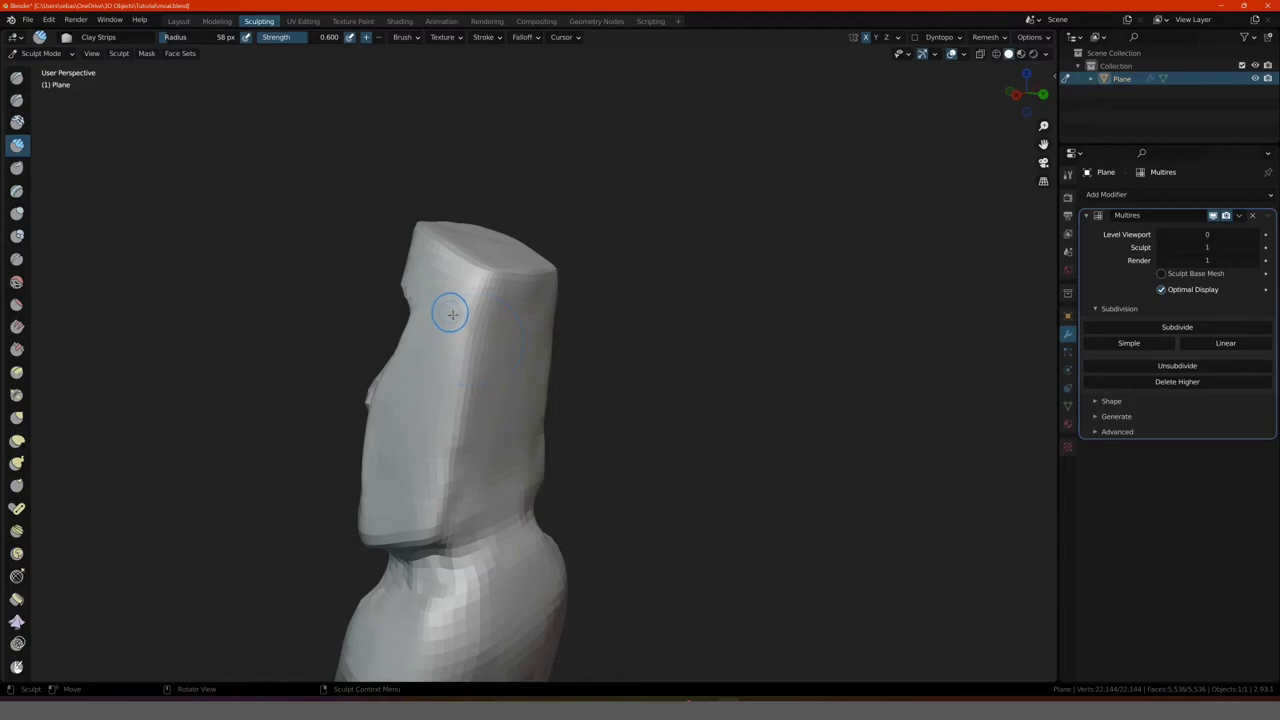
pyautogui.moveTo(478, 318); pyautogui.dragTo(473, 330)
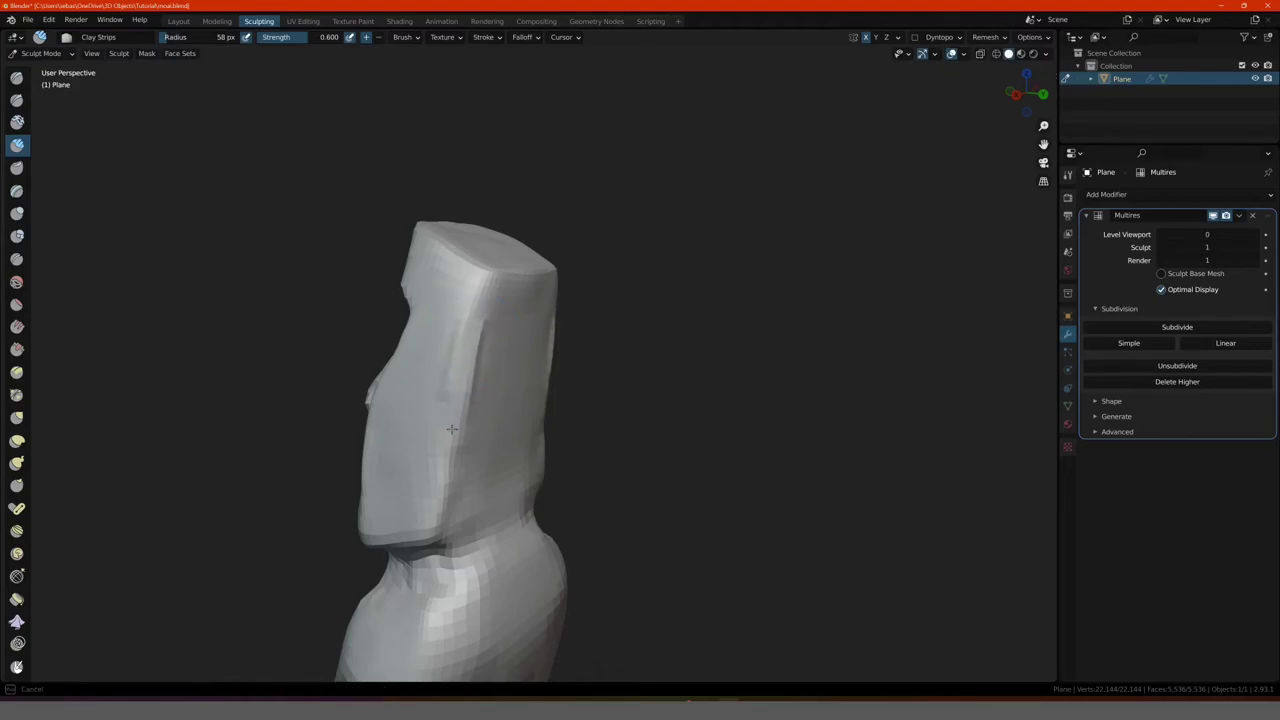
pyautogui.moveTo(466, 347); pyautogui.dragTo(469, 340)
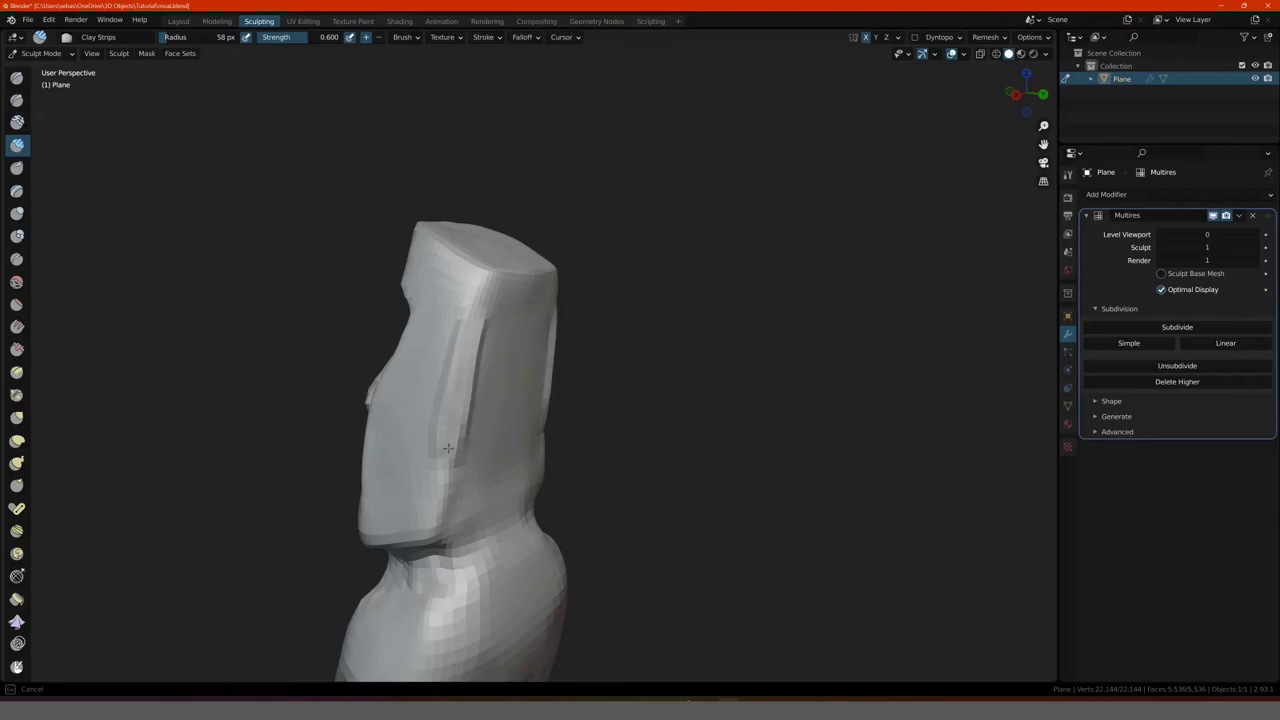
pyautogui.moveTo(446, 449); pyautogui.dragTo(447, 445)
pyautogui.moveTo(454, 431); pyautogui.dragTo(446, 444)
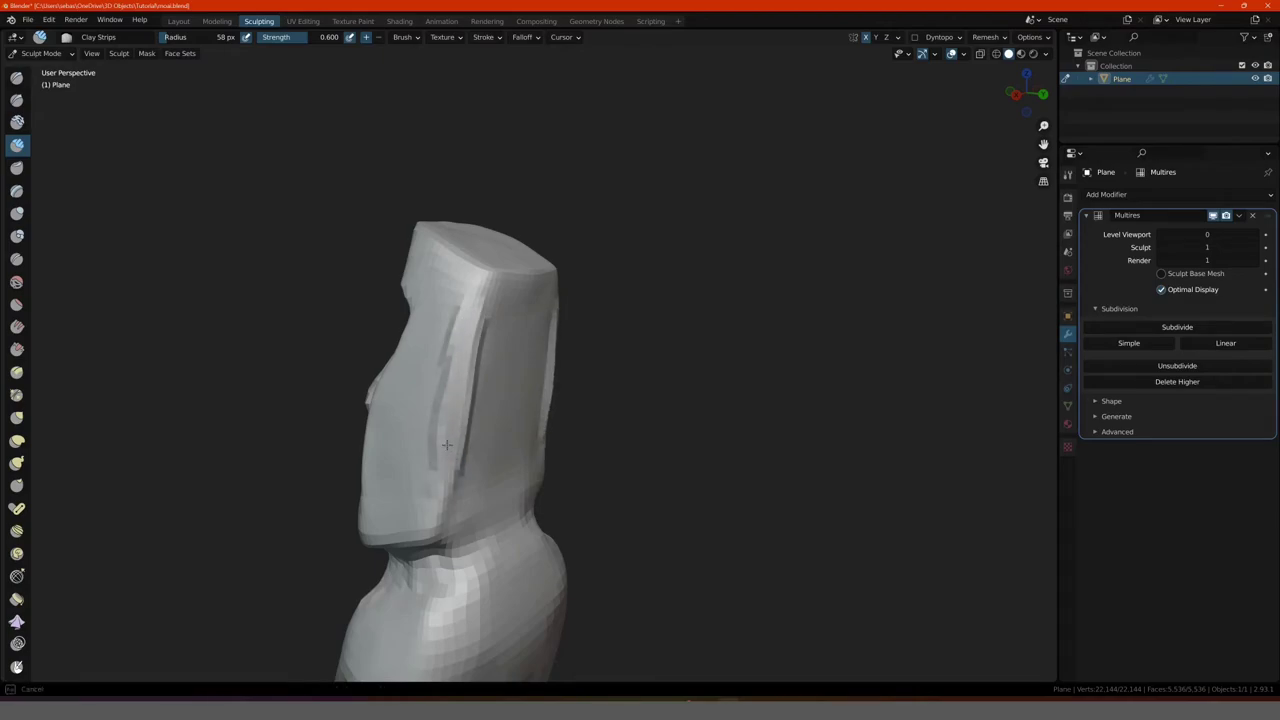
pyautogui.press('g')
pyautogui.moveTo(443, 466); pyautogui.dragTo(620, 470, button='middle')
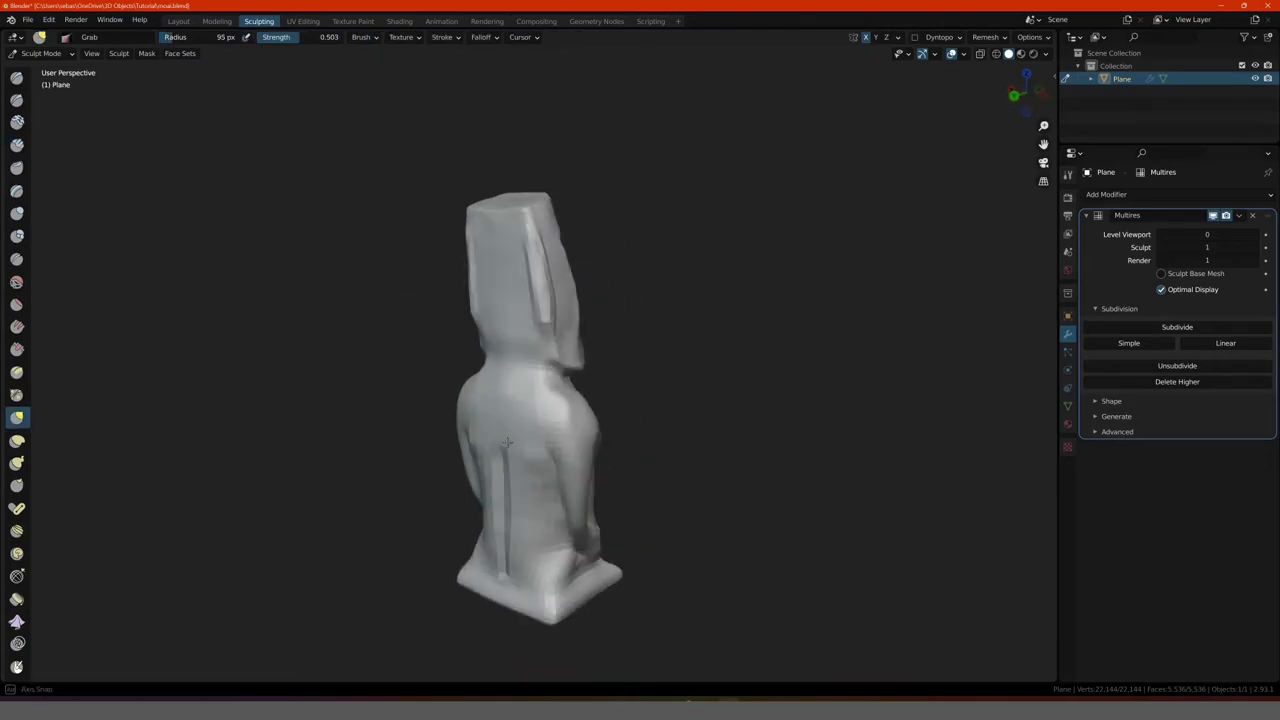
pyautogui.moveTo(440, 430)
pyautogui.mouseDown(button='middle')
pyautogui.moveTo(275, 429)
pyautogui.moveTo(899, 445)
pyautogui.mouseUp(button='middle')
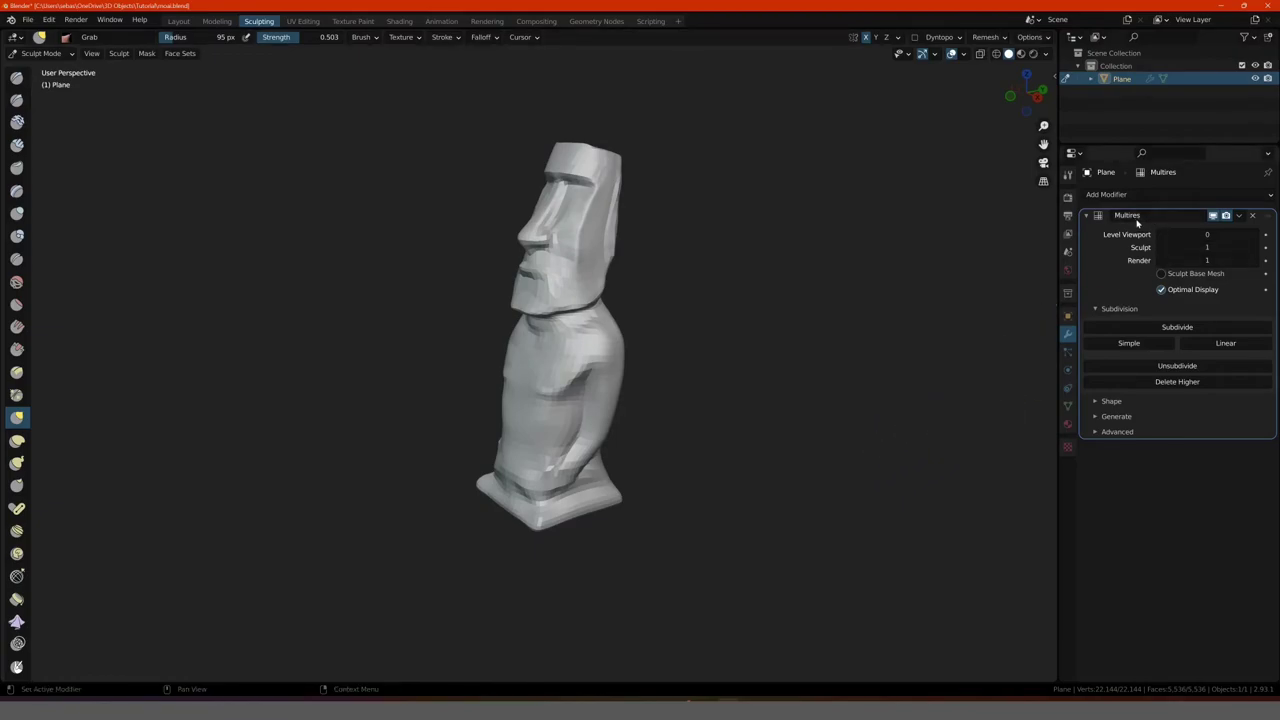
# Step: Add a Multires level, then carve a mouth slit under the nose with the Draw brush
pyautogui.click(1156, 328)
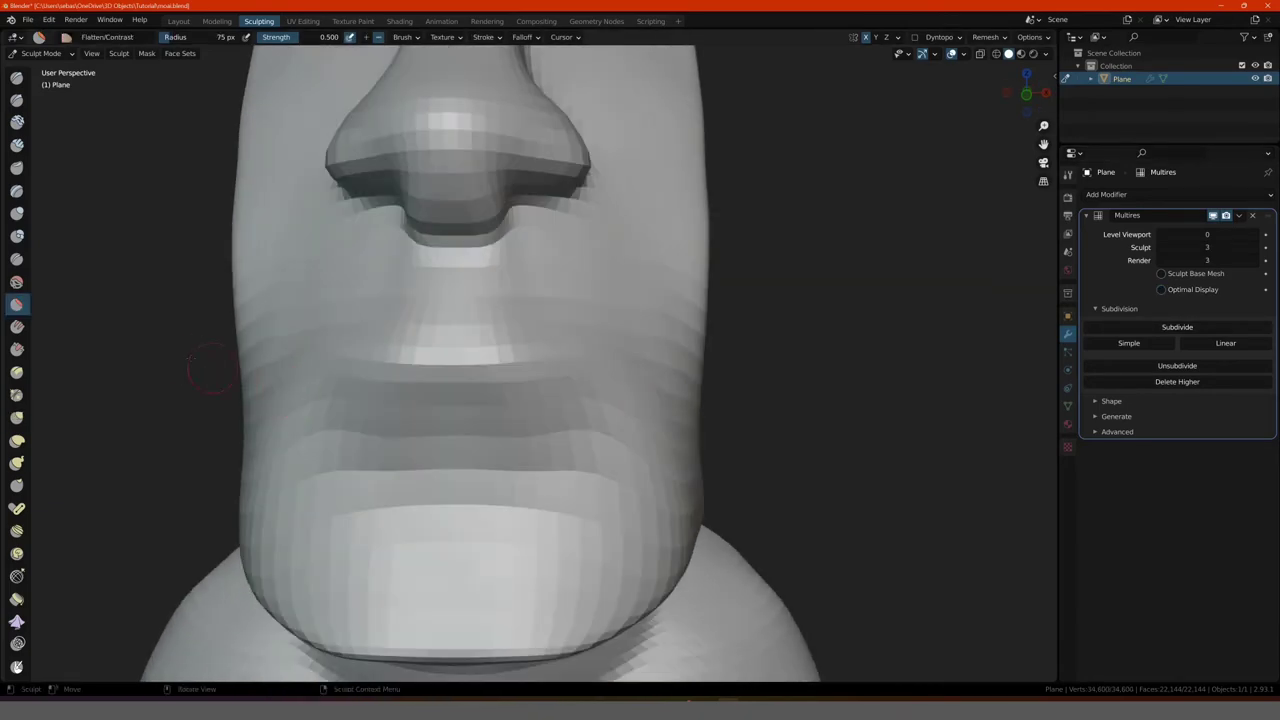
pyautogui.click(15, 262)
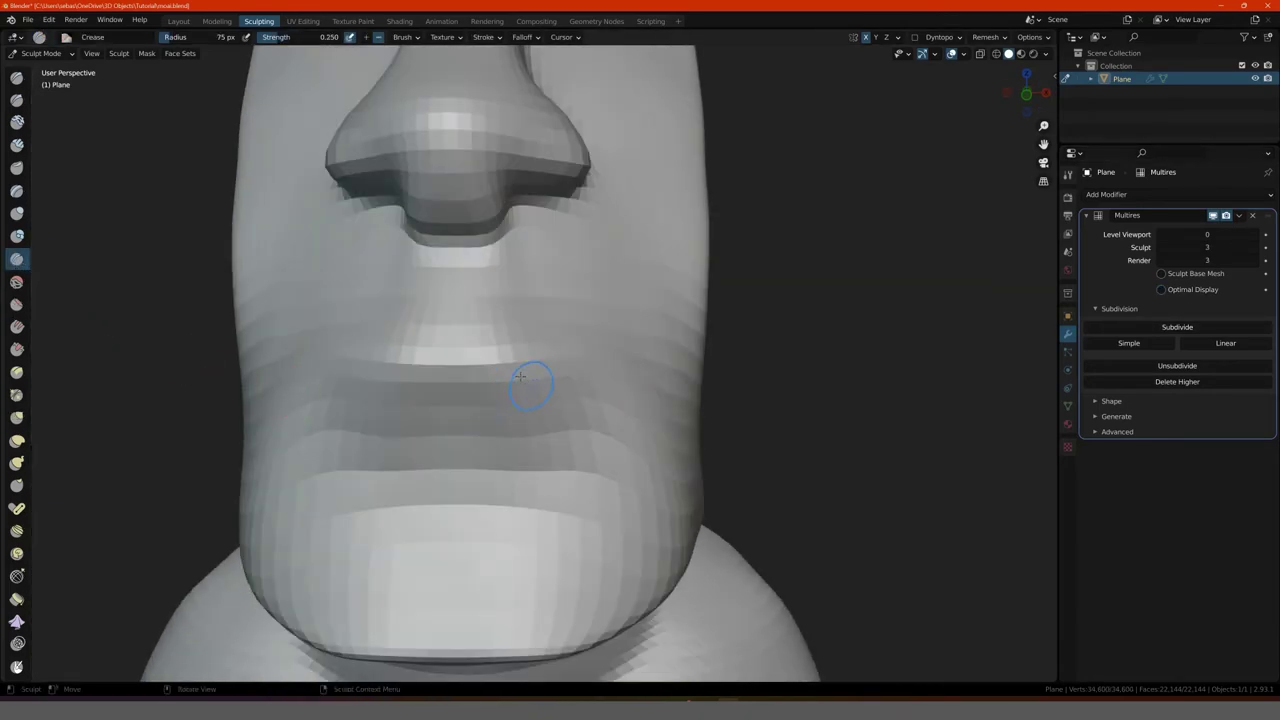
pyautogui.click(16, 77)
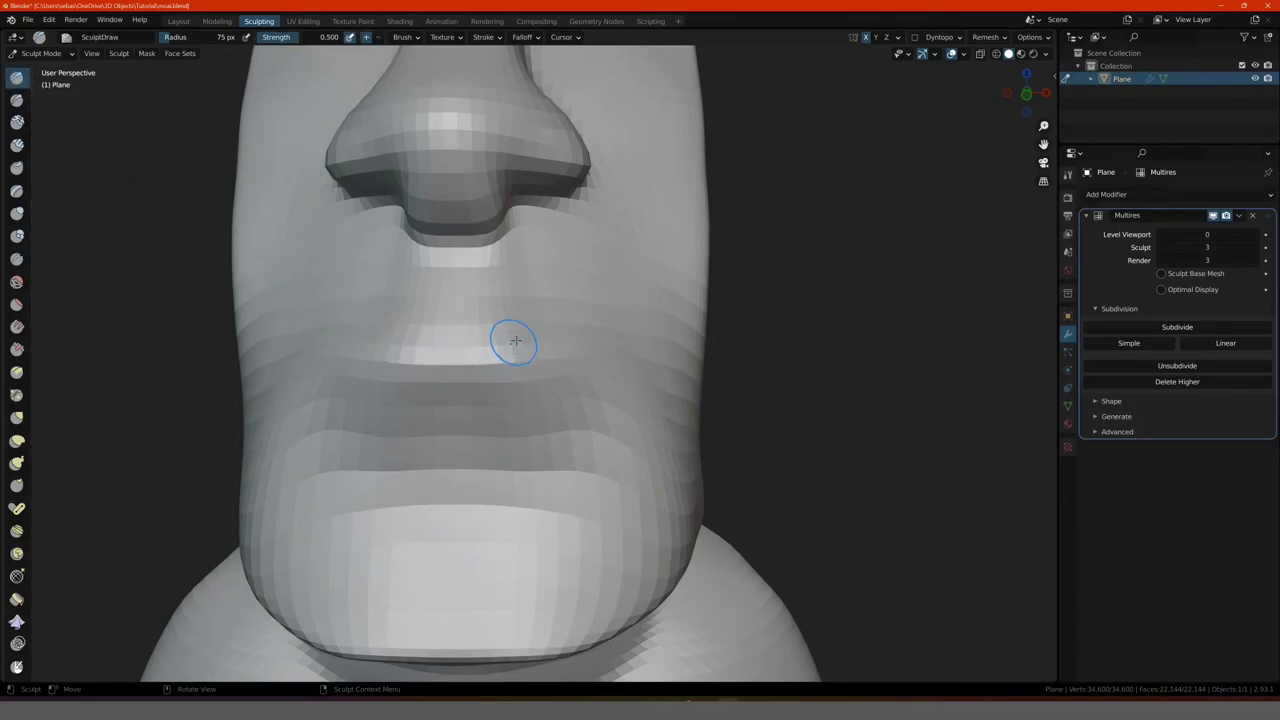
pyautogui.keyDown('ctrl'); pyautogui.moveTo(516, 362); pyautogui.dragTo(370, 366); pyautogui.keyUp('ctrl')
pyautogui.moveTo(370, 366); pyautogui.dragTo(394, 357, button='middle')
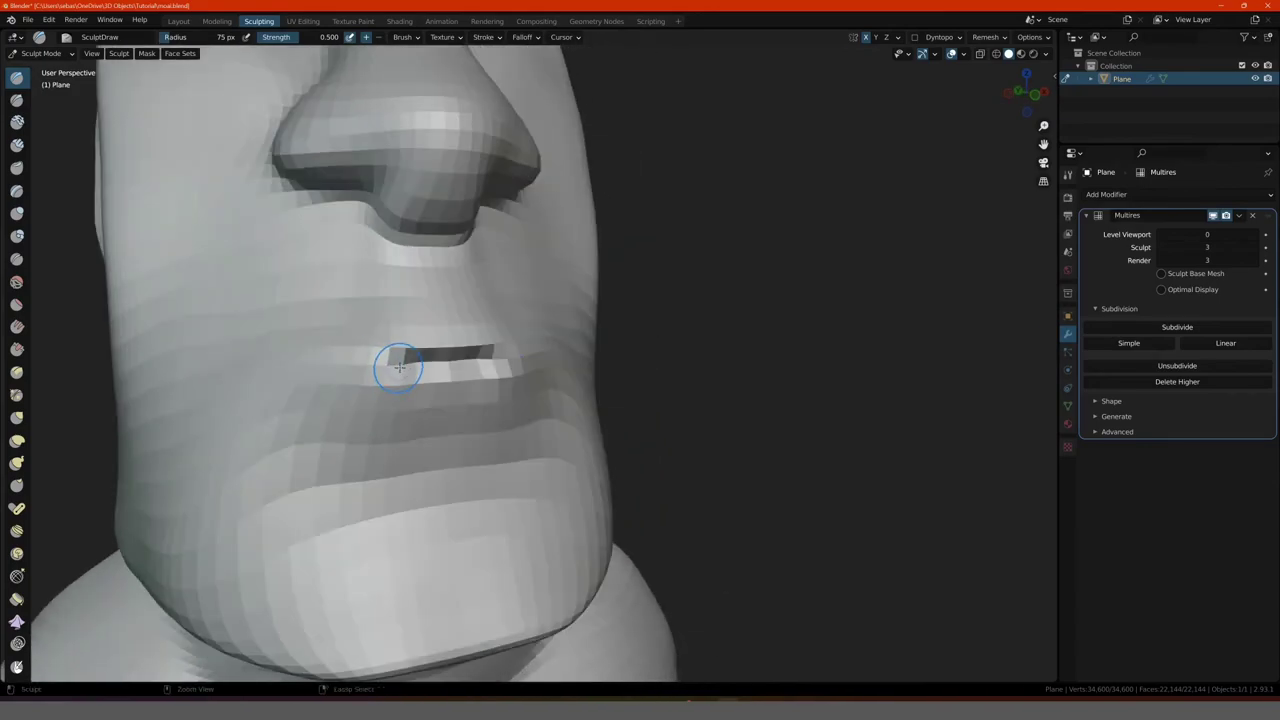
pyautogui.moveTo(364, 367)
pyautogui.keyDown('ctrl'); pyautogui.mouseDown()
pyautogui.moveTo(386, 363)
pyautogui.moveTo(240, 366)
pyautogui.moveTo(356, 362)
pyautogui.mouseUp(); pyautogui.keyUp('ctrl')
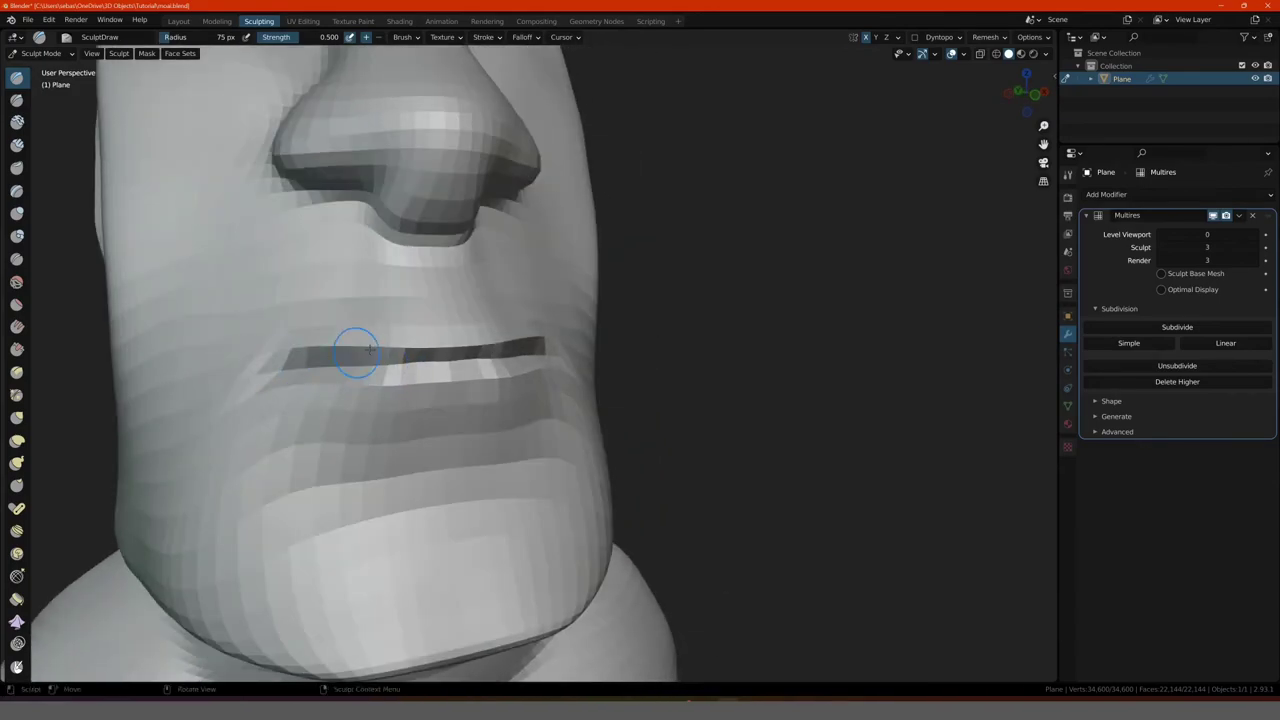
pyautogui.moveTo(354, 363)
pyautogui.mouseDown(button='middle')
pyautogui.moveTo(266, 354)
pyautogui.moveTo(414, 297)
pyautogui.moveTo(346, 318)
pyautogui.moveTo(200, 300)
pyautogui.mouseUp(button='middle')
pyautogui.scroll(-5, 342, 362)
pyautogui.scroll(2, 320, 320)
pyautogui.scroll(3, 317, 312)
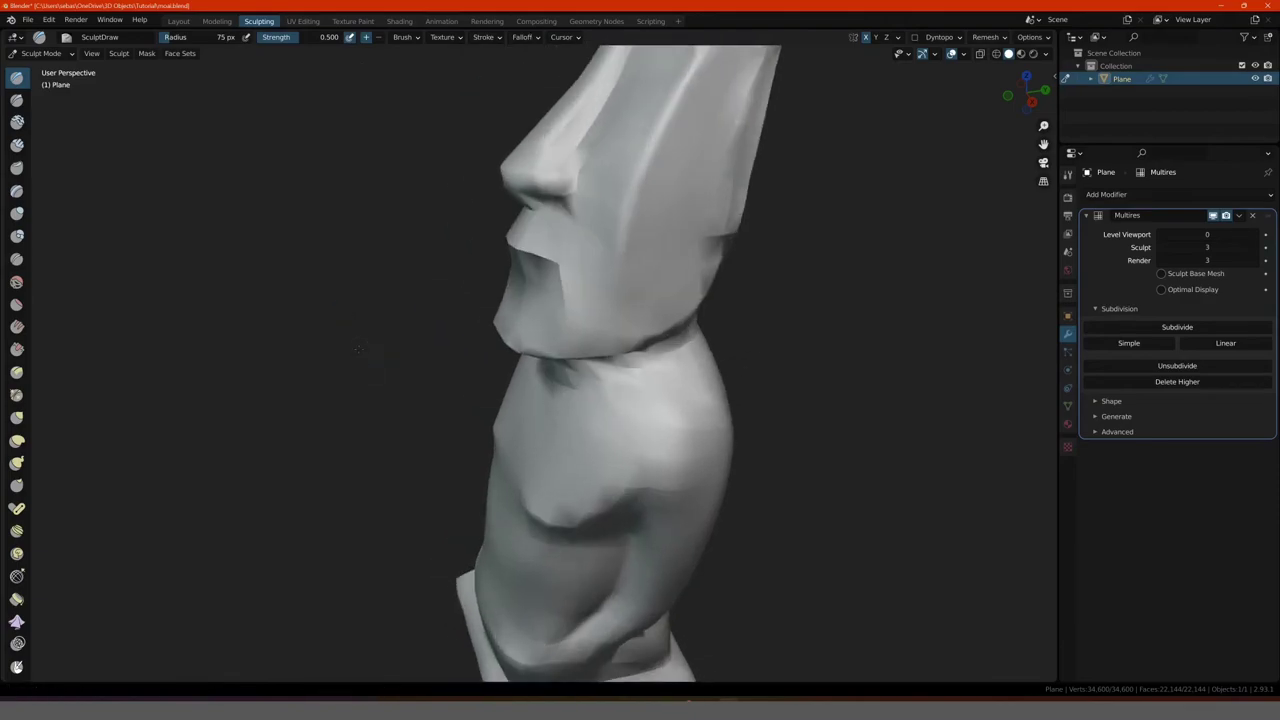
pyautogui.scroll(3, 114, 280)
# Step: Deepen the line under the chin with the Crease brush
pyautogui.click(17, 259)
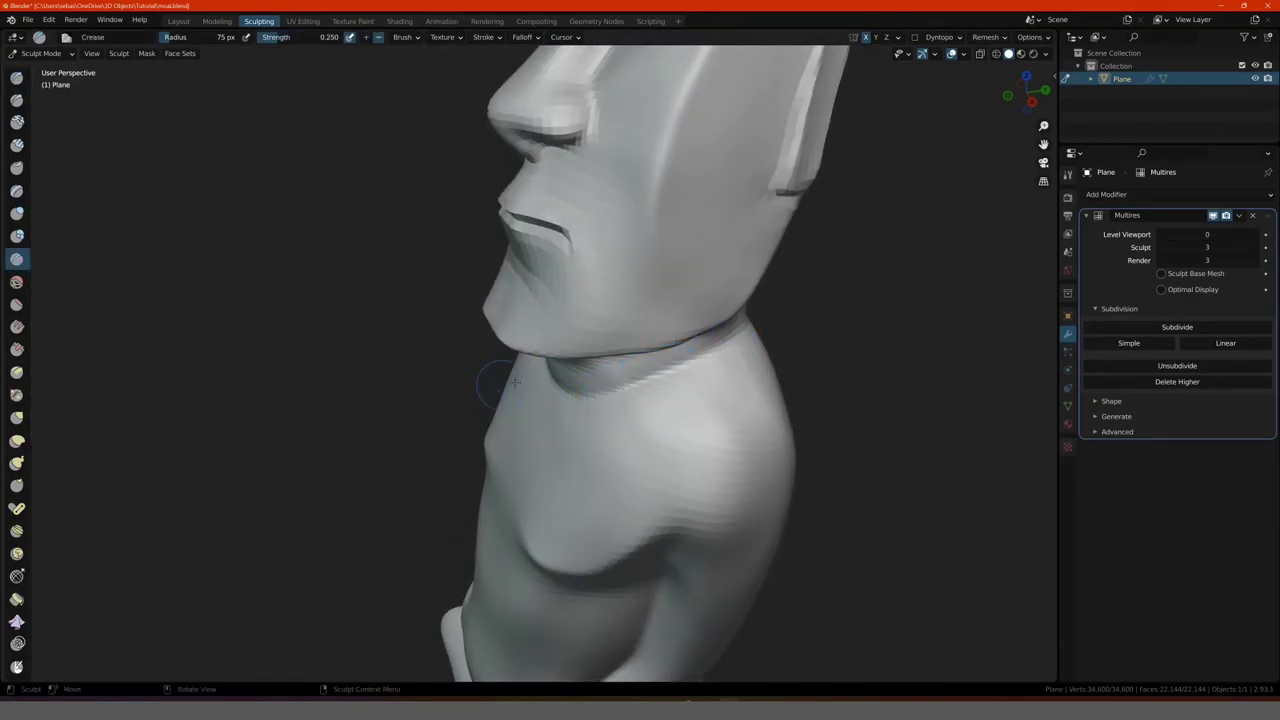
pyautogui.moveTo(487, 392); pyautogui.dragTo(600, 376, button='middle')
pyautogui.moveTo(481, 426)
pyautogui.mouseDown(button='middle')
pyautogui.moveTo(552, 406)
pyautogui.moveTo(549, 386)
pyautogui.mouseUp(button='middle')
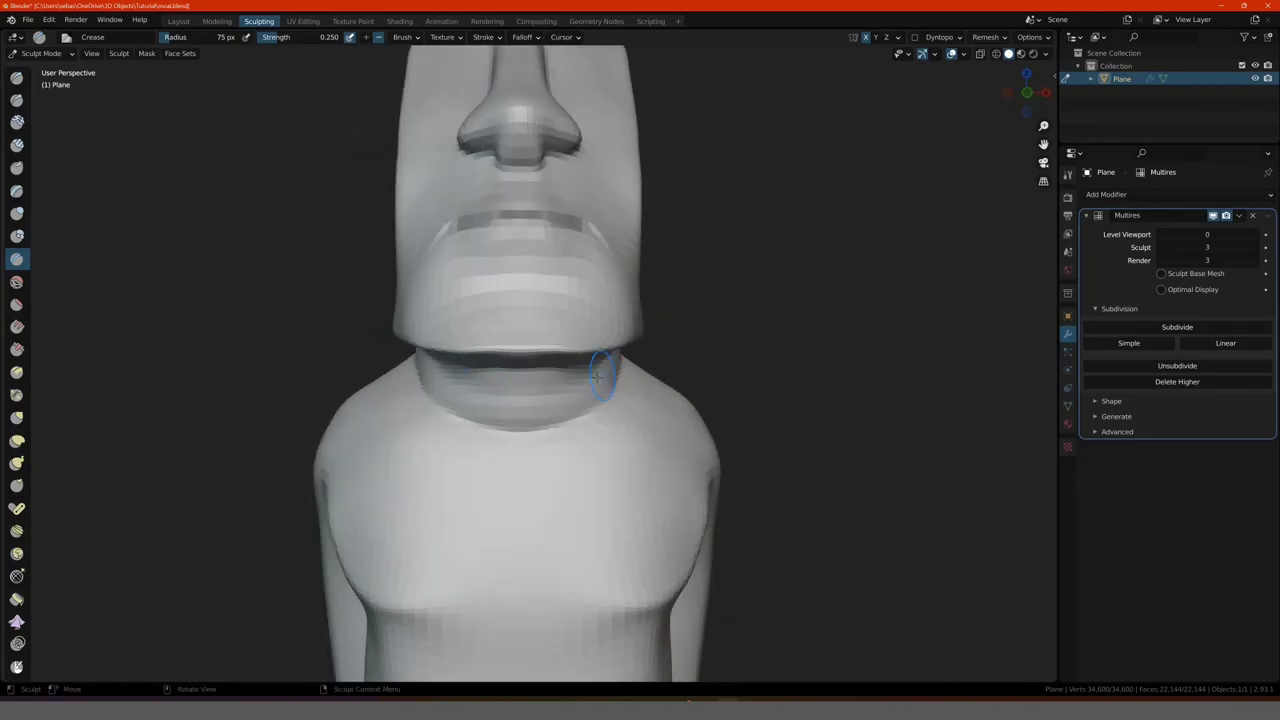
pyautogui.moveTo(472, 395); pyautogui.dragTo(600, 350, button='middle')
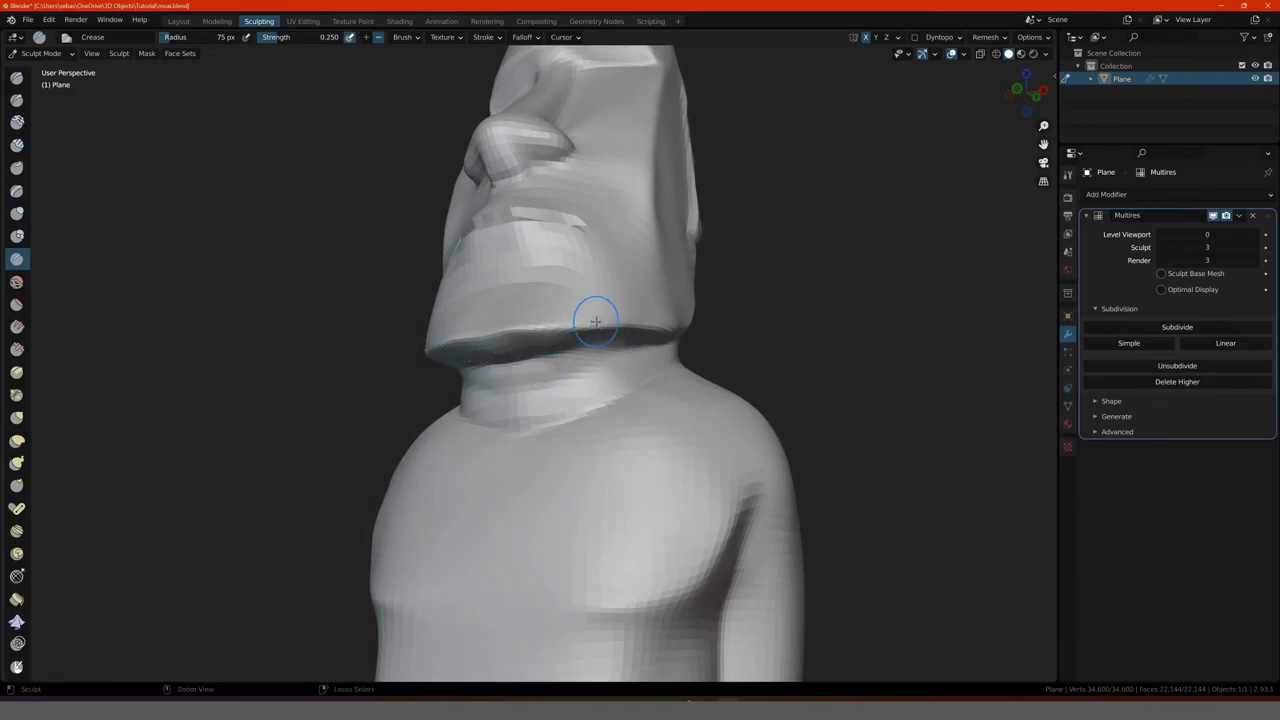
pyautogui.moveTo(434, 349); pyautogui.dragTo(354, 343, button='middle')
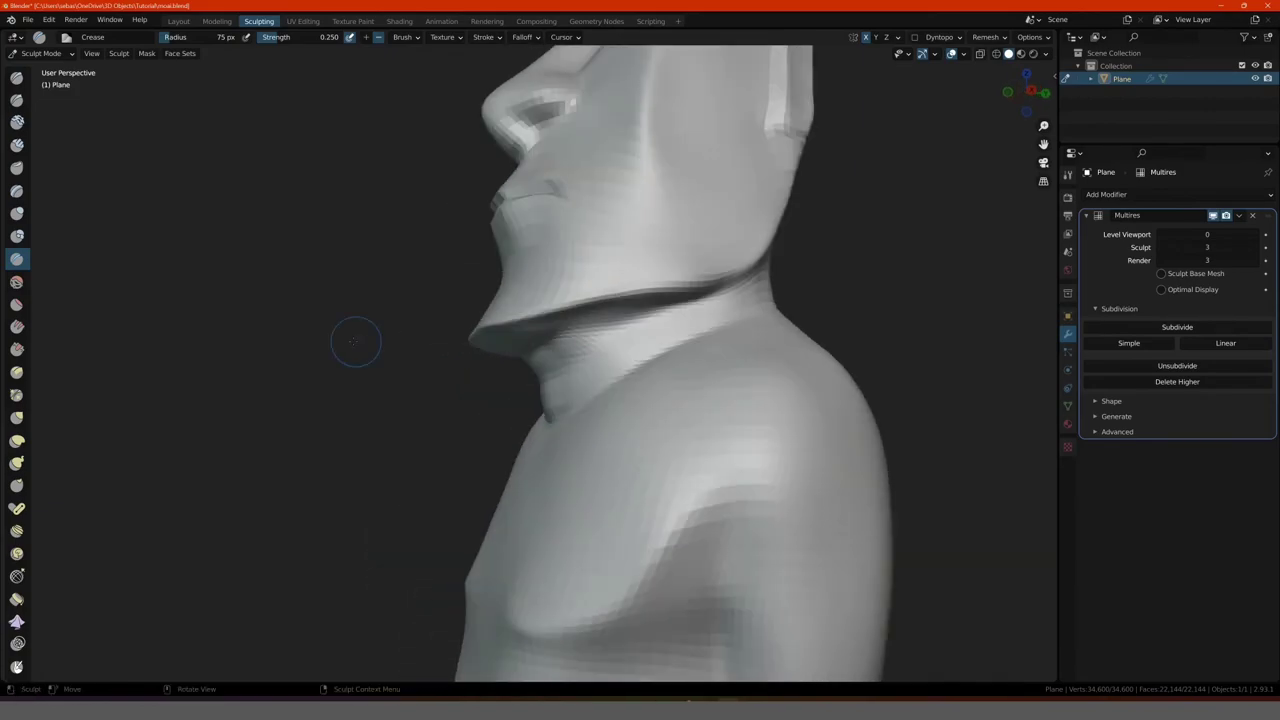
pyautogui.moveTo(668, 292); pyautogui.dragTo(754, 272)
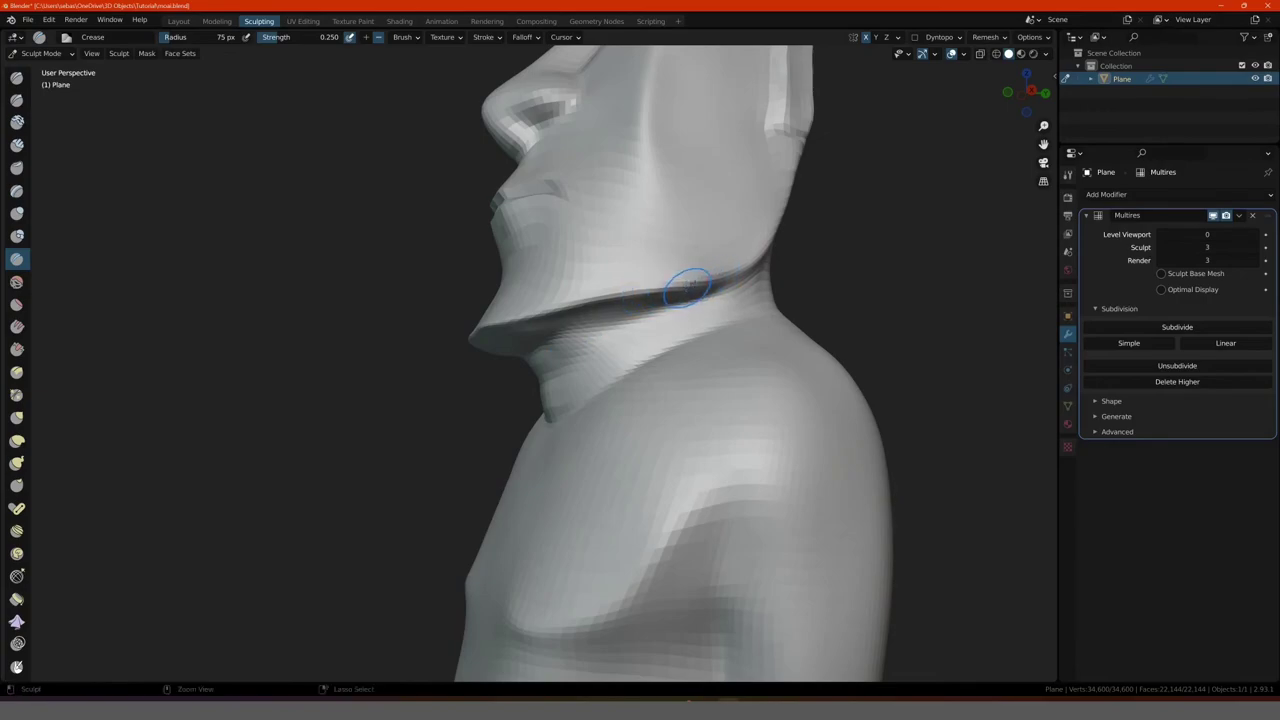
# Step: Orbit around the Moai to inspect the new chin-neck crease from several angles
pyautogui.scroll(-3, 700, 280)
pyautogui.scroll(-3, 650, 285)
pyautogui.moveTo(580, 290); pyautogui.dragTo(620, 295, button='middle')
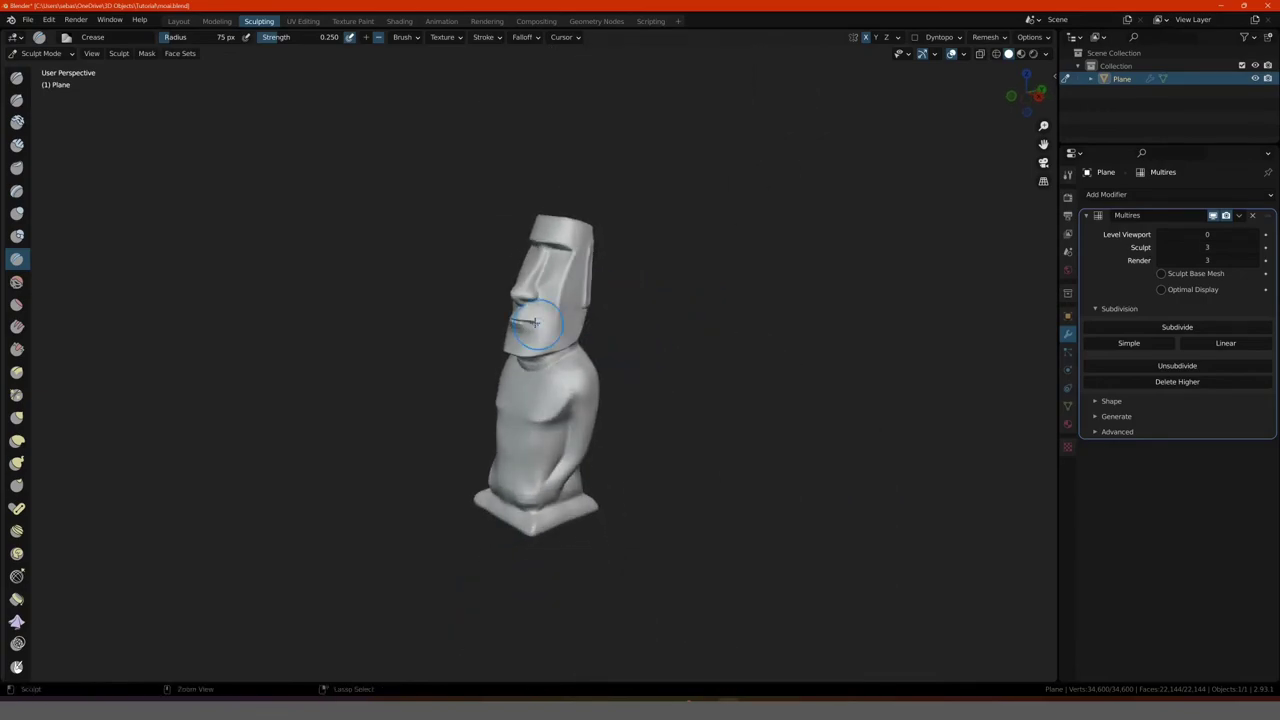
pyautogui.scroll(5, 541, 296)
pyautogui.moveTo(541, 296); pyautogui.dragTo(508, 289, button='middle')
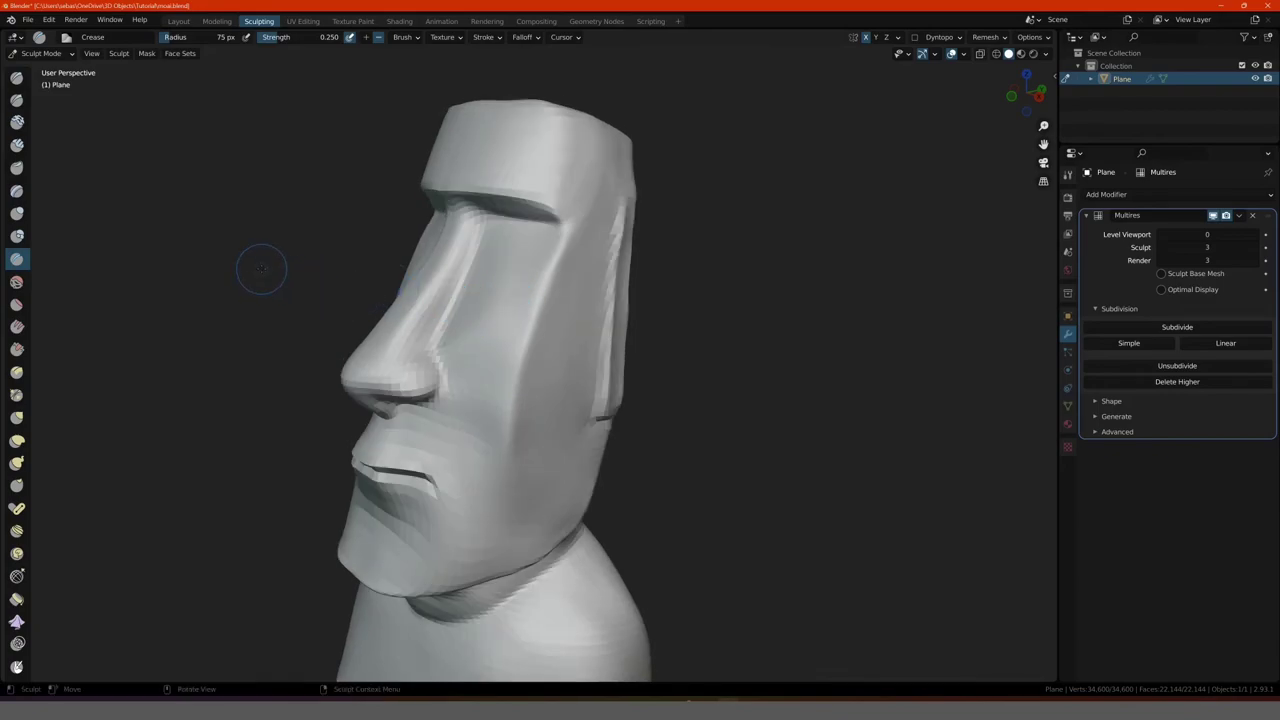
pyautogui.moveTo(262, 268); pyautogui.dragTo(306, 265, button='middle')
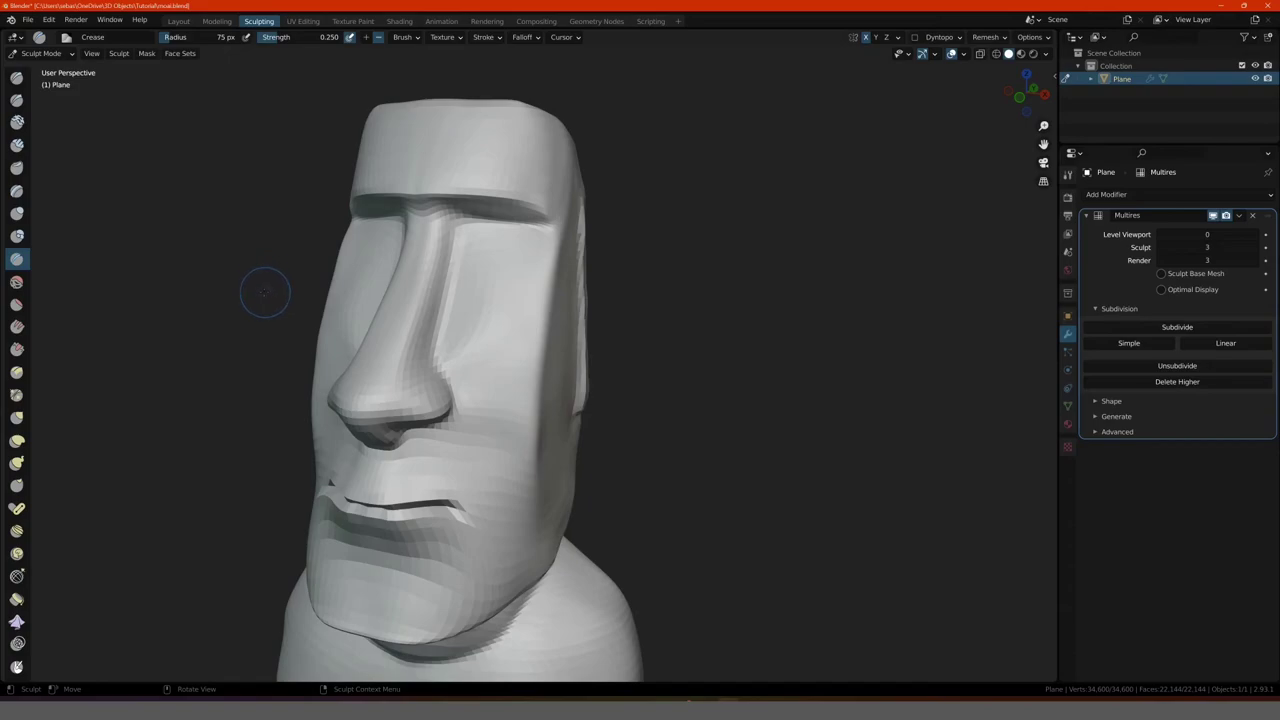
pyautogui.scroll(-2, 250, 300)
pyautogui.moveTo(237, 309); pyautogui.dragTo(256, 323, button='middle')
pyautogui.scroll(-3, 264, 323)
pyautogui.moveTo(335, 345); pyautogui.dragTo(291, 343, button='middle')
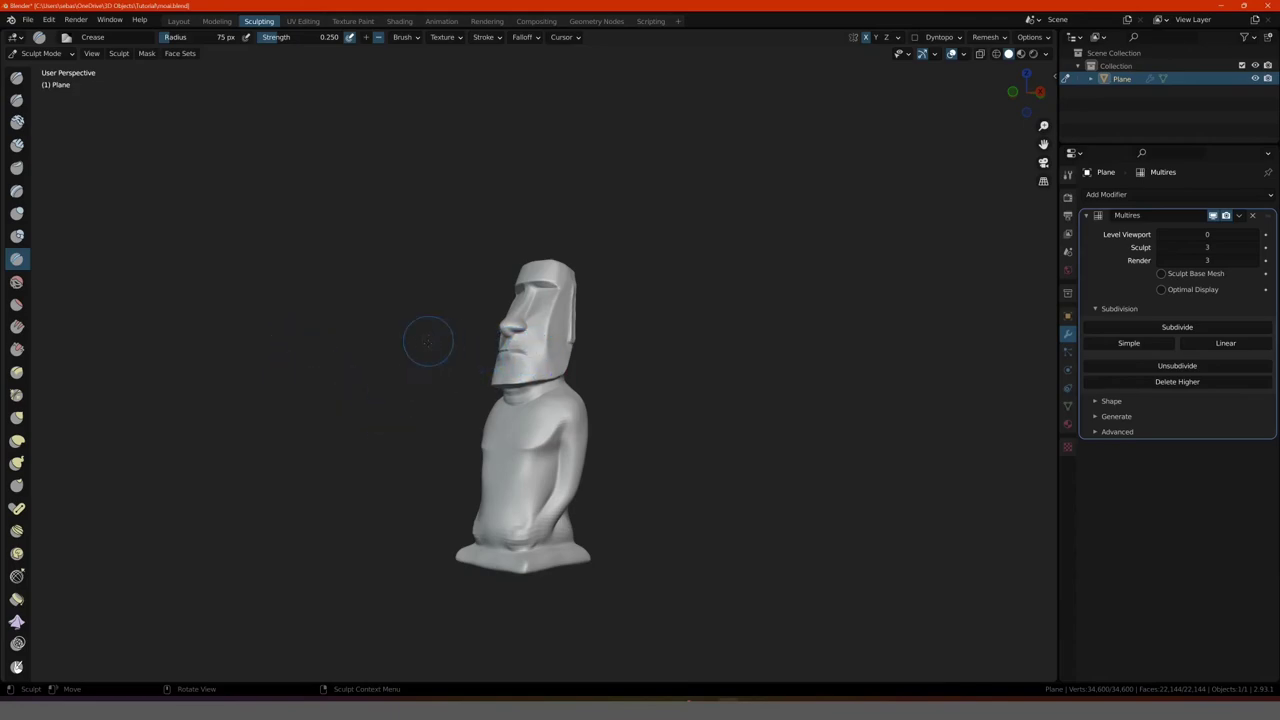
pyautogui.keyDown('ctrl'); pyautogui.moveTo(378, 392); pyautogui.dragTo(373, 361, button='middle'); pyautogui.keyUp('ctrl')
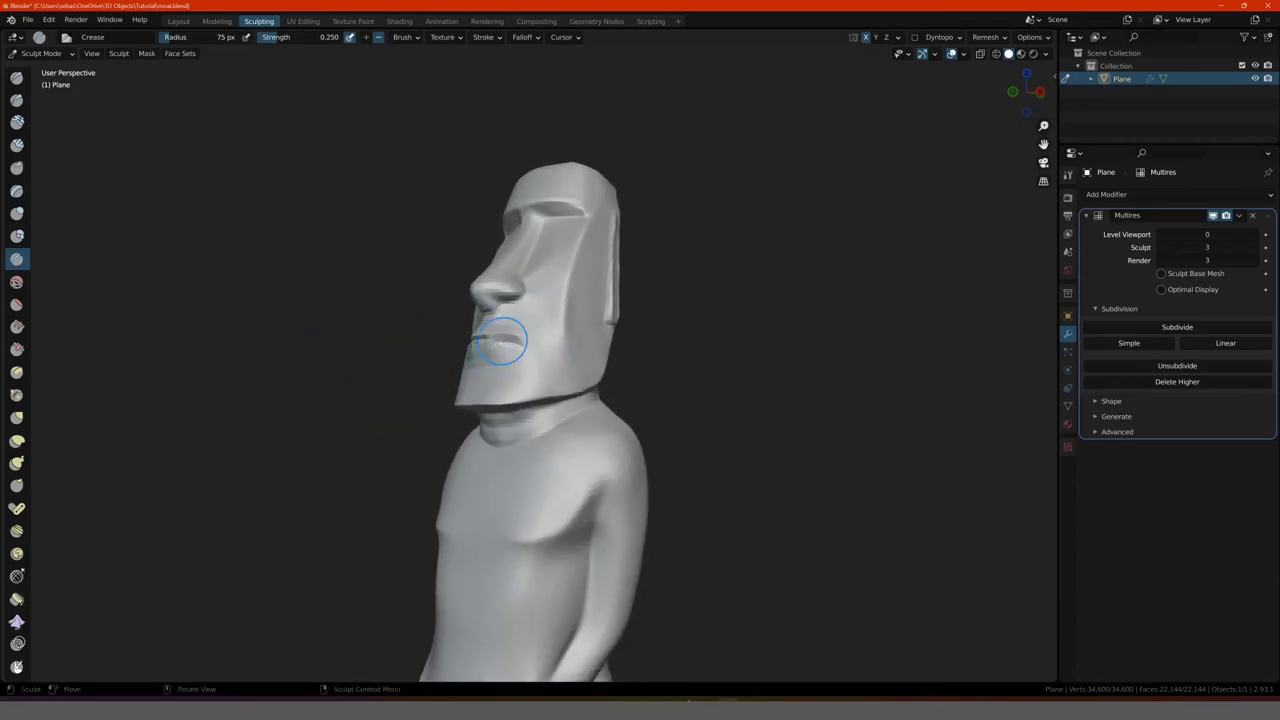
pyautogui.moveTo(497, 343)
pyautogui.mouseDown(button='middle')
pyautogui.moveTo(437, 368)
pyautogui.moveTo(360, 368)
pyautogui.moveTo(366, 406)
pyautogui.moveTo(331, 397)
pyautogui.moveTo(366, 406)
pyautogui.mouseUp(button='middle')
# Step: Add another Multires level and carve the first finger groove on the belly hand with Draw
pyautogui.click(1123, 329)
pyautogui.press('g')
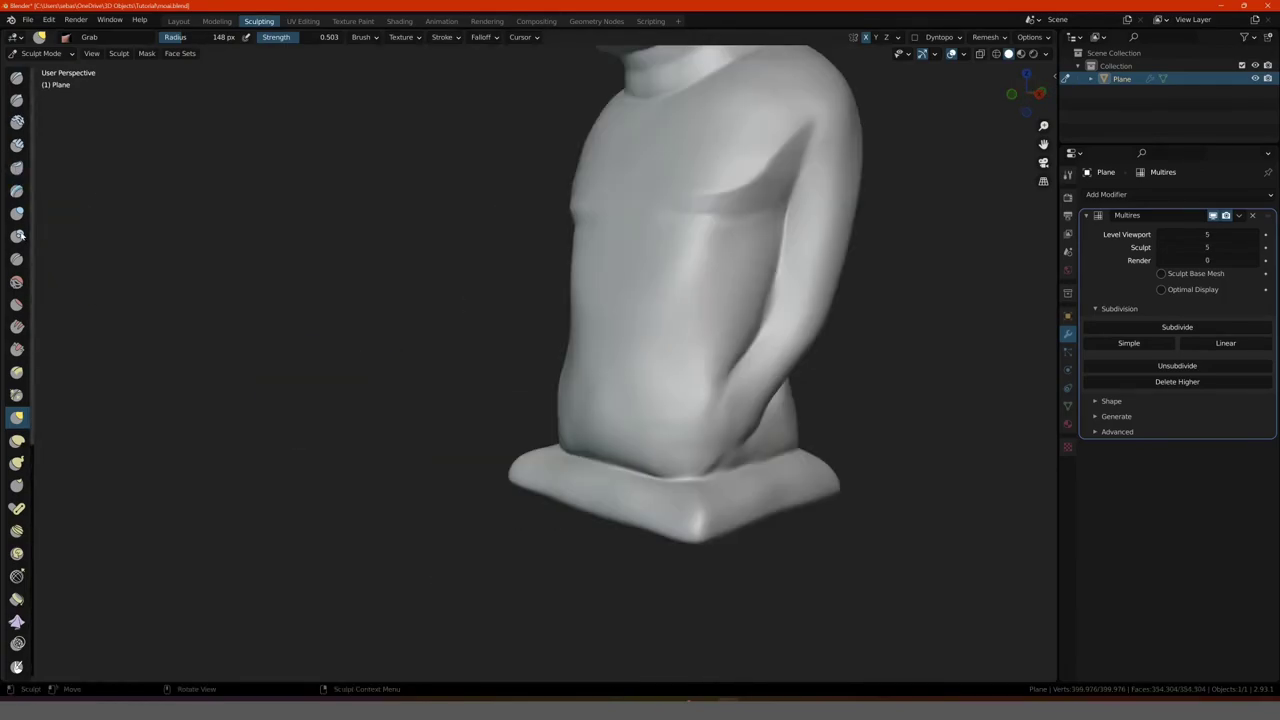
pyautogui.click(17, 78)
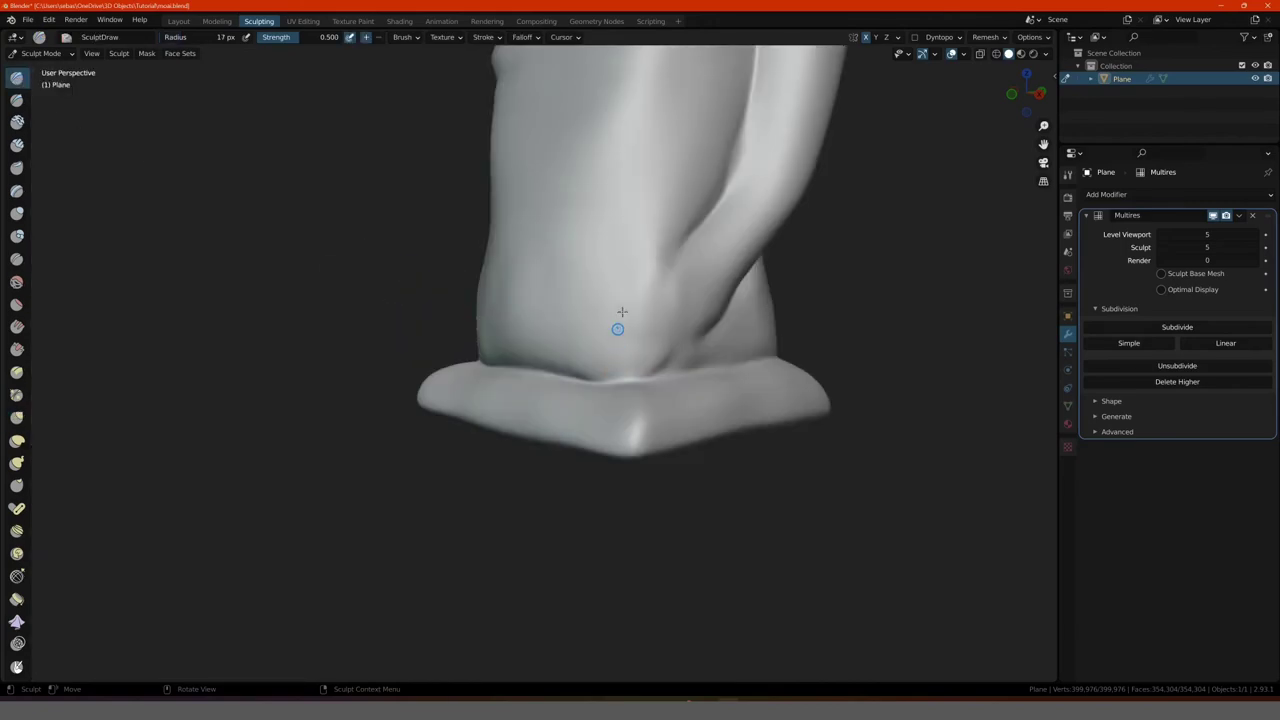
pyautogui.moveTo(667, 254); pyautogui.dragTo(648, 264)
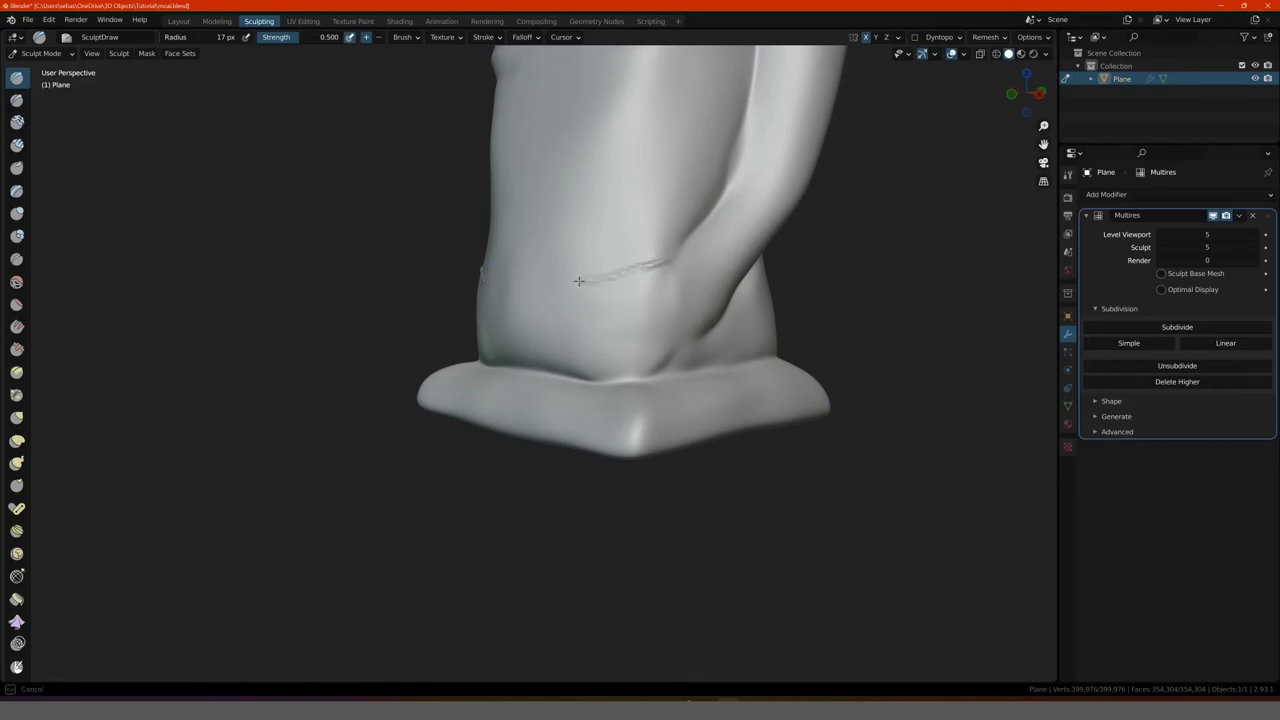
pyautogui.moveTo(651, 262)
pyautogui.mouseDown()
pyautogui.moveTo(668, 261)
pyautogui.moveTo(645, 280)
pyautogui.mouseUp()
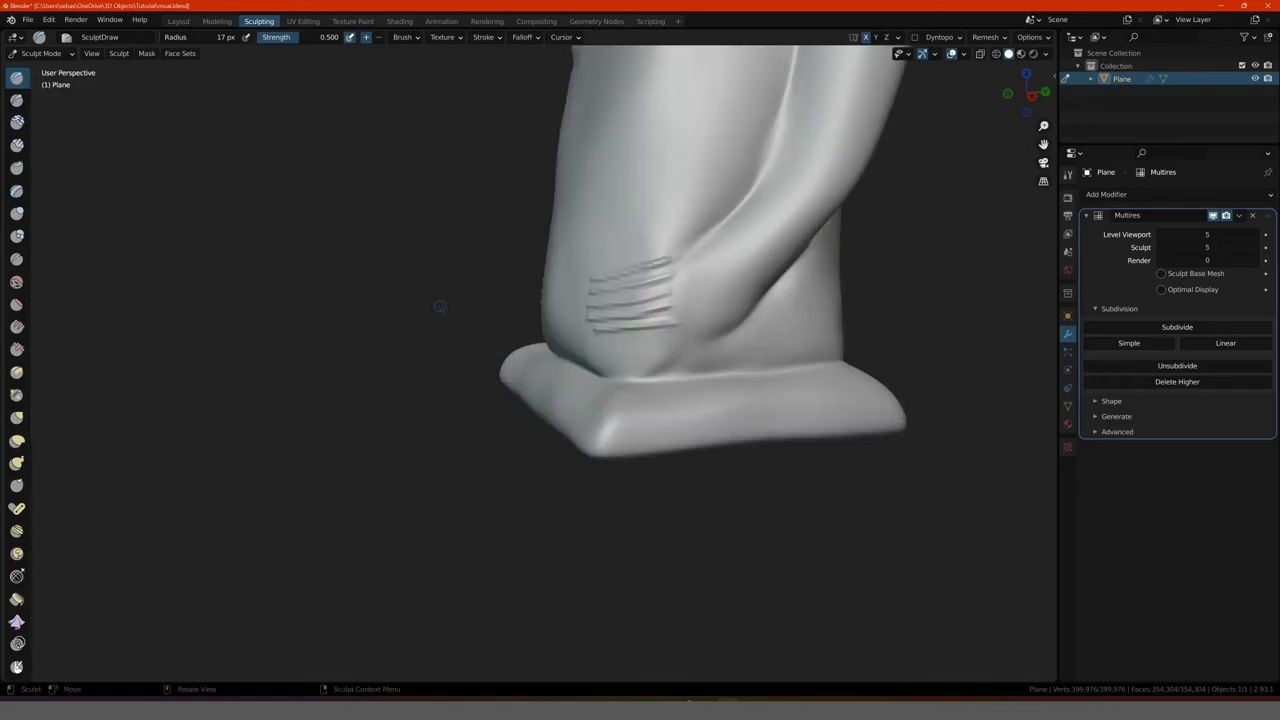
# Step: Enlarge the Draw brush to 61 px and sculpt the wrist fold beside the fingers
pyautogui.press('f')
pyautogui.click(460, 307)
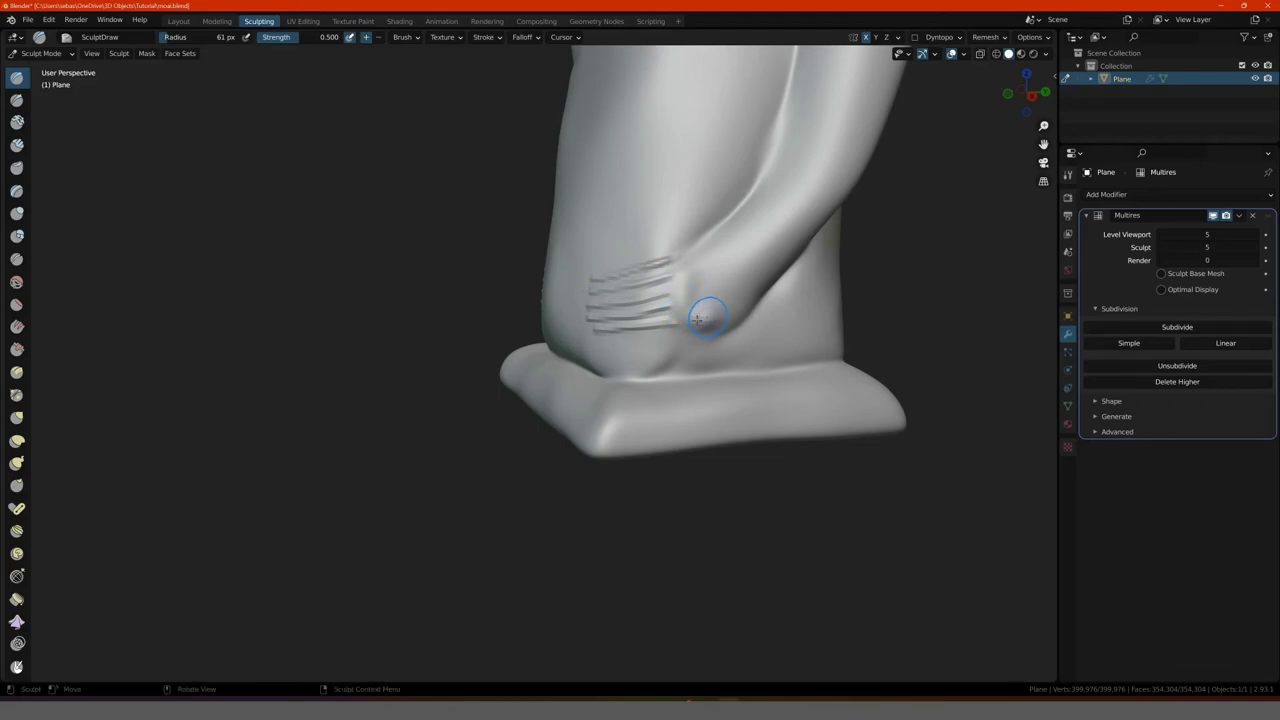
pyautogui.moveTo(694, 317); pyautogui.dragTo(713, 261)
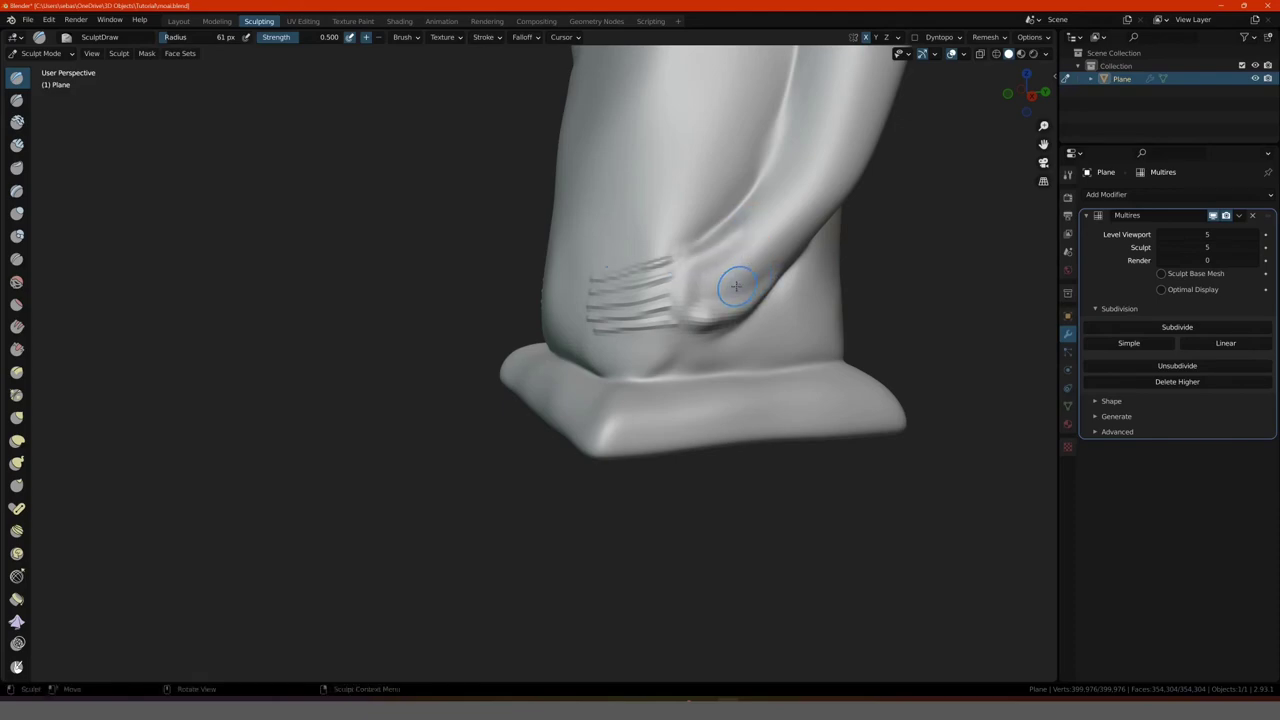
pyautogui.moveTo(736, 287); pyautogui.dragTo(660, 277, button='middle')
pyautogui.scroll(3, 660, 277)
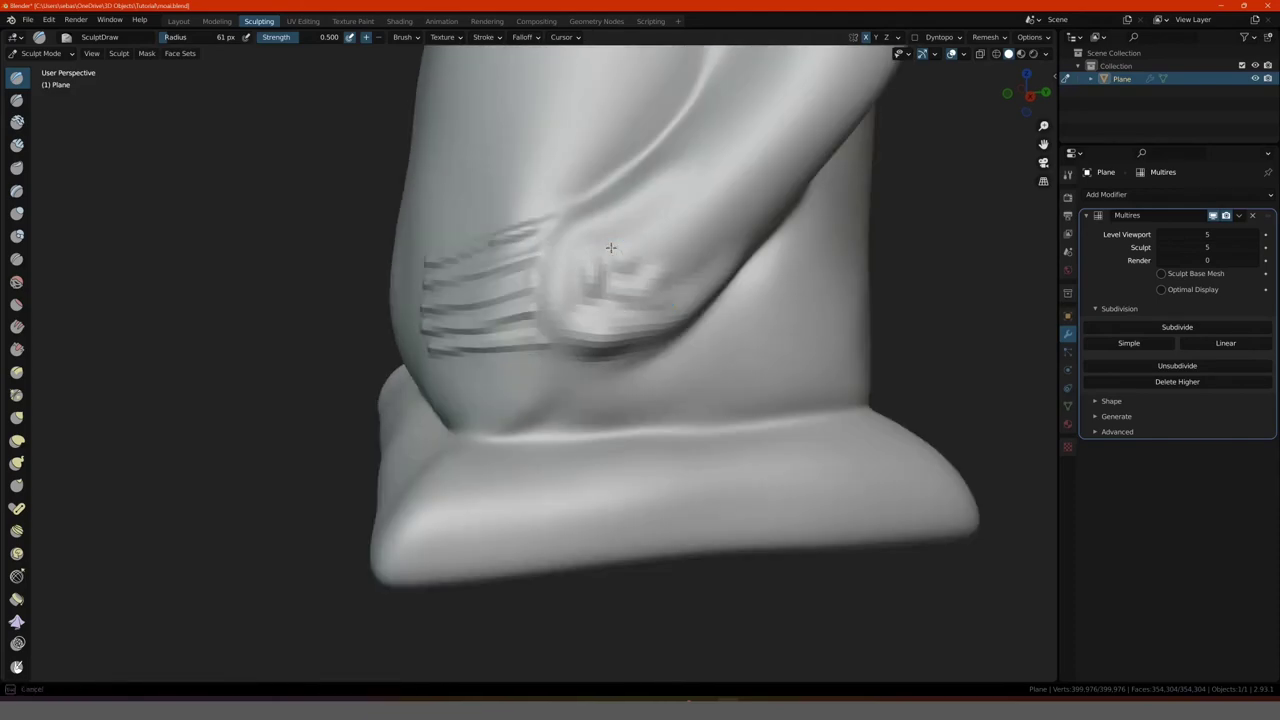
# Step: Enlarge the brush to 115 px and smooth the wrist fold
pyautogui.press('f')
pyautogui.click(656, 260)
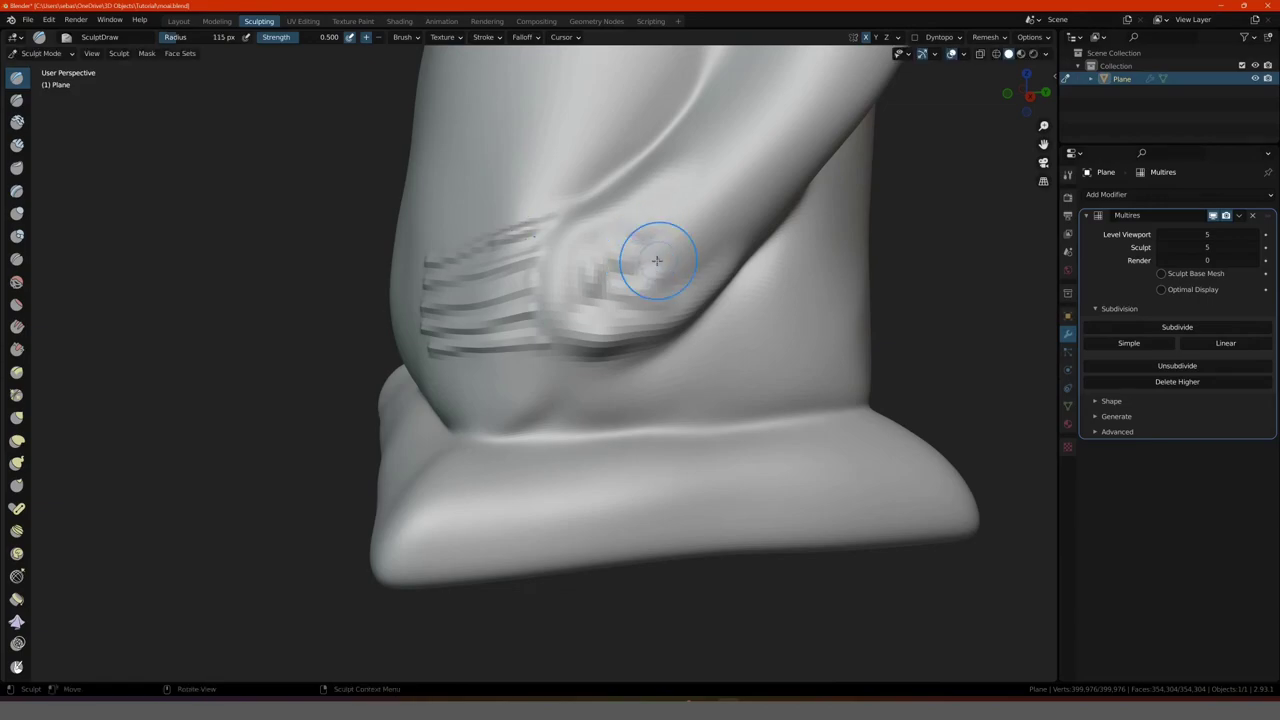
pyautogui.moveTo(586, 251)
pyautogui.keyDown('shift'); pyautogui.mouseDown()
pyautogui.moveTo(613, 305)
pyautogui.moveTo(680, 286)
pyautogui.mouseUp(); pyautogui.keyUp('shift')
# Step: Pull the wrist fold down and left with the Grab brush, then review the statue
pyautogui.press('g')
pyautogui.moveTo(629, 243)
pyautogui.mouseDown(button='middle')
pyautogui.moveTo(225, 308)
pyautogui.moveTo(609, 350)
pyautogui.mouseUp(button='middle')
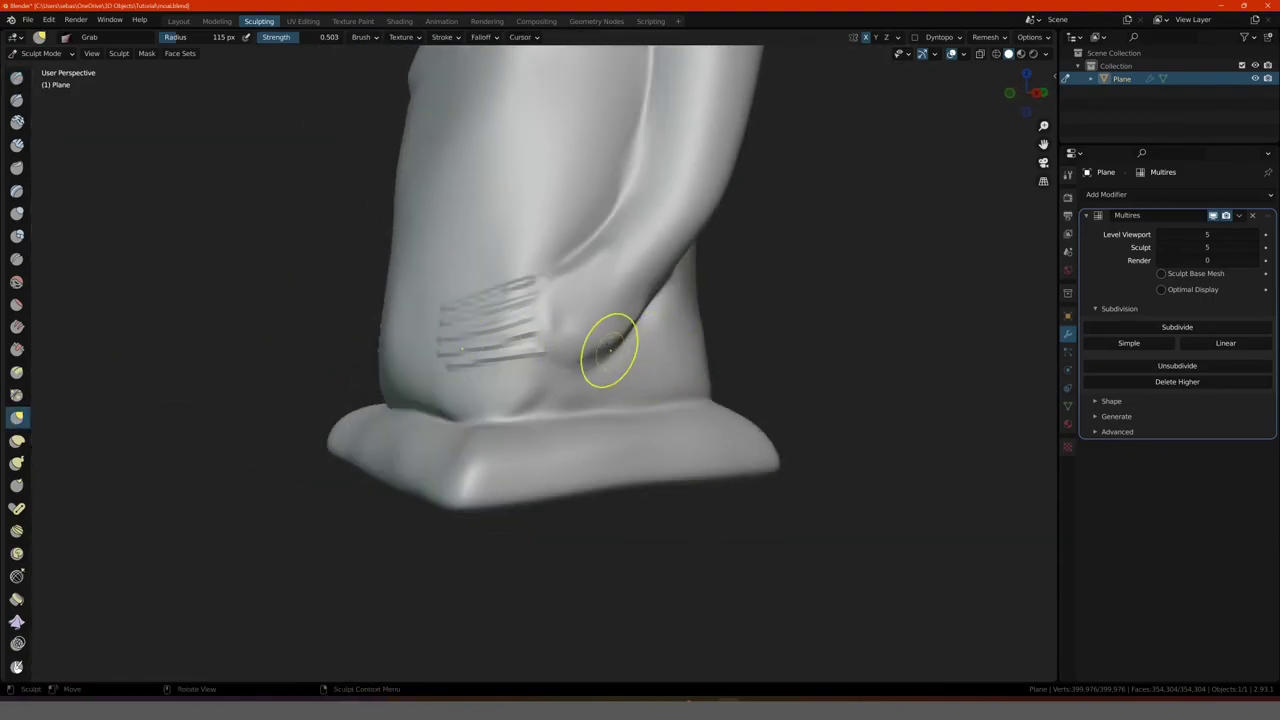
pyautogui.moveTo(609, 350); pyautogui.dragTo(555, 365)
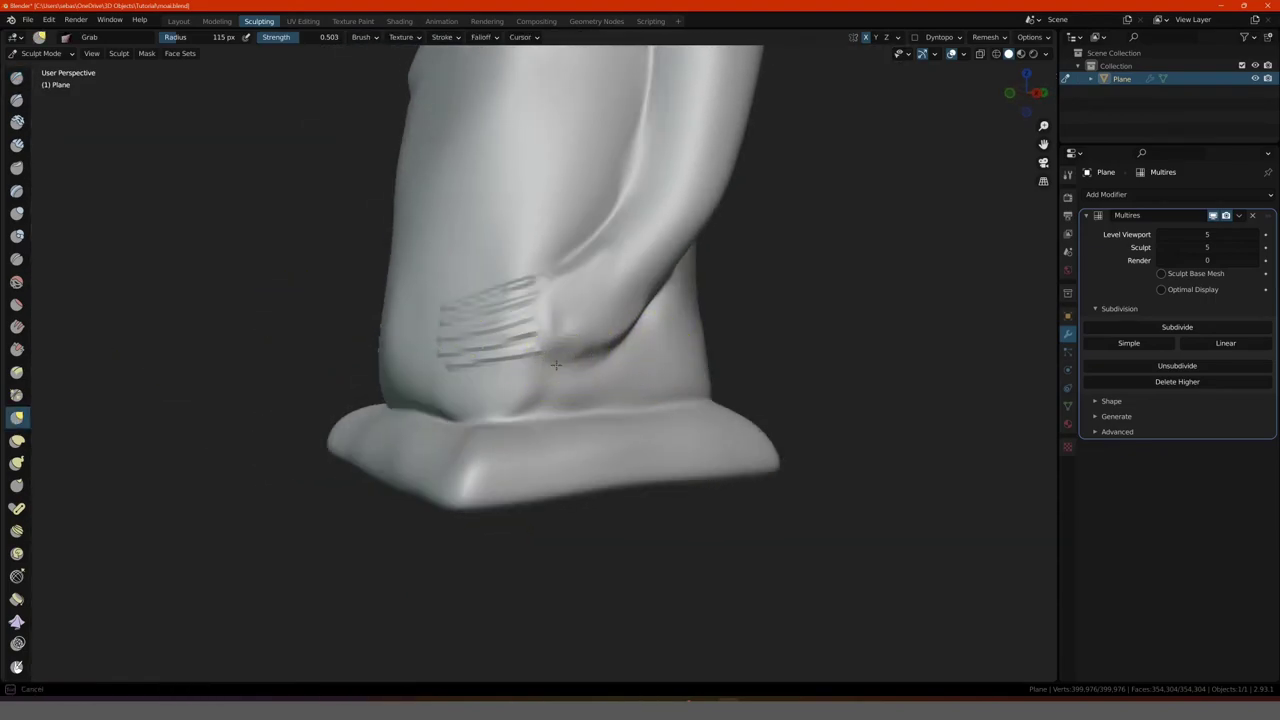
pyautogui.moveTo(555, 365); pyautogui.dragTo(557, 386, button='middle')
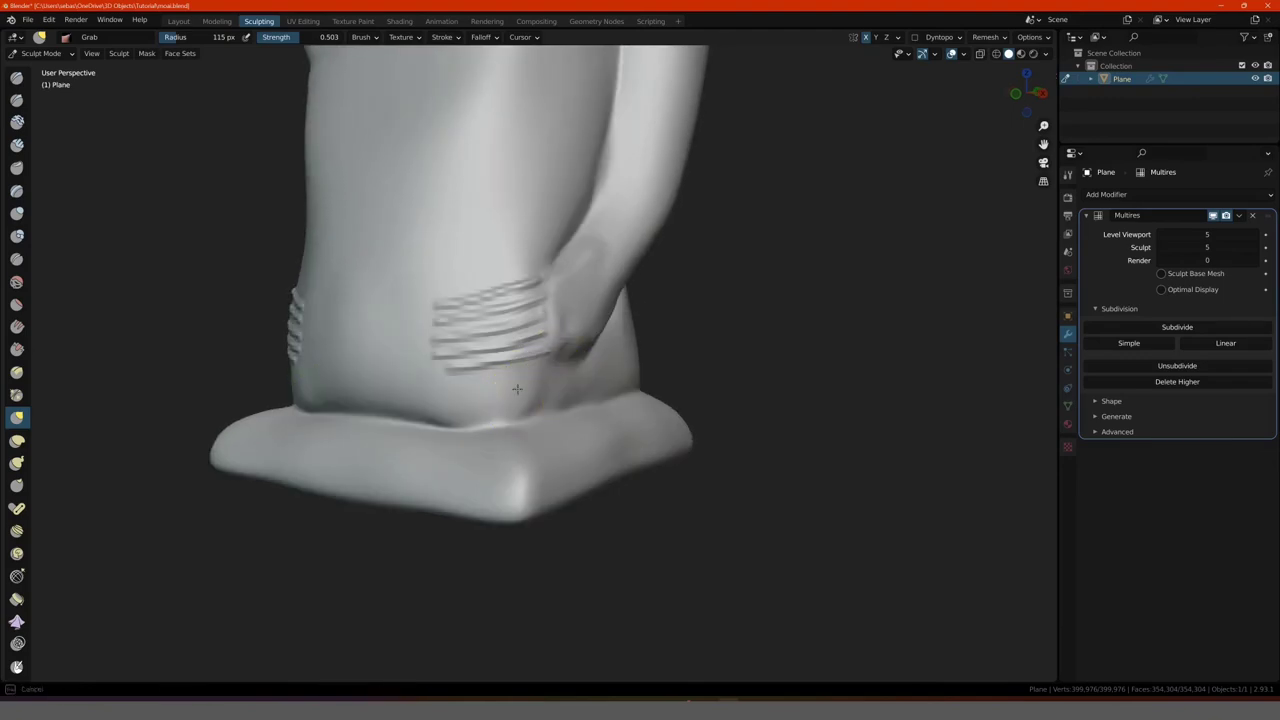
pyautogui.scroll(-5, 517, 389)
pyautogui.scroll(5, 307, 323)
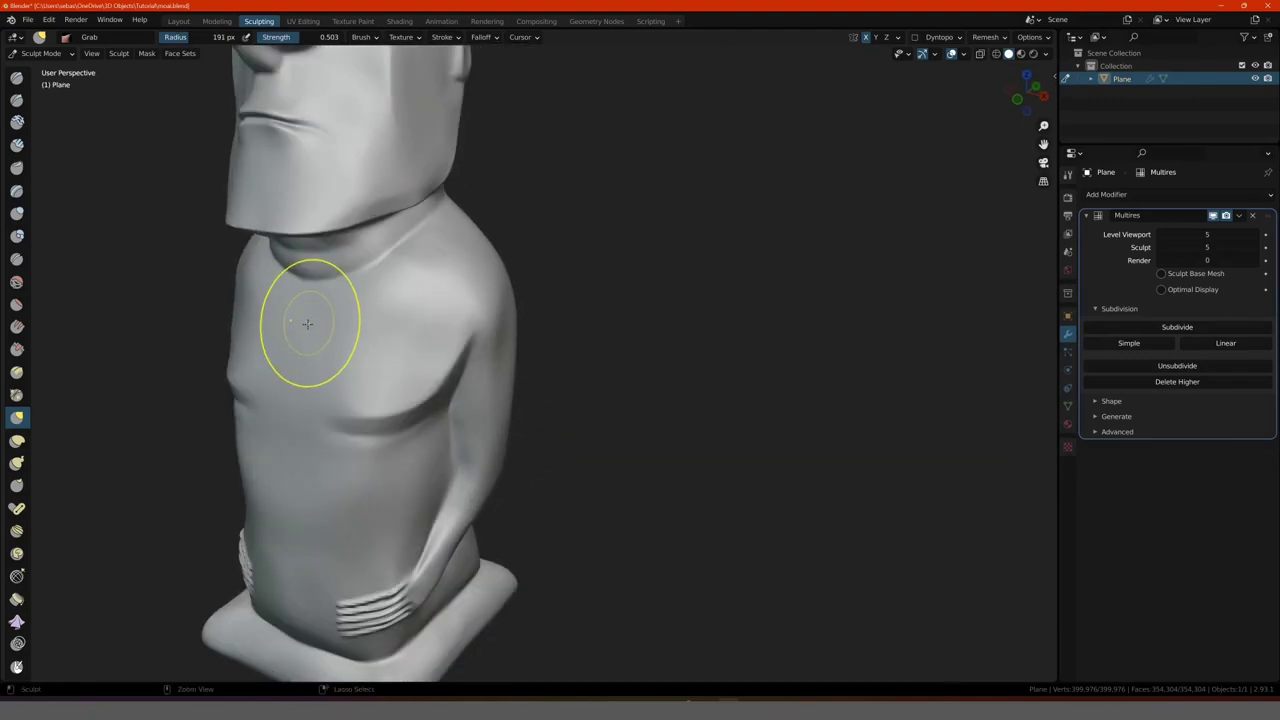
pyautogui.moveTo(307, 320)
pyautogui.mouseDown(button='middle')
pyautogui.moveTo(263, 329)
pyautogui.moveTo(309, 337)
pyautogui.moveTo(243, 342)
pyautogui.moveTo(280, 320)
pyautogui.moveTo(277, 335)
pyautogui.mouseUp(button='middle')
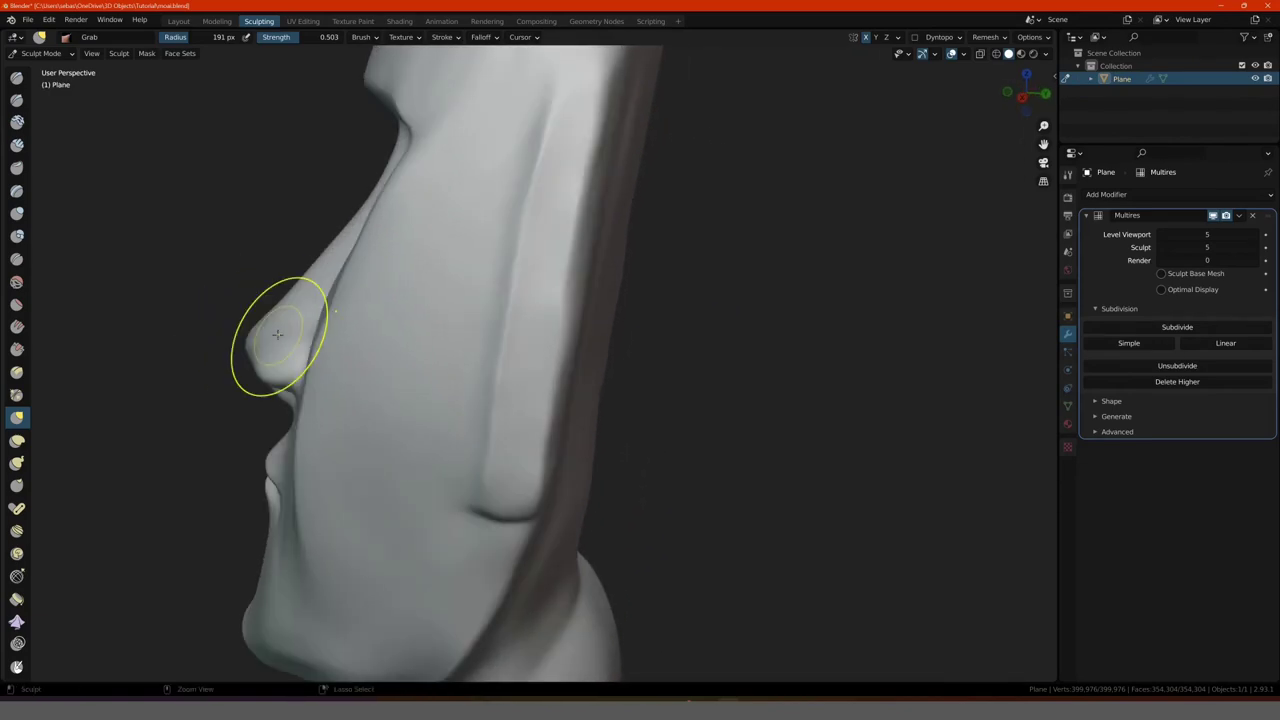
pyautogui.moveTo(257, 277)
pyautogui.mouseDown(button='middle')
pyautogui.moveTo(271, 266)
pyautogui.moveTo(290, 300)
pyautogui.mouseUp(button='middle')
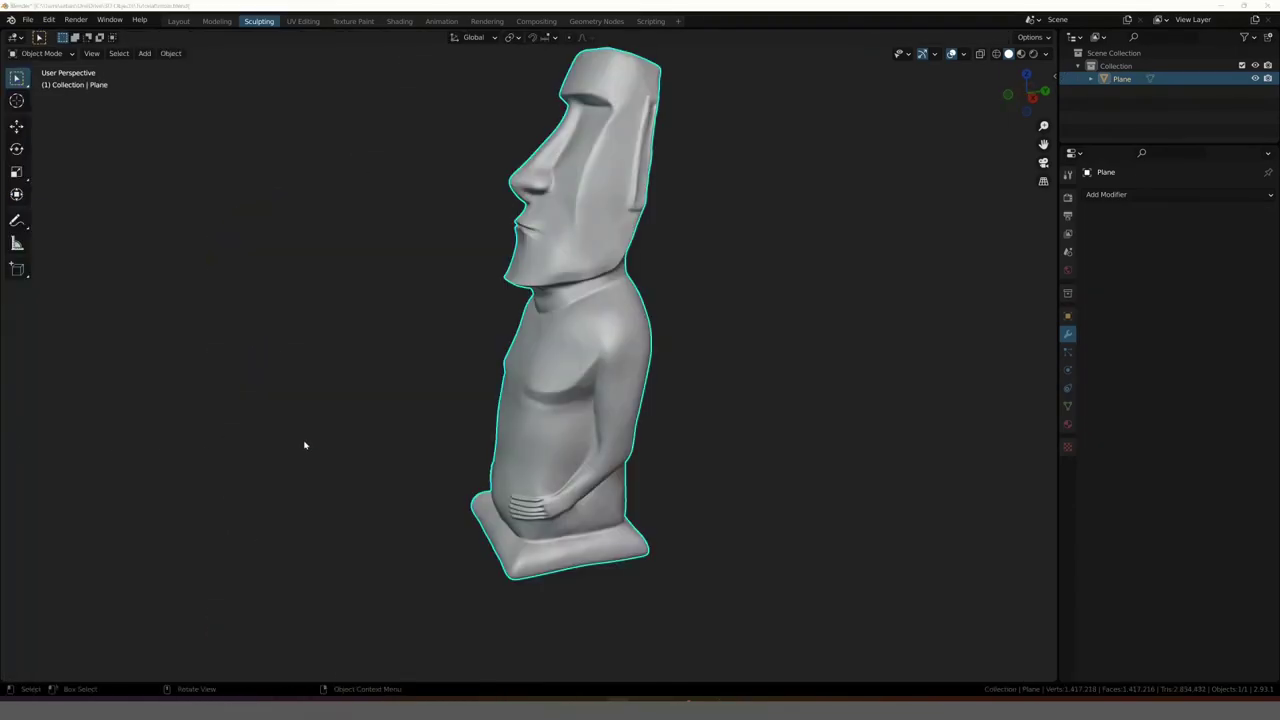
pyautogui.scroll(-1, 305, 443)
pyautogui.moveTo(306, 443)
pyautogui.mouseDown(button='middle')
pyautogui.moveTo(460, 429)
pyautogui.moveTo(321, 440)
pyautogui.mouseUp(button='middle')
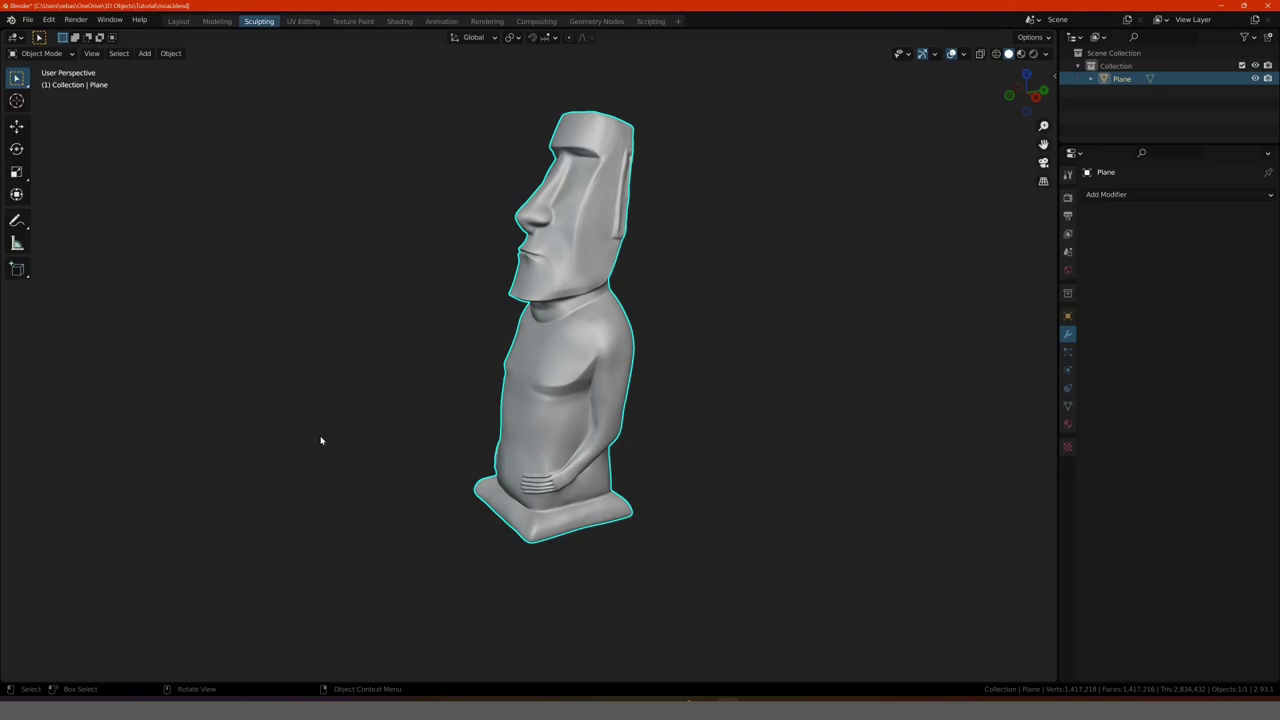
pyautogui.moveTo(288, 421)
pyautogui.mouseDown(button='middle')
pyautogui.moveTo(337, 391)
pyautogui.moveTo(489, 381)
pyautogui.moveTo(450, 355)
pyautogui.moveTo(265, 378)
pyautogui.mouseUp(button='middle')
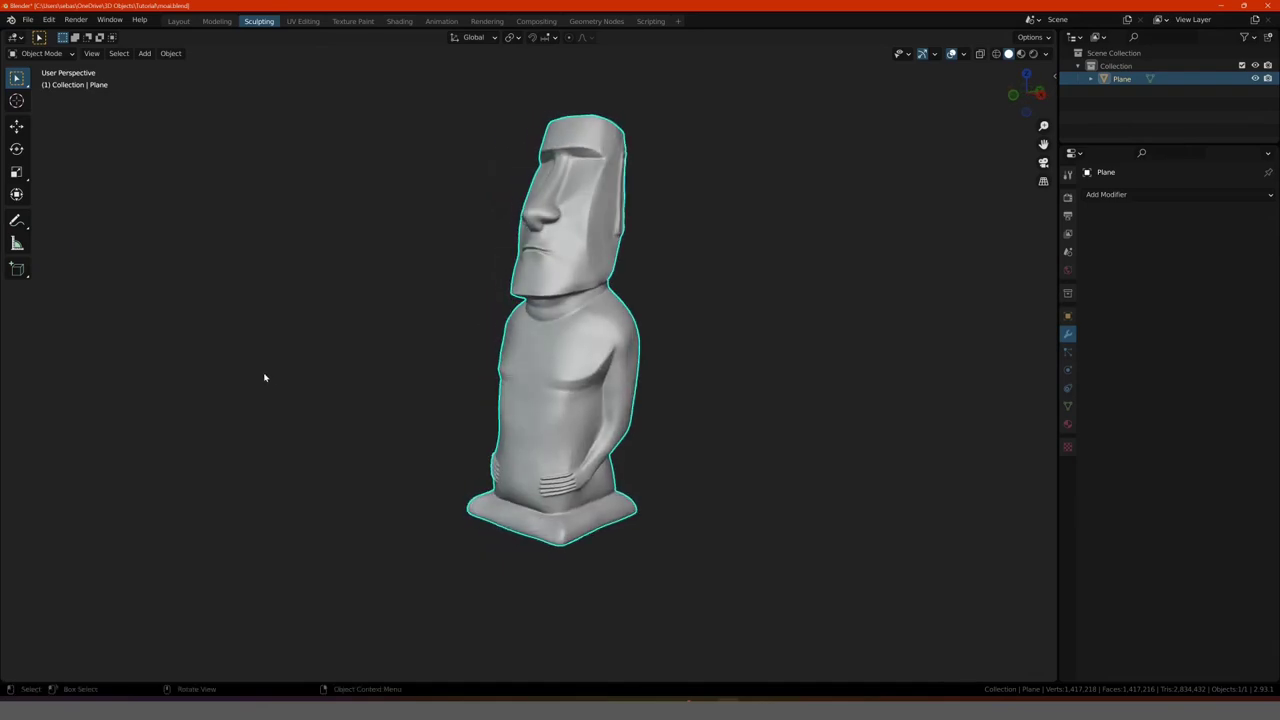